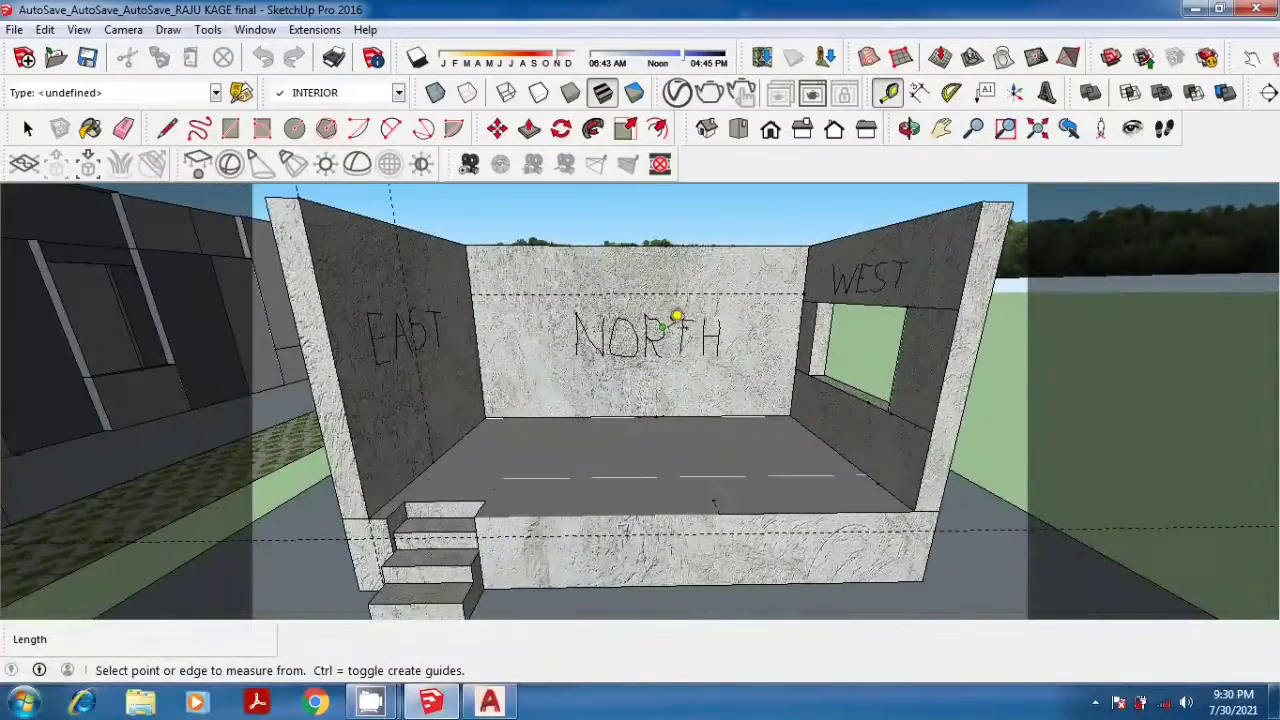
Step: Measure the WEST wall's width from its corner to the outer edge with the Tape Measure
middle_drag(677, 318, 711, 338)
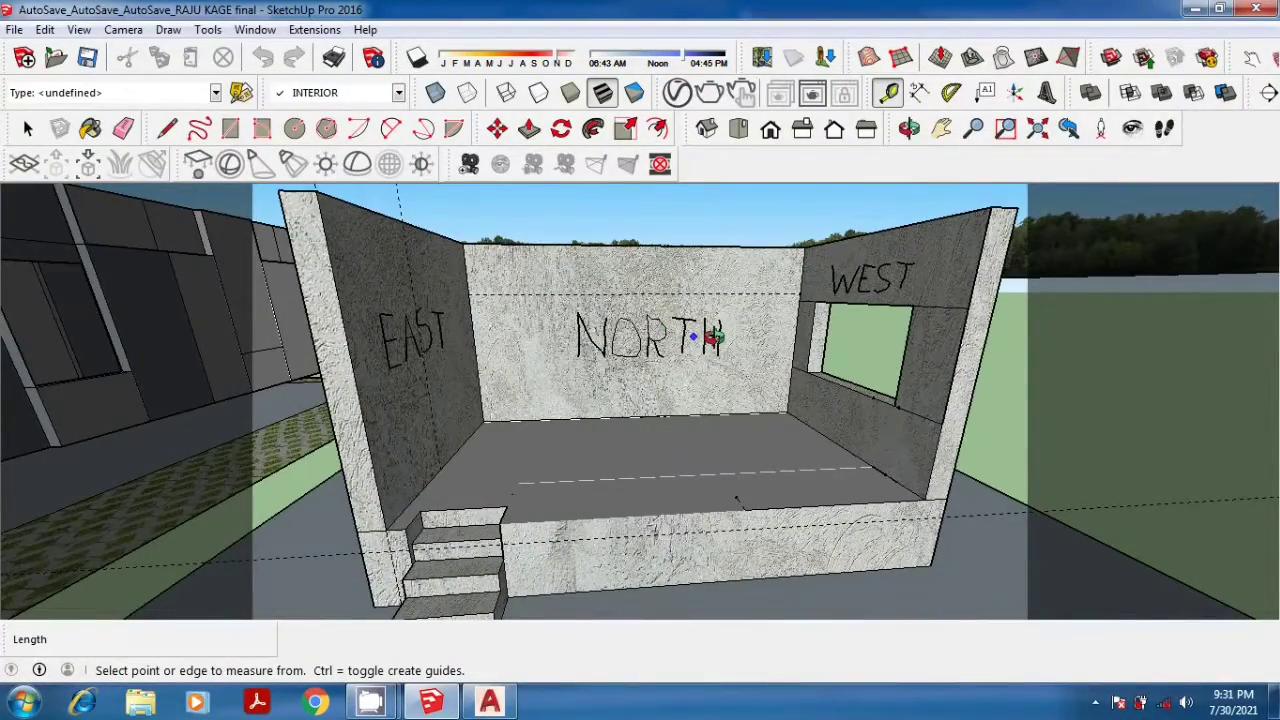
scroll(710, 338, up, 3)
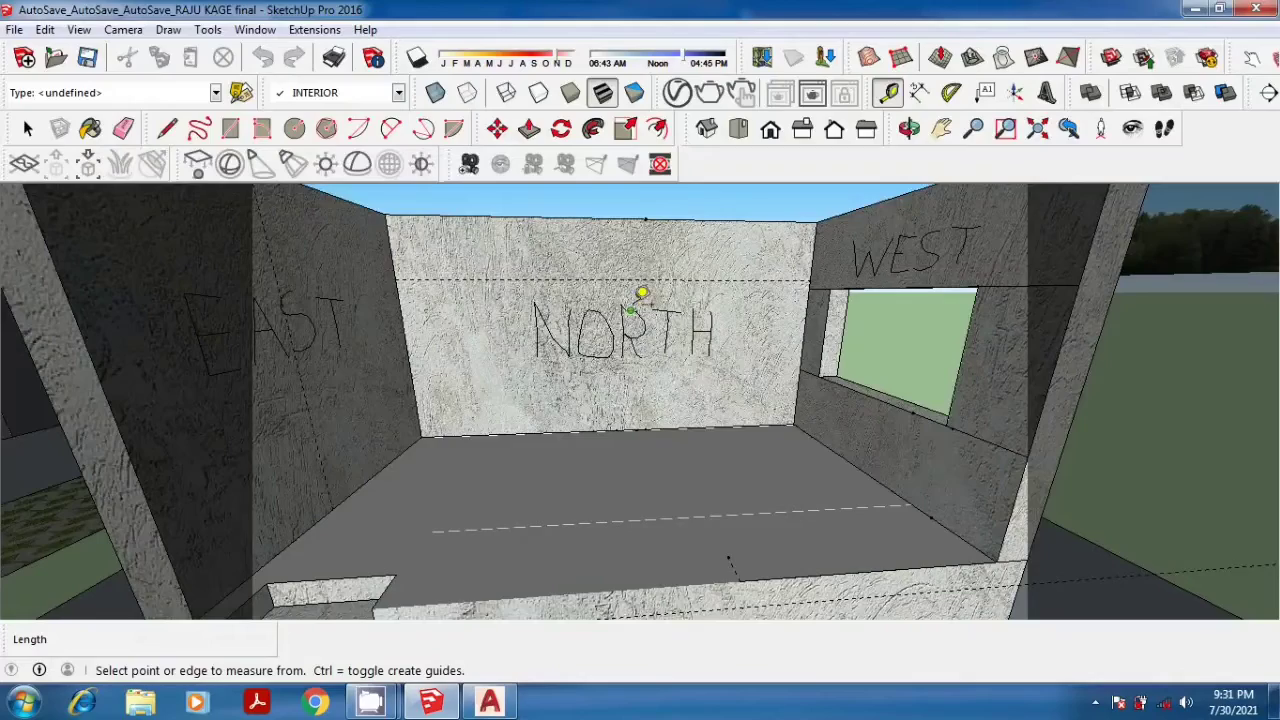
scroll(630, 345, down, 2)
scroll(600, 337, down, 2)
mouse_move(640, 330)
middle_down()
mouse_move(682, 328)
mouse_move(602, 288)
middle_up()
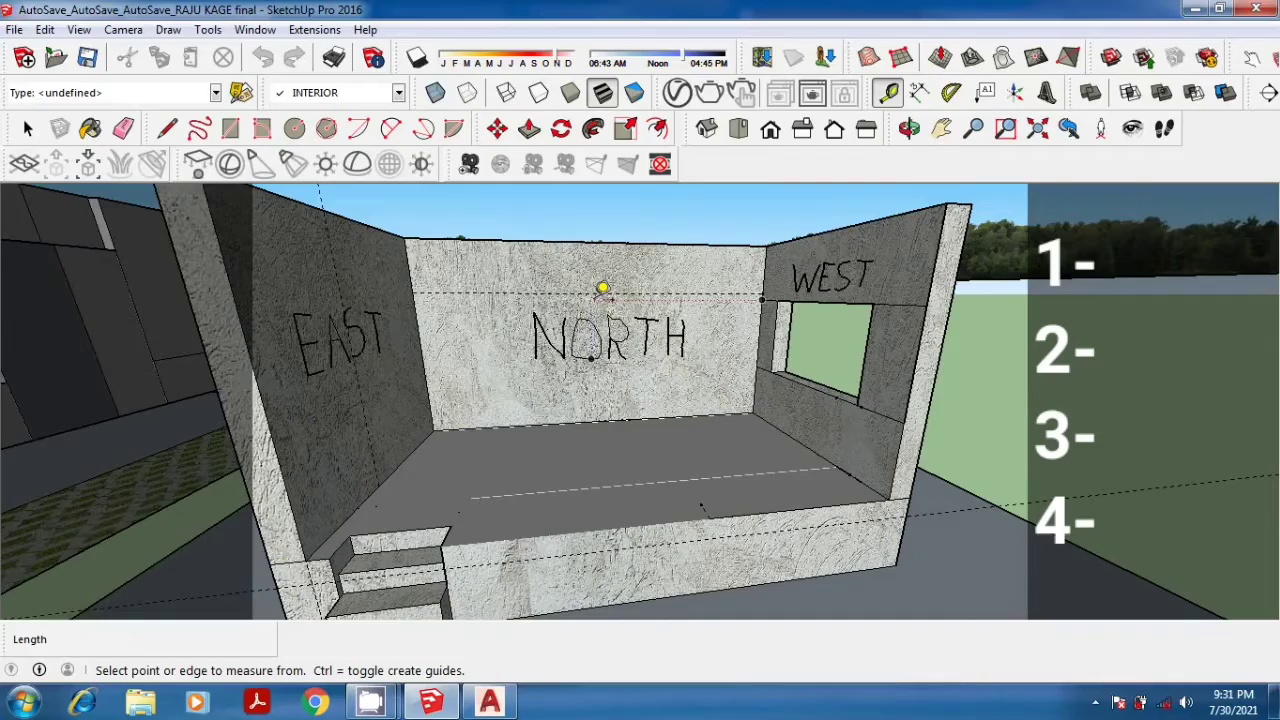
middle_drag(591, 332, 623, 343)
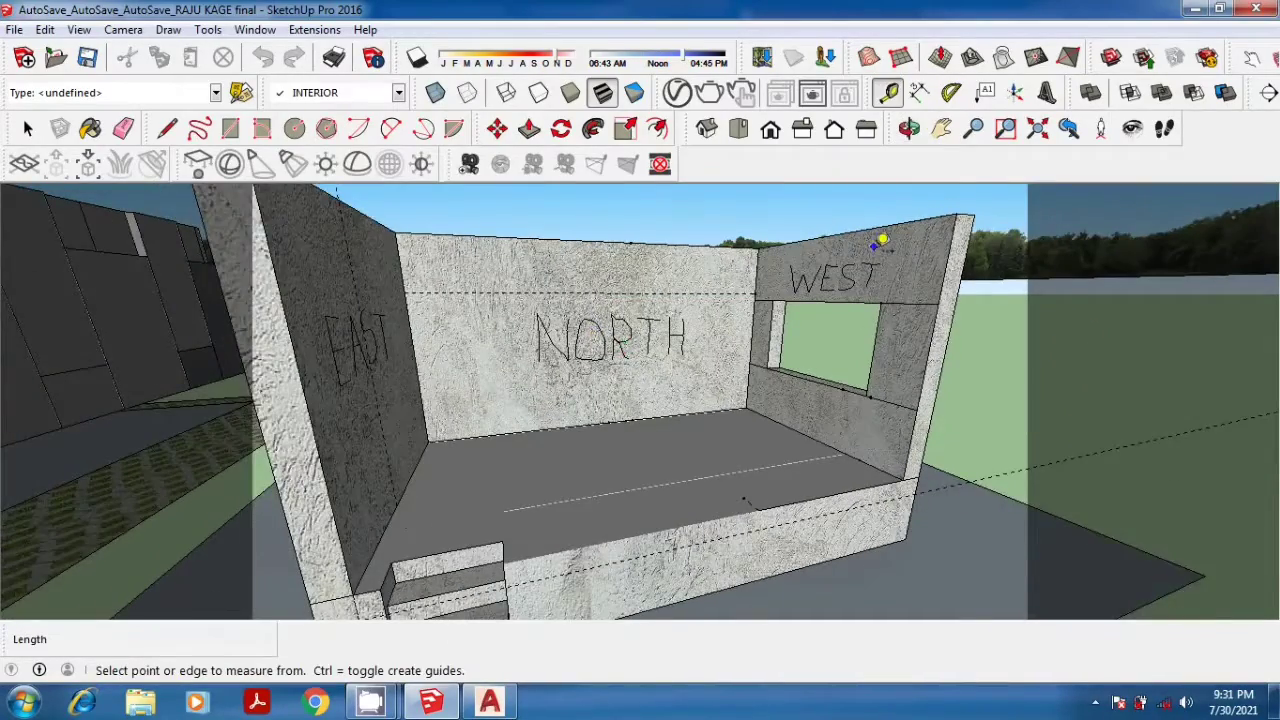
scroll(880, 243, up, 2)
mouse_move(880, 243)
middle_down()
mouse_move(556, 355)
mouse_move(480, 408)
mouse_move(434, 408)
mouse_move(605, 366)
mouse_move(703, 363)
mouse_move(583, 354)
mouse_move(757, 346)
mouse_move(438, 350)
mouse_move(680, 352)
middle_up()
scroll(768, 340, down, 2)
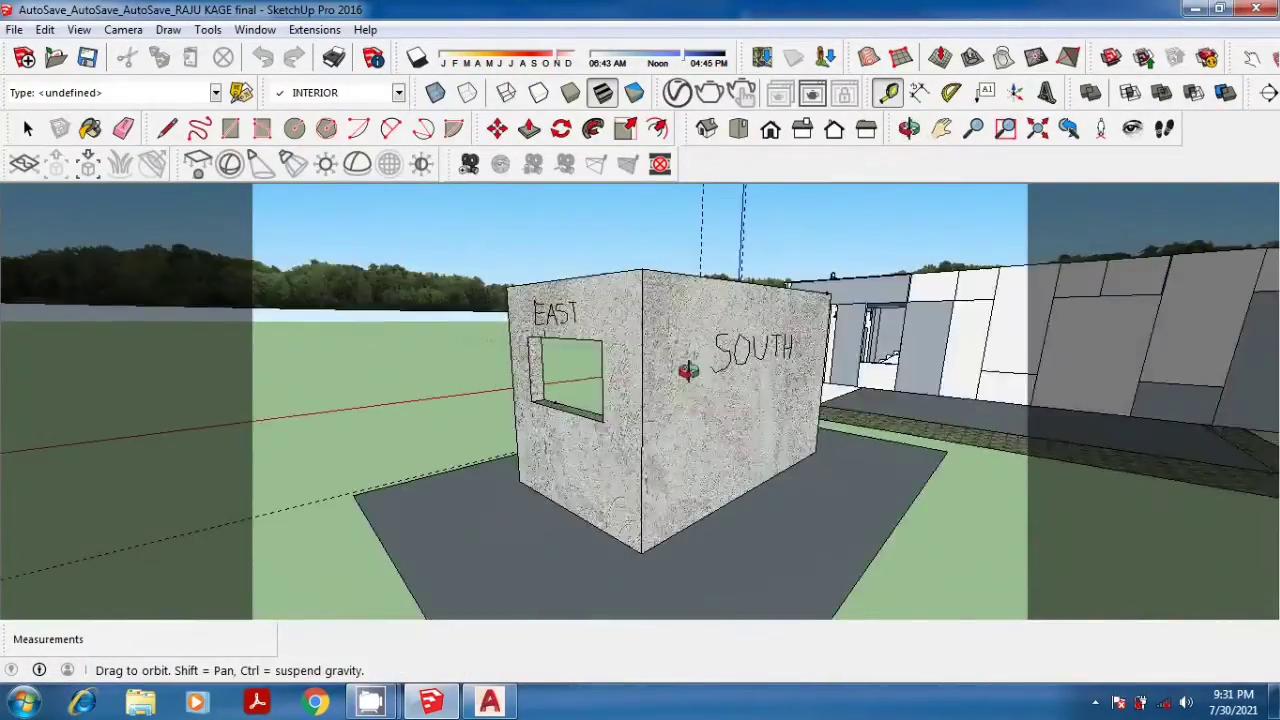
scroll(643, 340, up, 5)
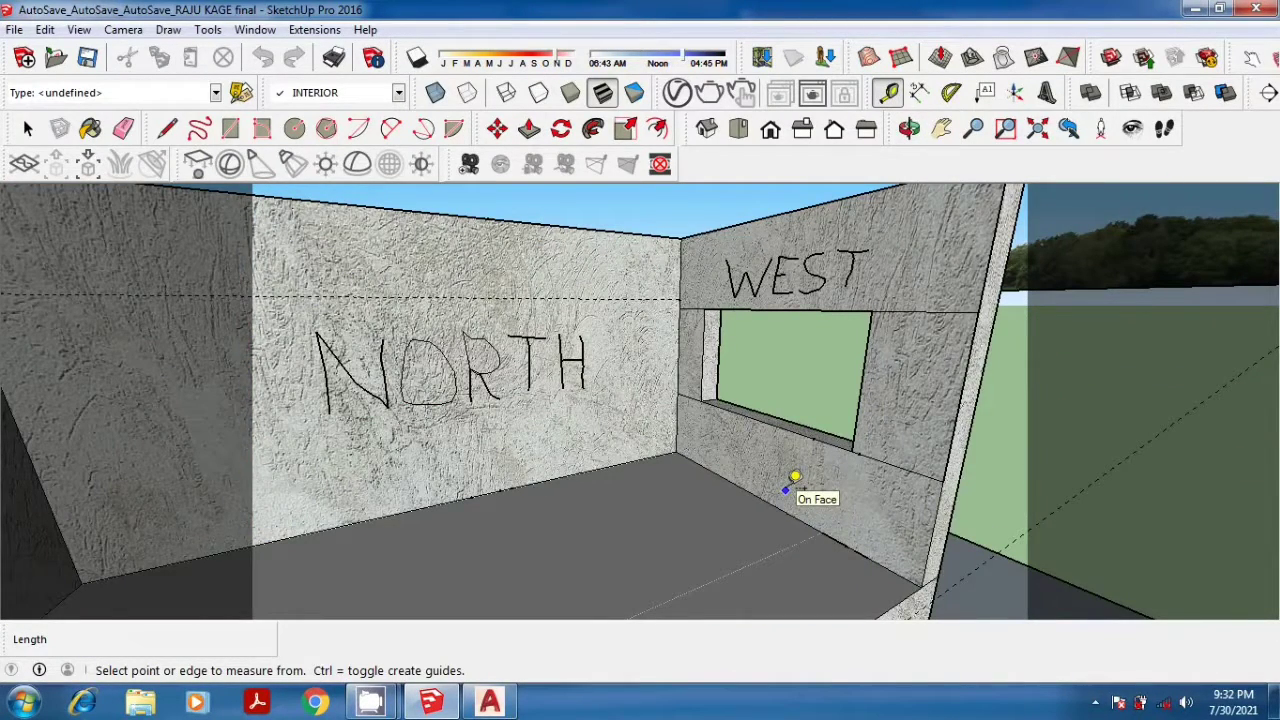
scroll(735, 266, up, 1)
mouse_move(734, 266)
middle_down()
mouse_move(700, 357)
mouse_move(723, 337)
middle_up()
scroll(670, 255, up, 1)
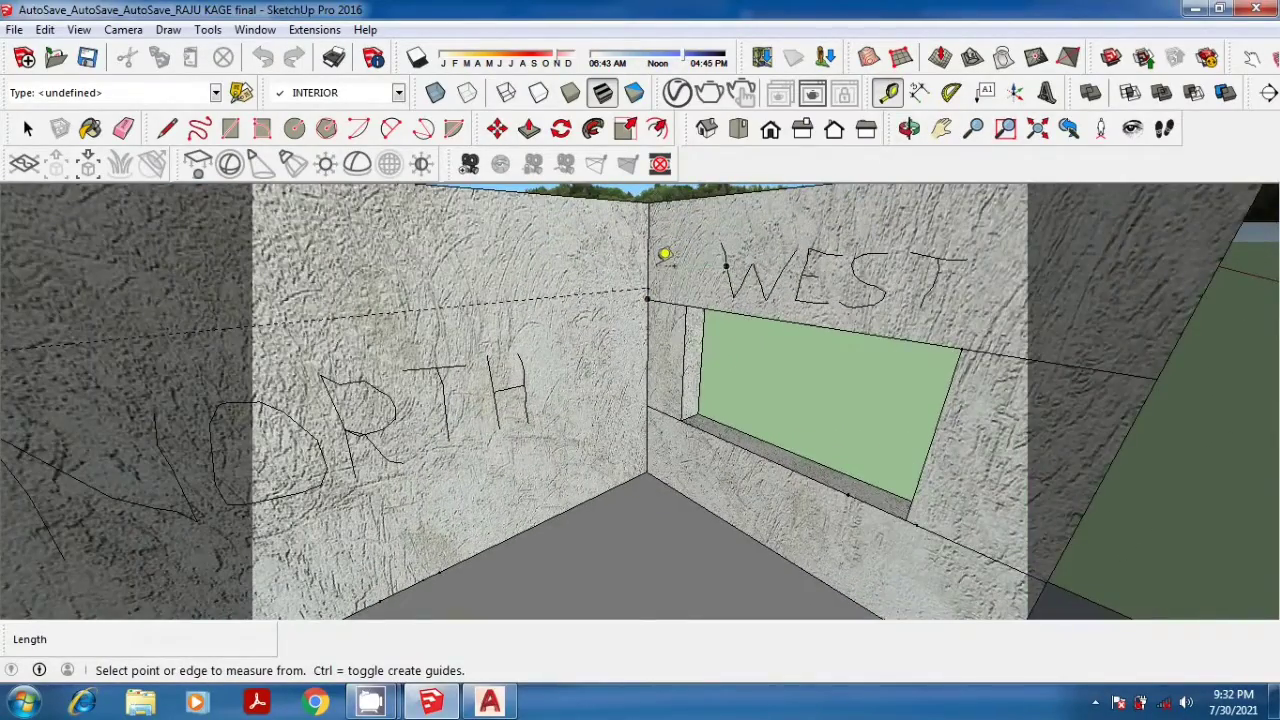
click(664, 254)
scroll(870, 304, down, 2)
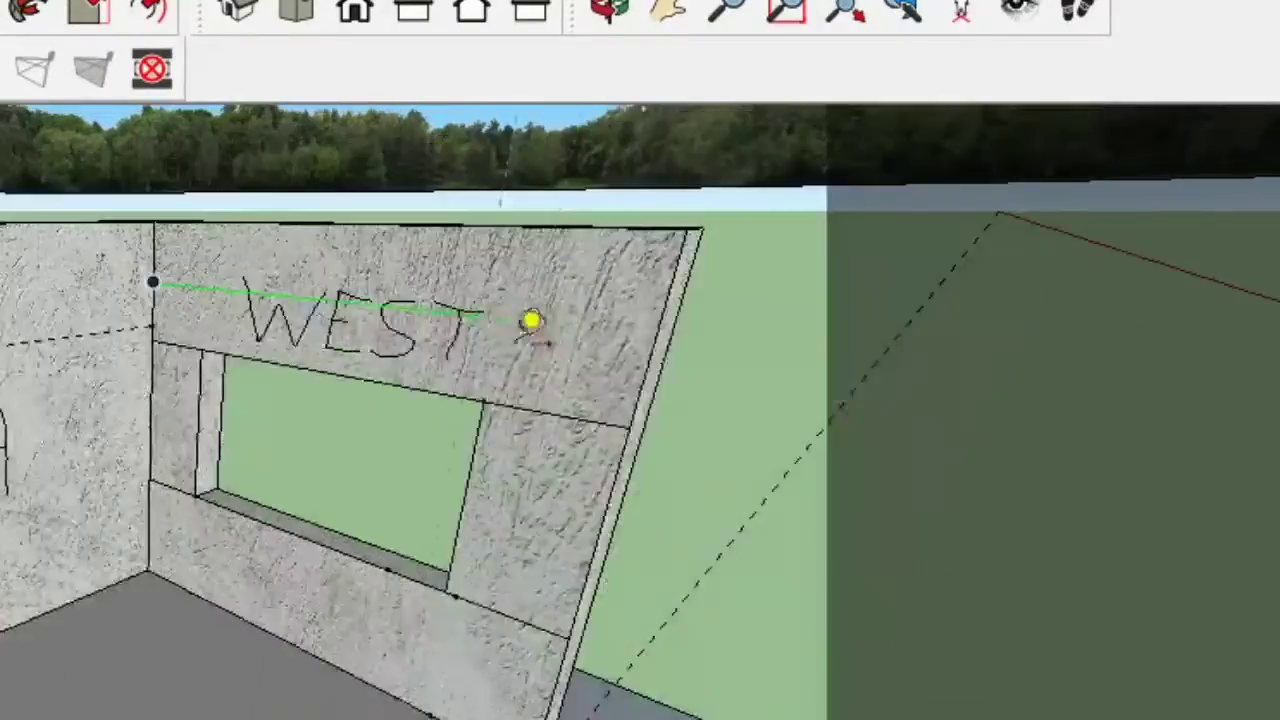
click(667, 314)
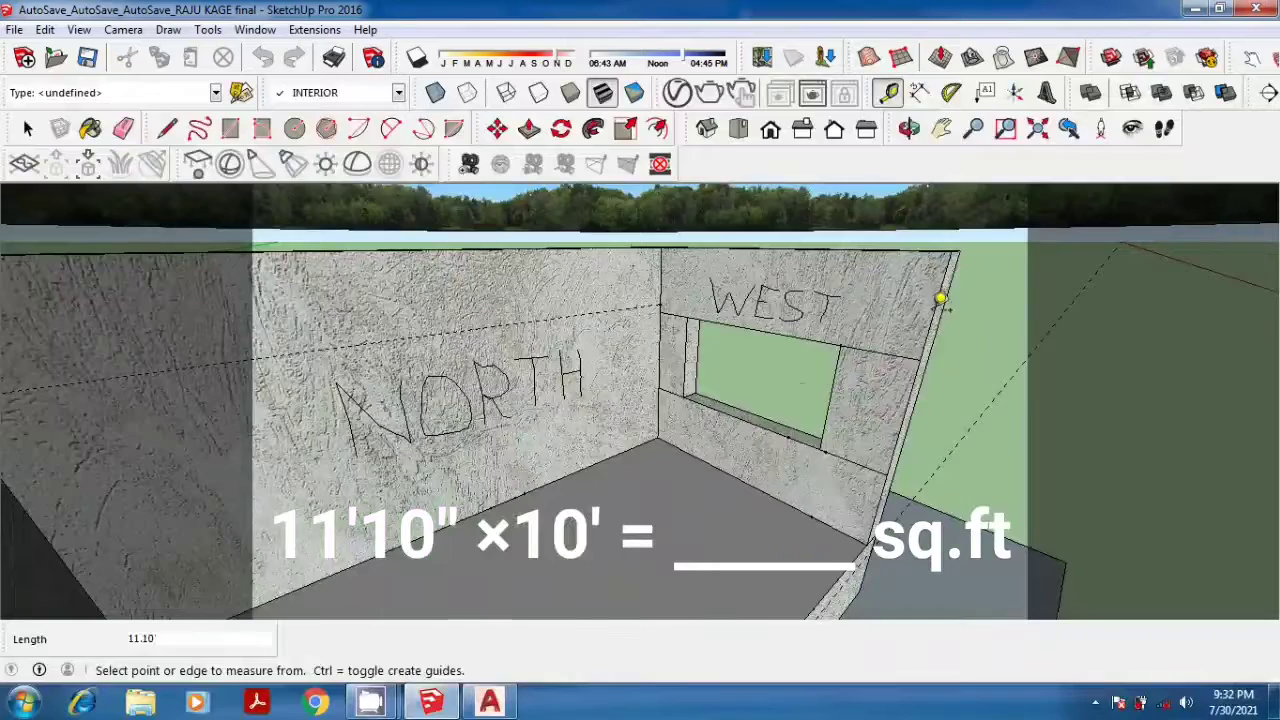
Step: Measure the WEST wall's height from floor to wall top as 10'
click(733, 470)
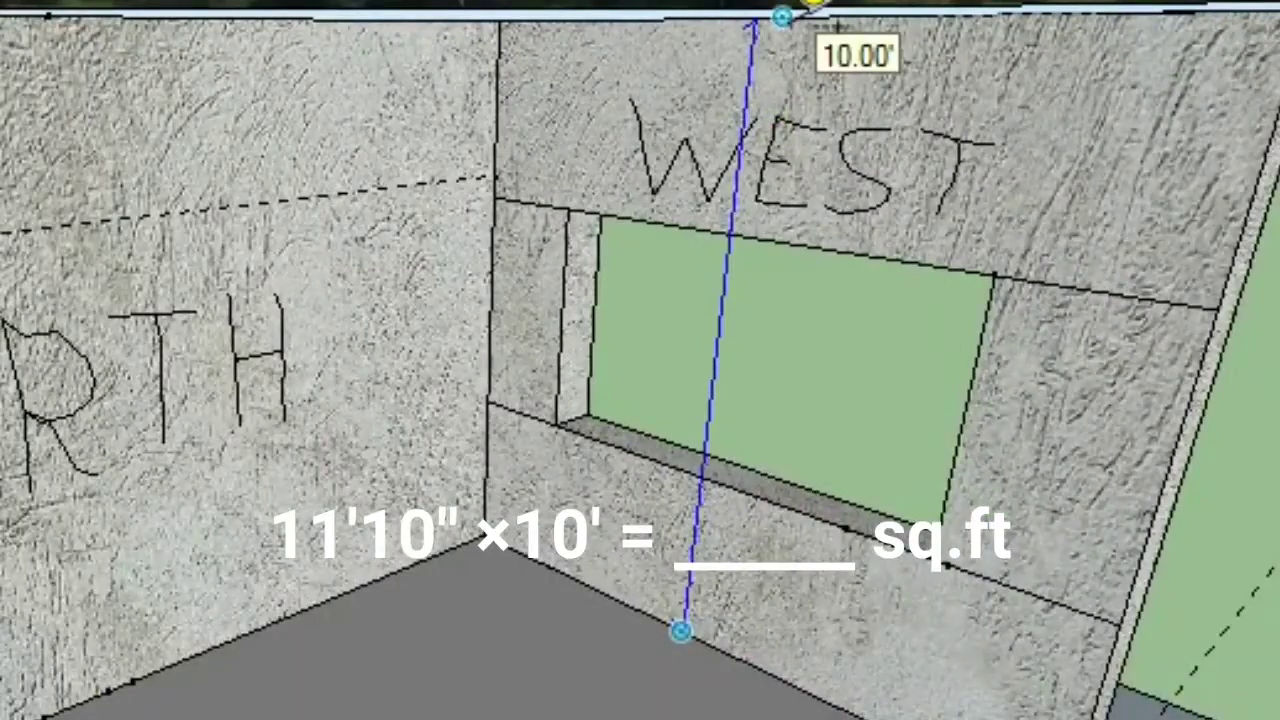
click(781, 238)
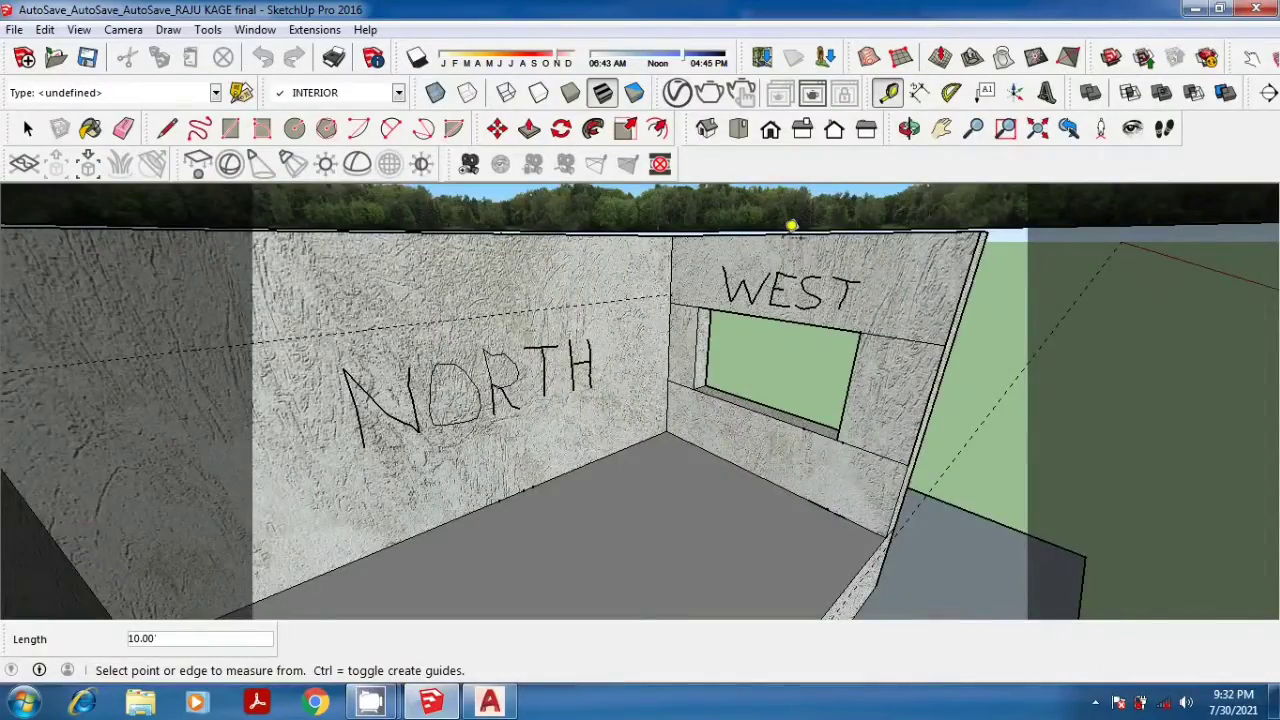
scroll(720, 306, up, 1)
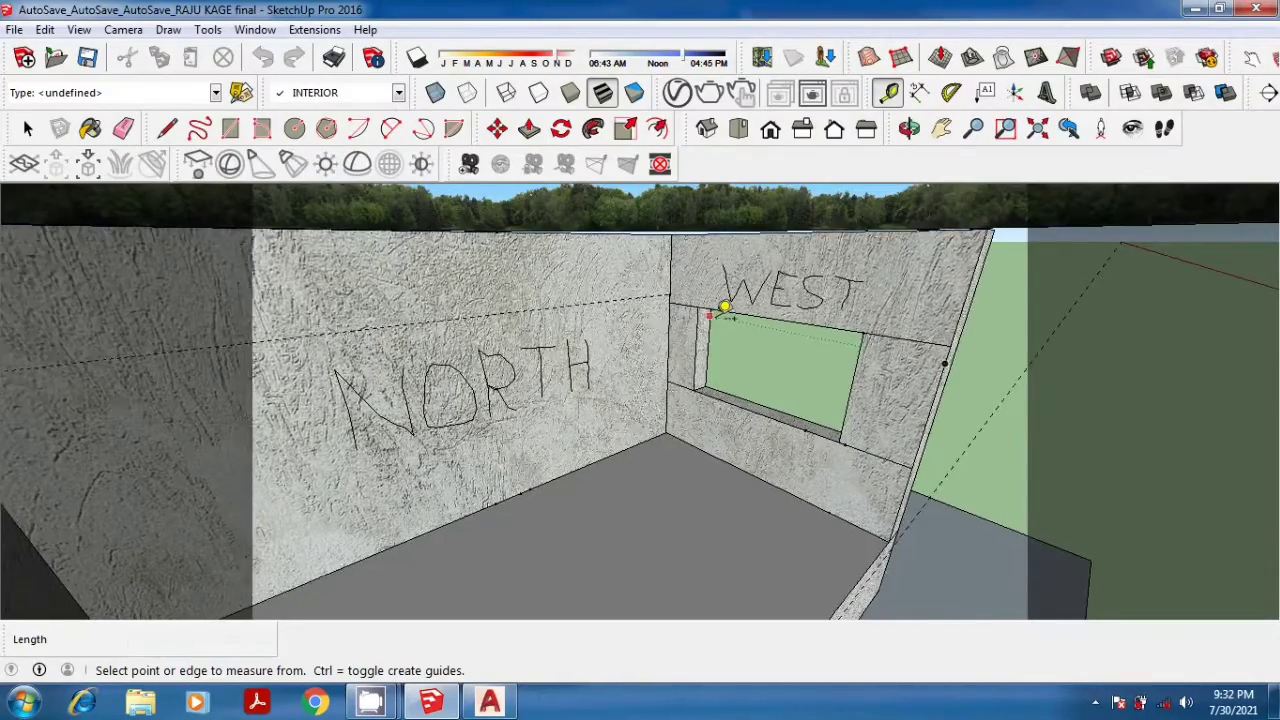
scroll(734, 280, up, 2)
scroll(690, 290, up, 1)
Step: Re-measure the WEST wall's width corner to edge, reading 11'10"
click(612, 296)
middle_drag(612, 296, 820, 360)
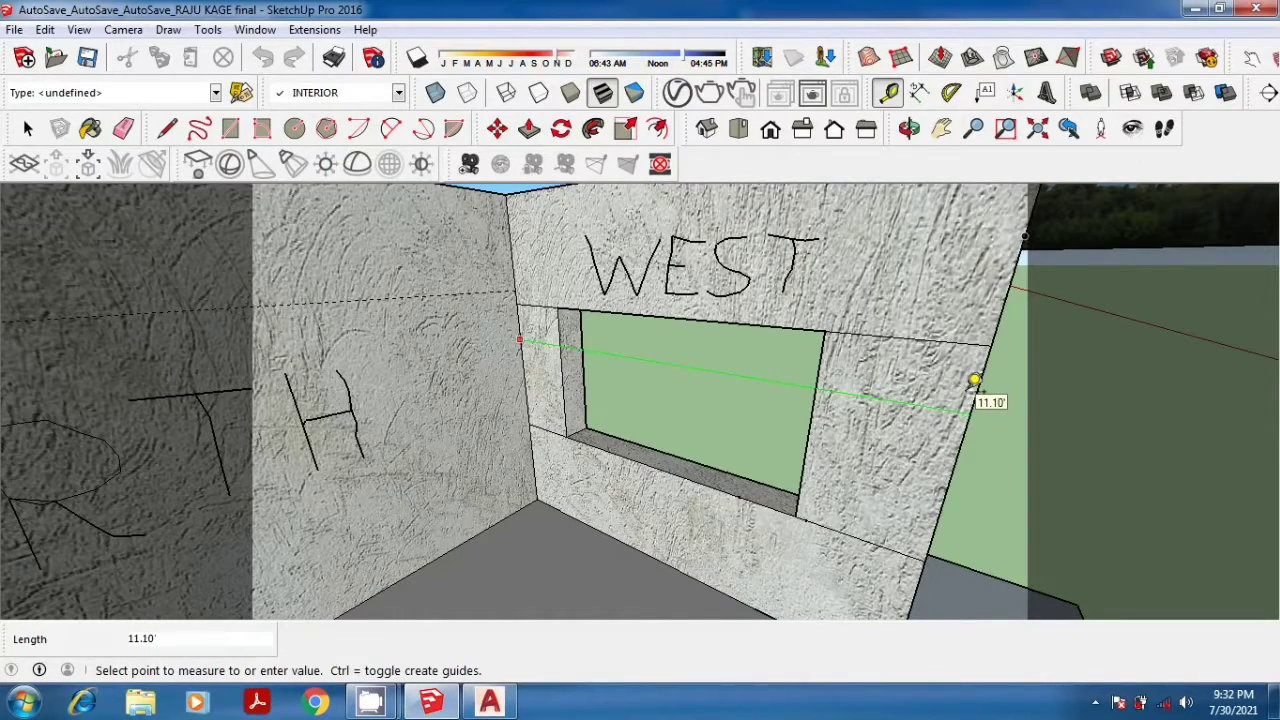
click(974, 380)
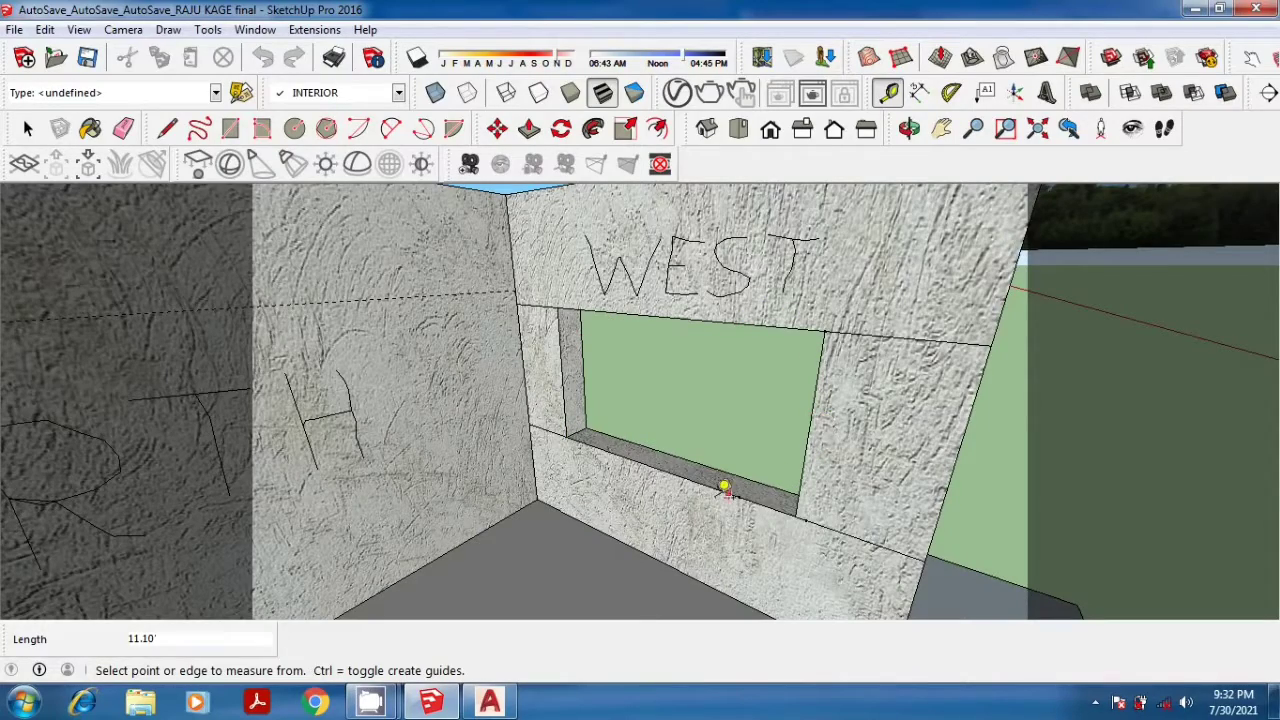
scroll(597, 467, up, 3)
scroll(586, 371, up, 2)
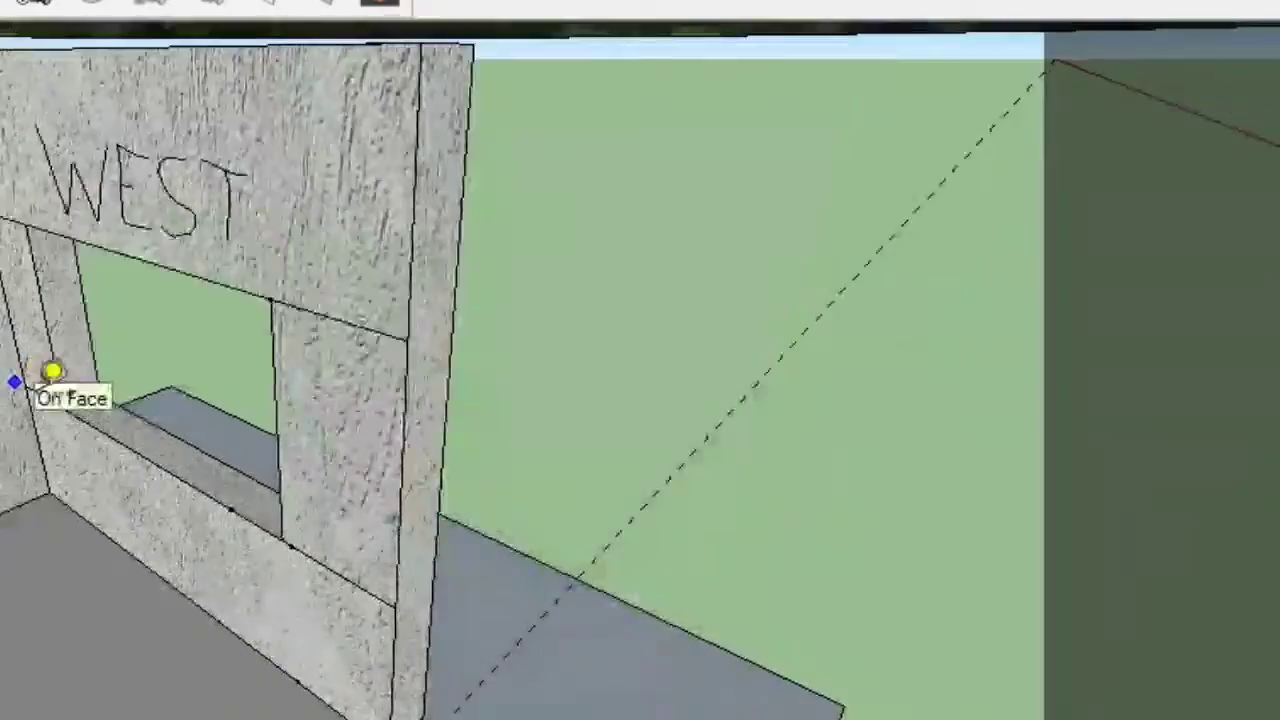
mouse_move(51, 371)
middle_down()
mouse_move(601, 487)
mouse_move(551, 400)
middle_up()
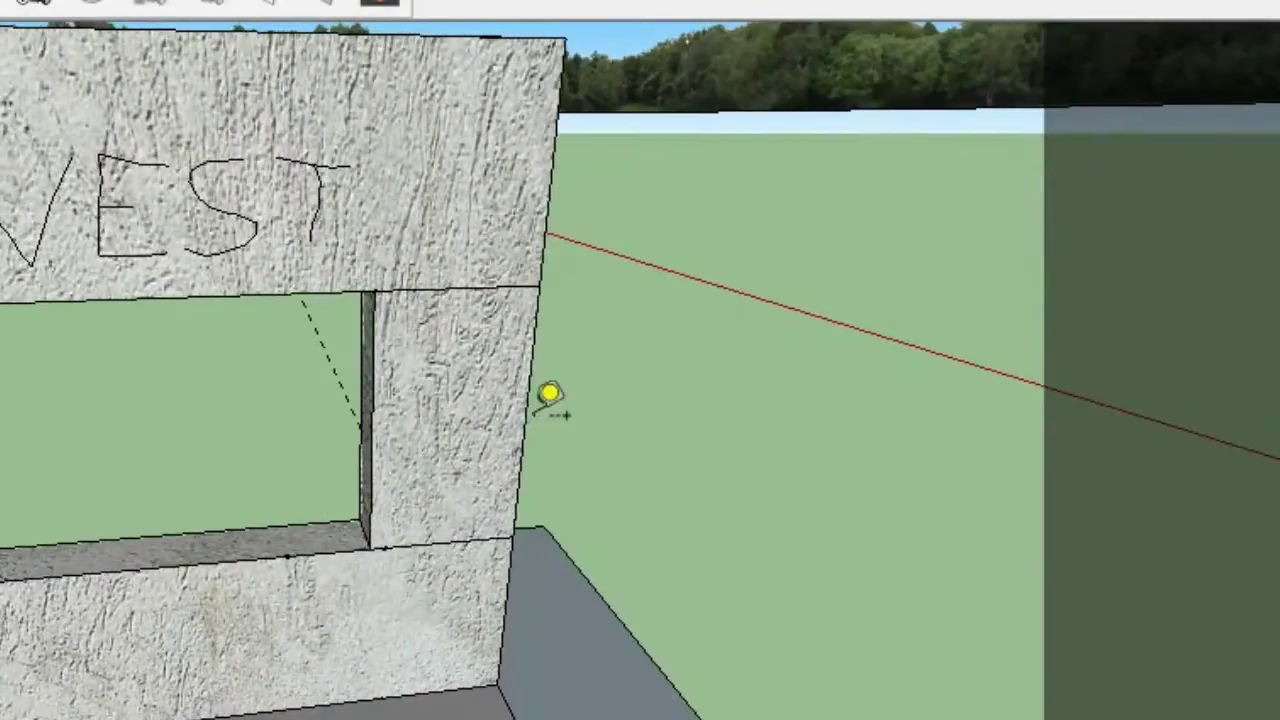
scroll(408, 286, up, 3)
mouse_move(380, 309)
middle_down()
mouse_move(443, 195)
mouse_move(383, 43)
middle_up()
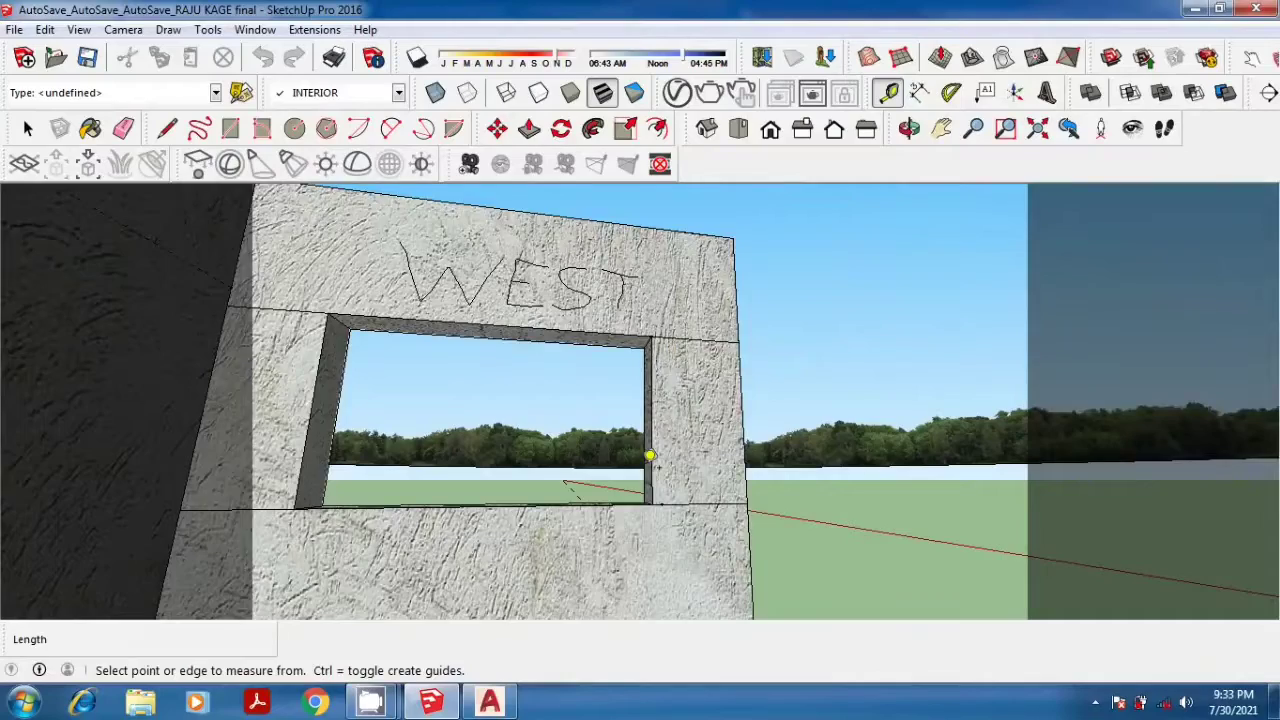
middle_drag(650, 456, 528, 600)
scroll(486, 457, down, 2)
scroll(449, 523, down, 1)
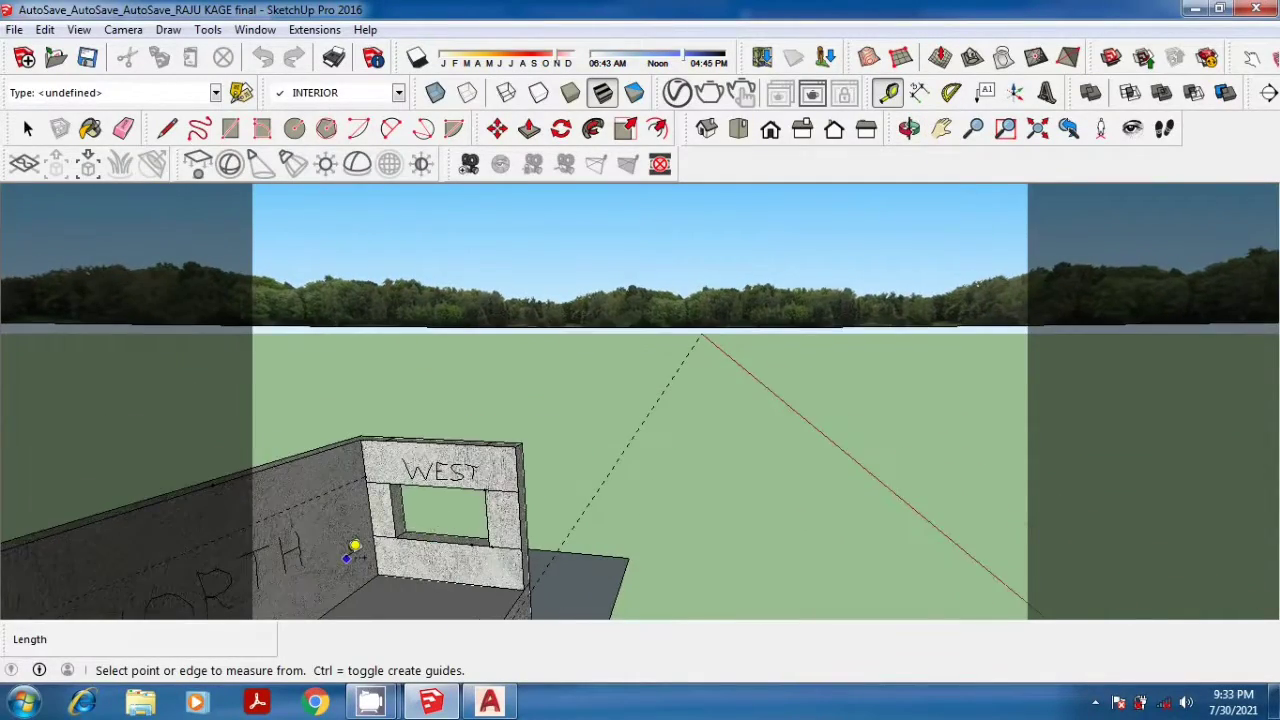
scroll(352, 552, up, 1)
scroll(380, 529, up, 2)
scroll(486, 537, up, 1)
scroll(491, 537, up, 2)
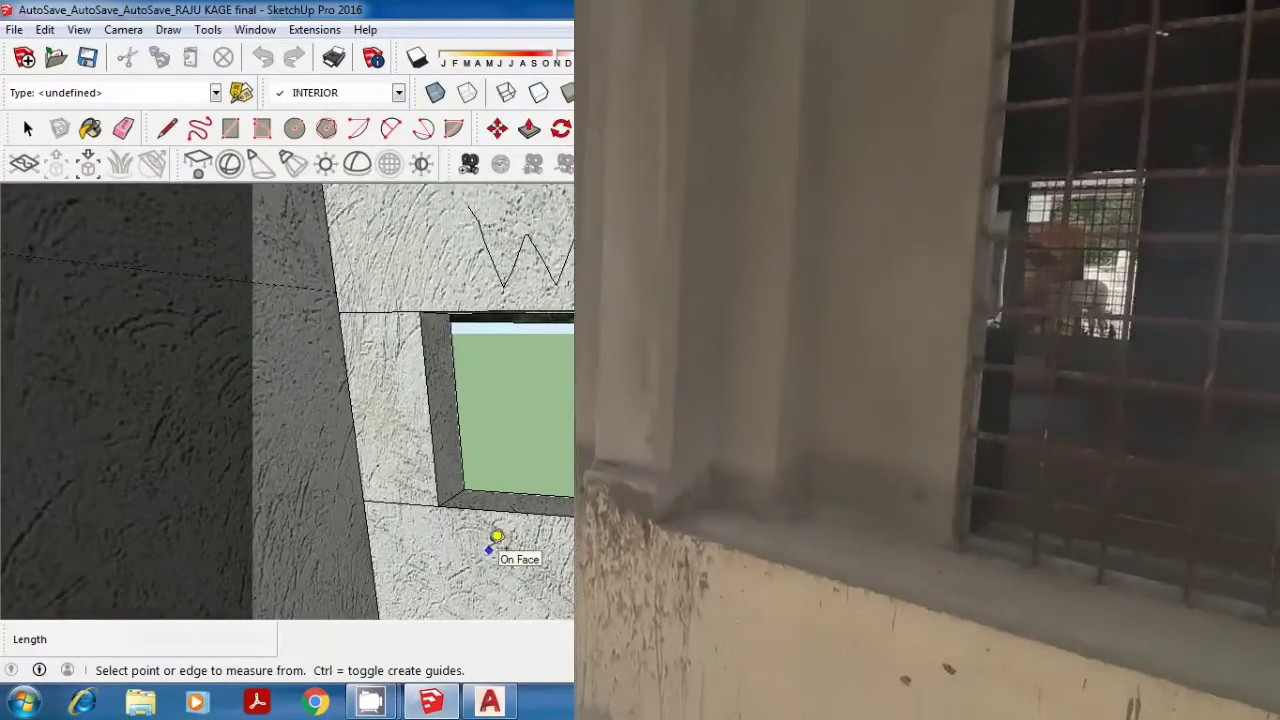
scroll(496, 537, up, 1)
mouse_move(409, 414)
middle_down()
mouse_move(362, 466)
mouse_move(466, 408)
mouse_move(371, 449)
mouse_move(470, 327)
mouse_move(420, 390)
mouse_move(543, 555)
middle_up()
scroll(420, 400, up, 2)
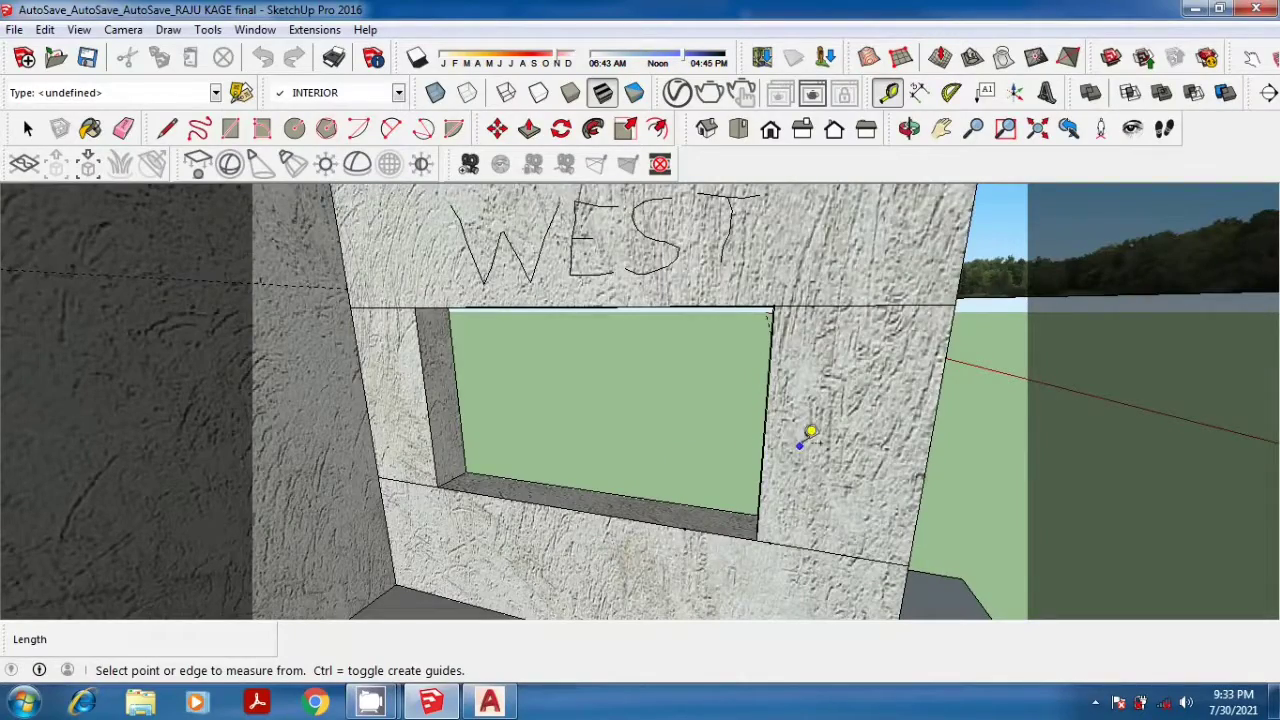
mouse_move(820, 428)
middle_down()
mouse_move(543, 477)
mouse_move(303, 467)
middle_up()
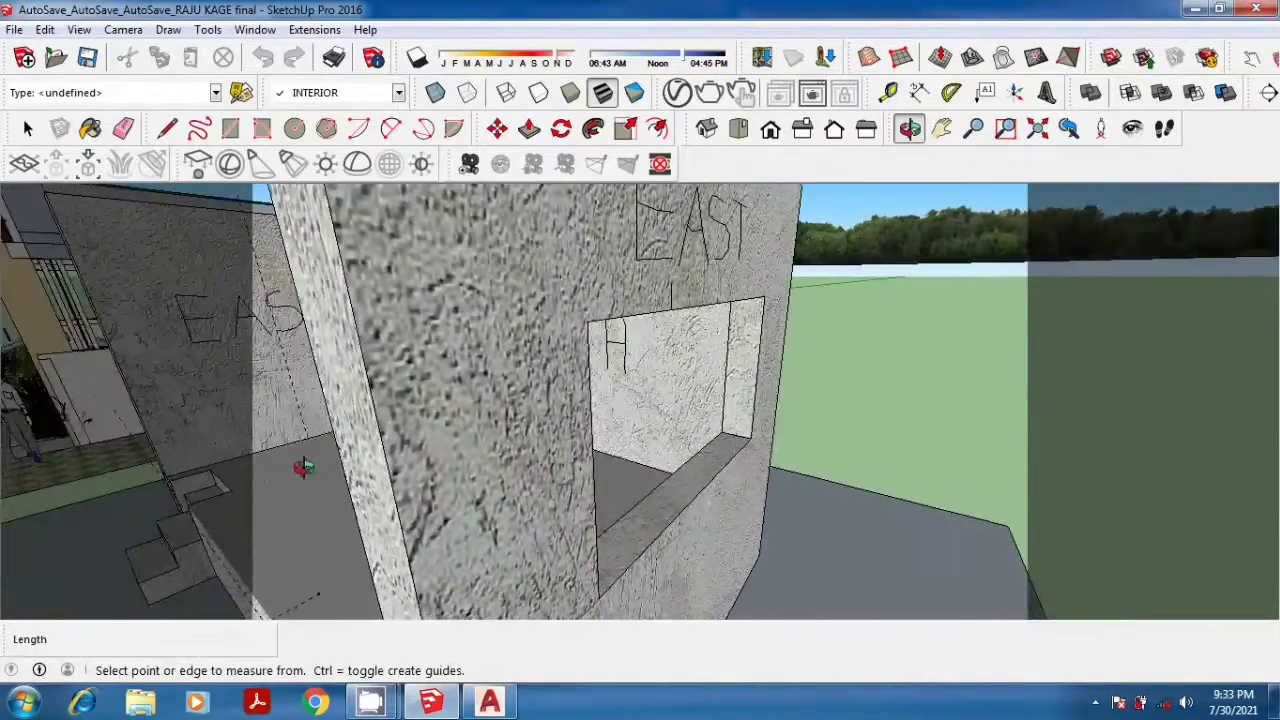
middle_drag(731, 309, 766, 297)
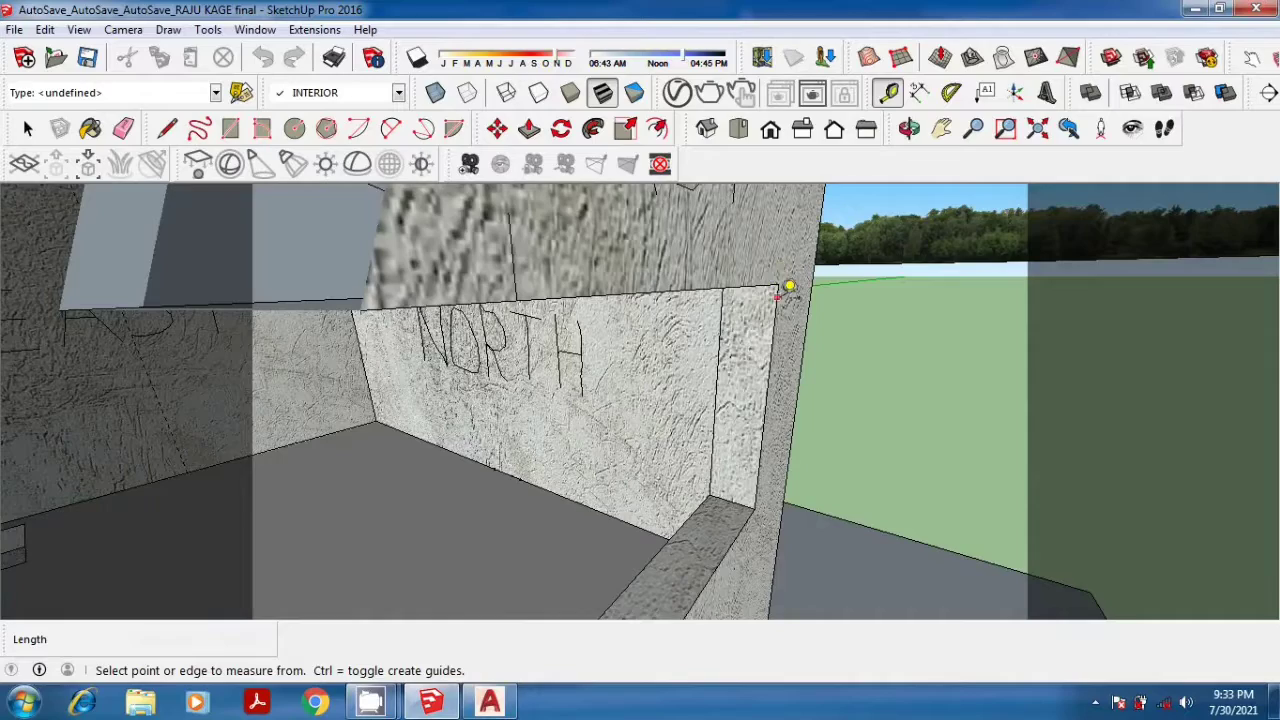
scroll(787, 287, down, 3)
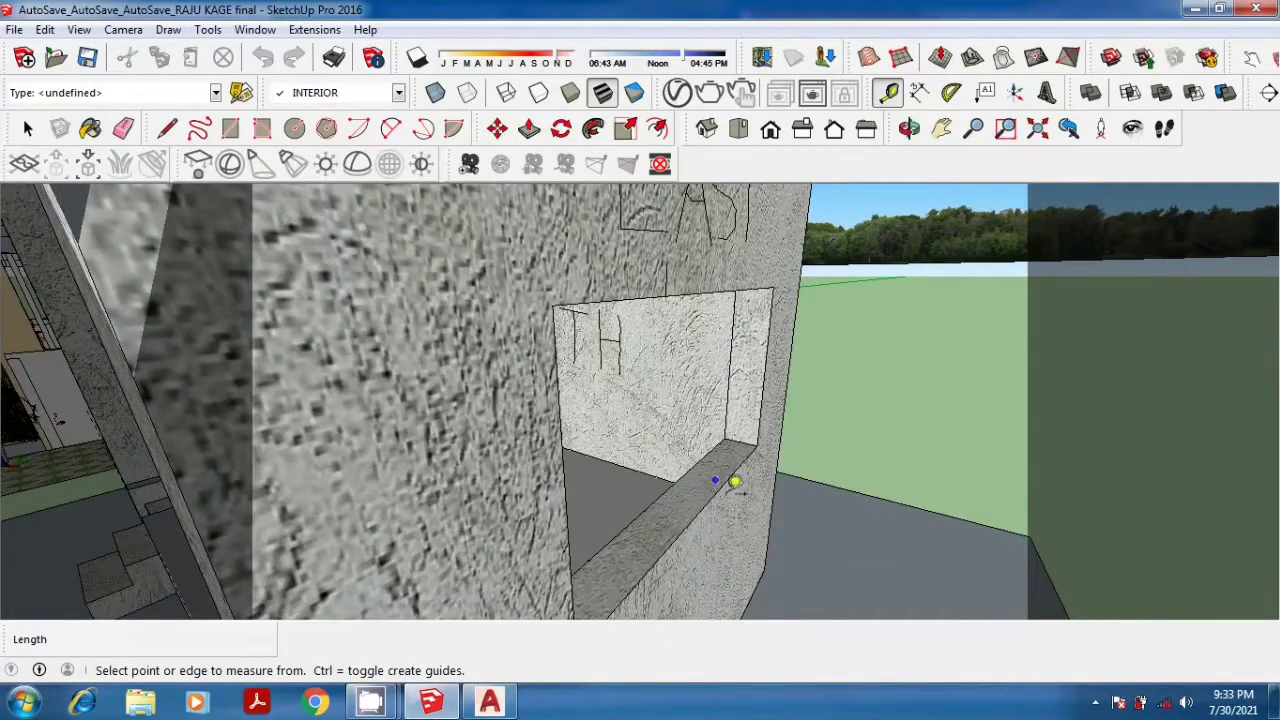
scroll(735, 482, up, 3)
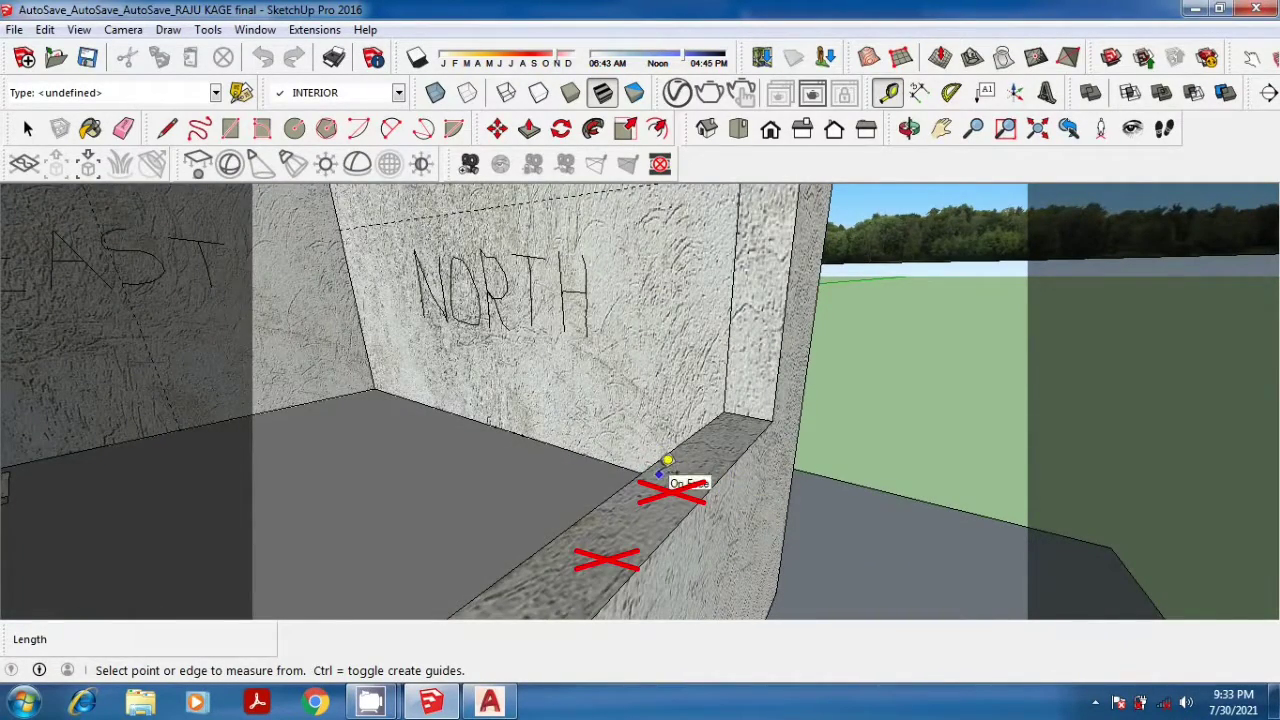
scroll(664, 476, up, 1)
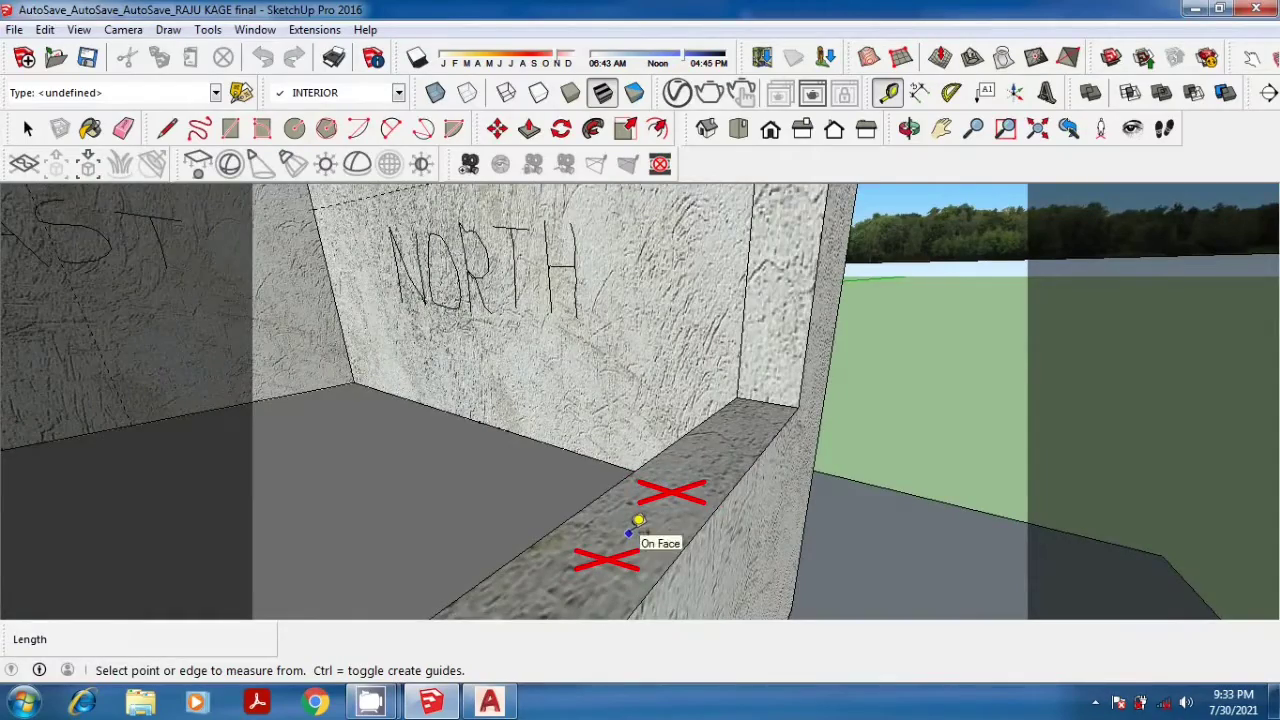
scroll(640, 515, down, 1)
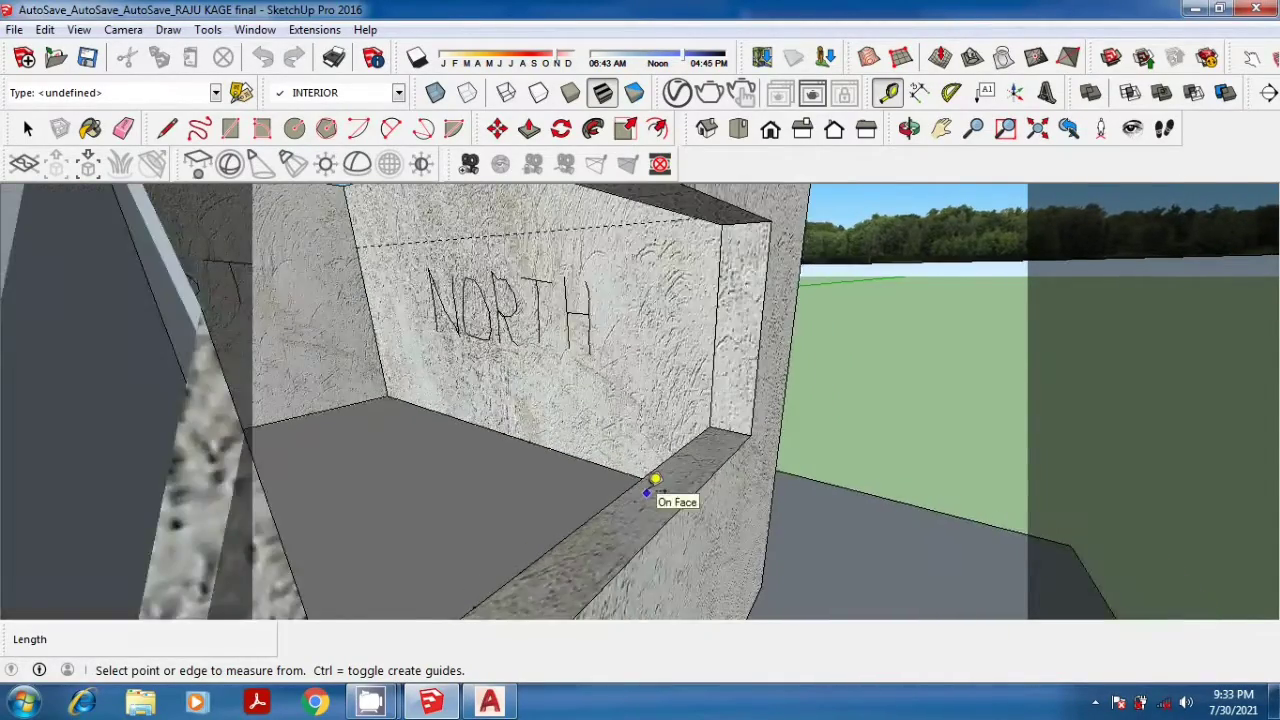
middle_drag(654, 486, 717, 363)
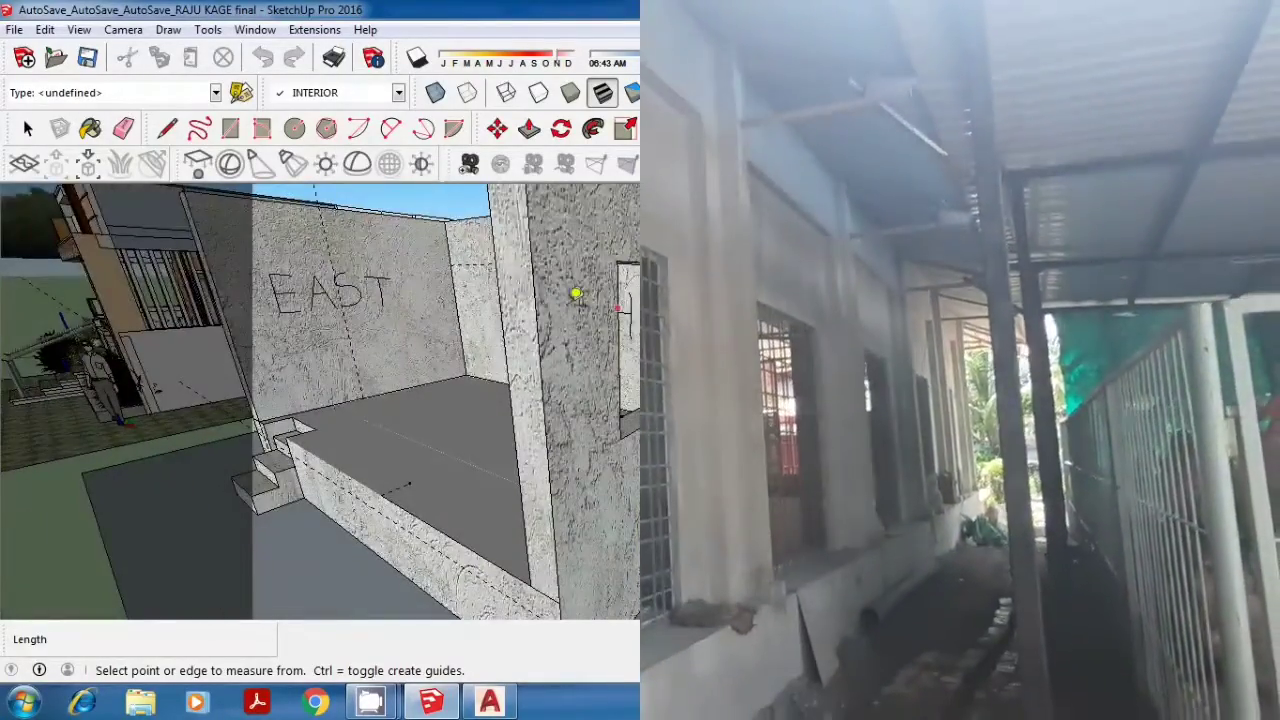
middle_drag(576, 293, 510, 390)
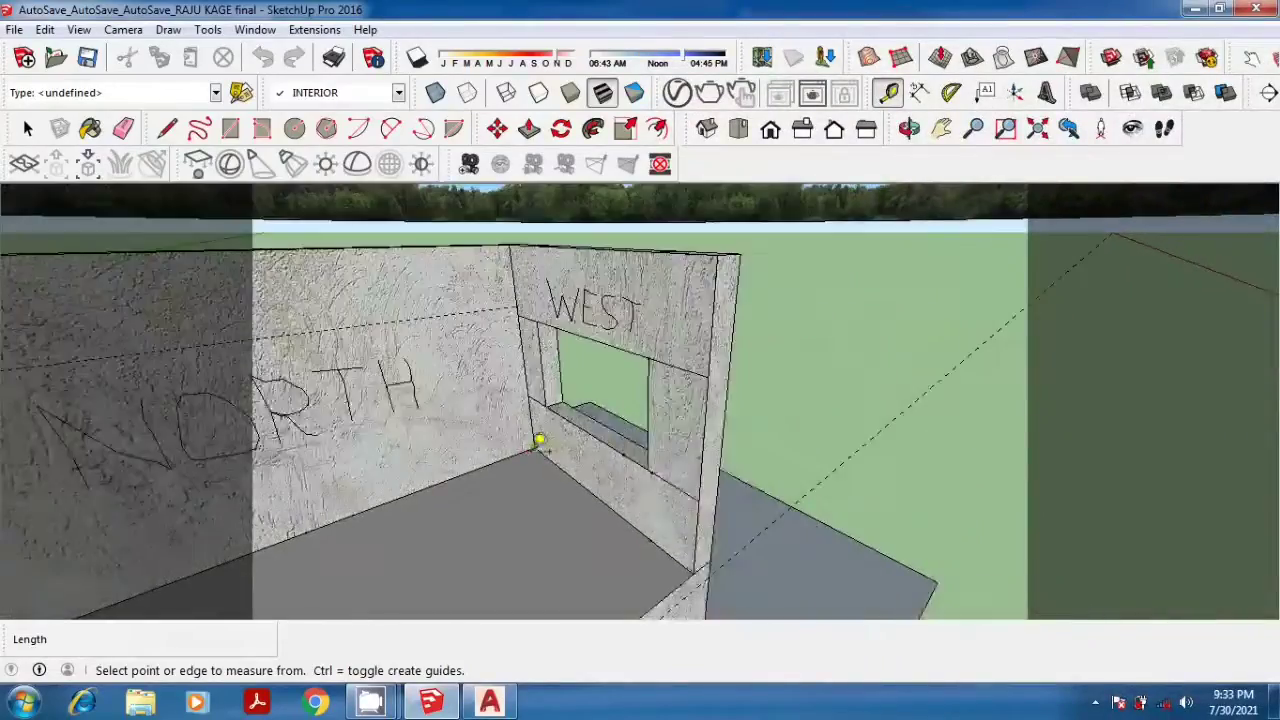
middle_drag(543, 437, 583, 417)
Step: With Tape Measure (T), measure the WEST window opening jamb to jamb as 7.00' wide
key(t)
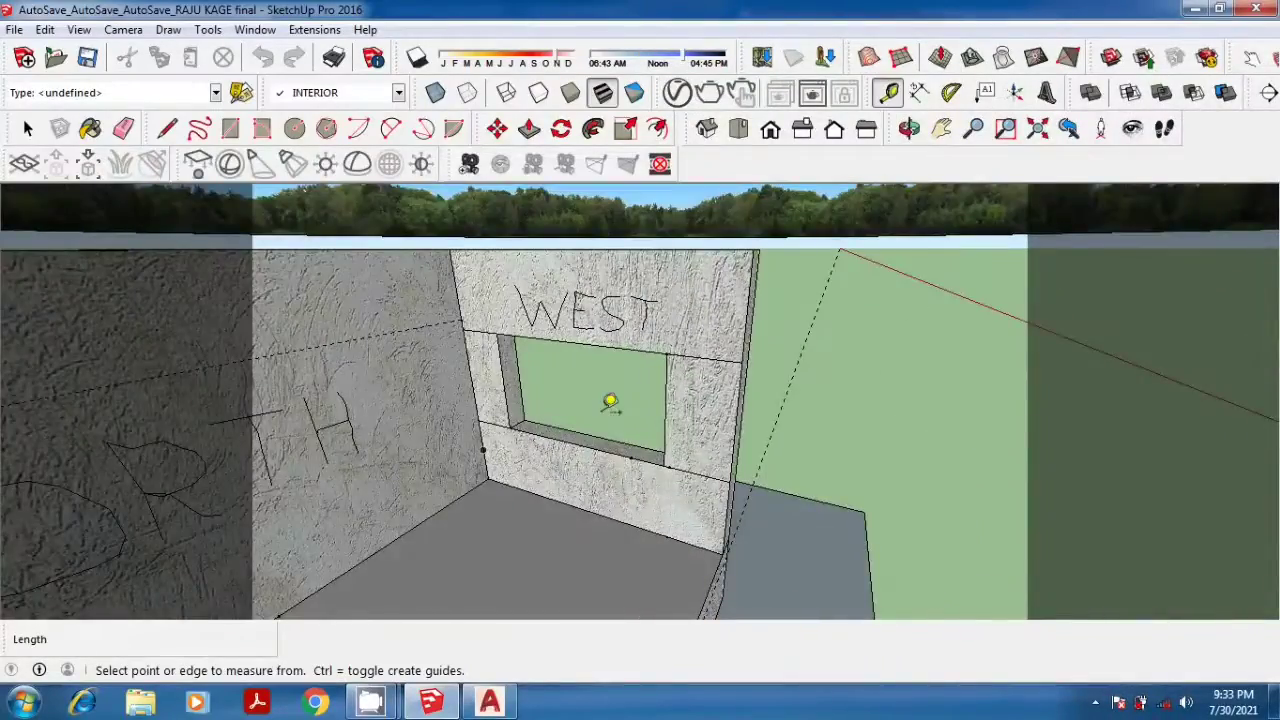
scroll(497, 311, up, 2)
scroll(497, 320, up, 2)
scroll(510, 400, up, 2)
scroll(528, 478, down, 3)
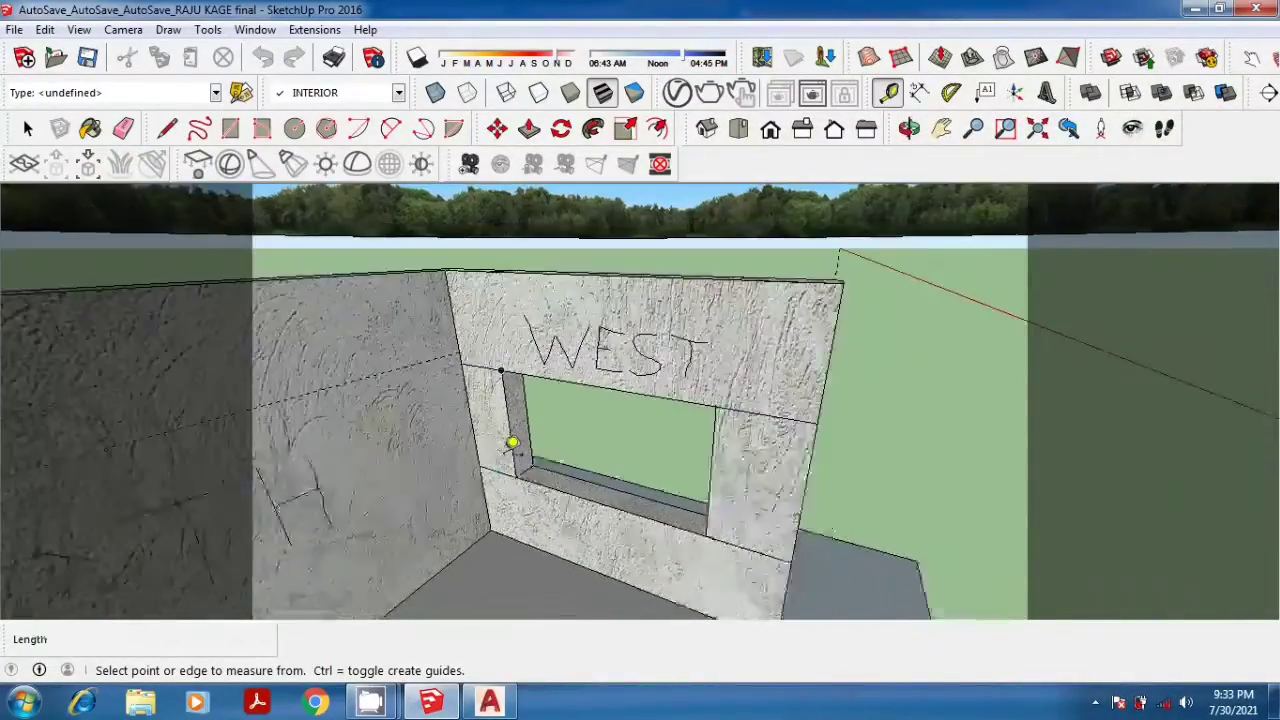
mouse_move(528, 517)
middle_down()
mouse_move(545, 510)
mouse_move(520, 509)
middle_up()
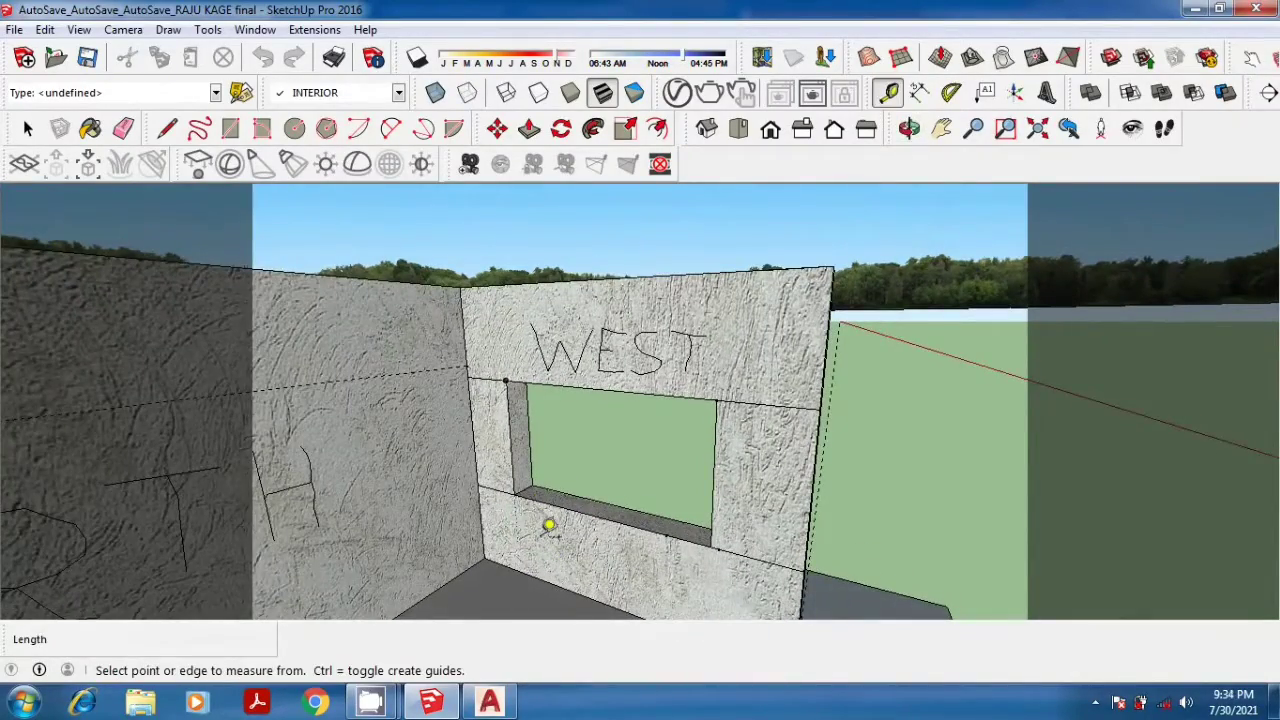
scroll(549, 525, up, 2)
scroll(537, 543, up, 2)
scroll(600, 563, up, 2)
scroll(586, 549, down, 3)
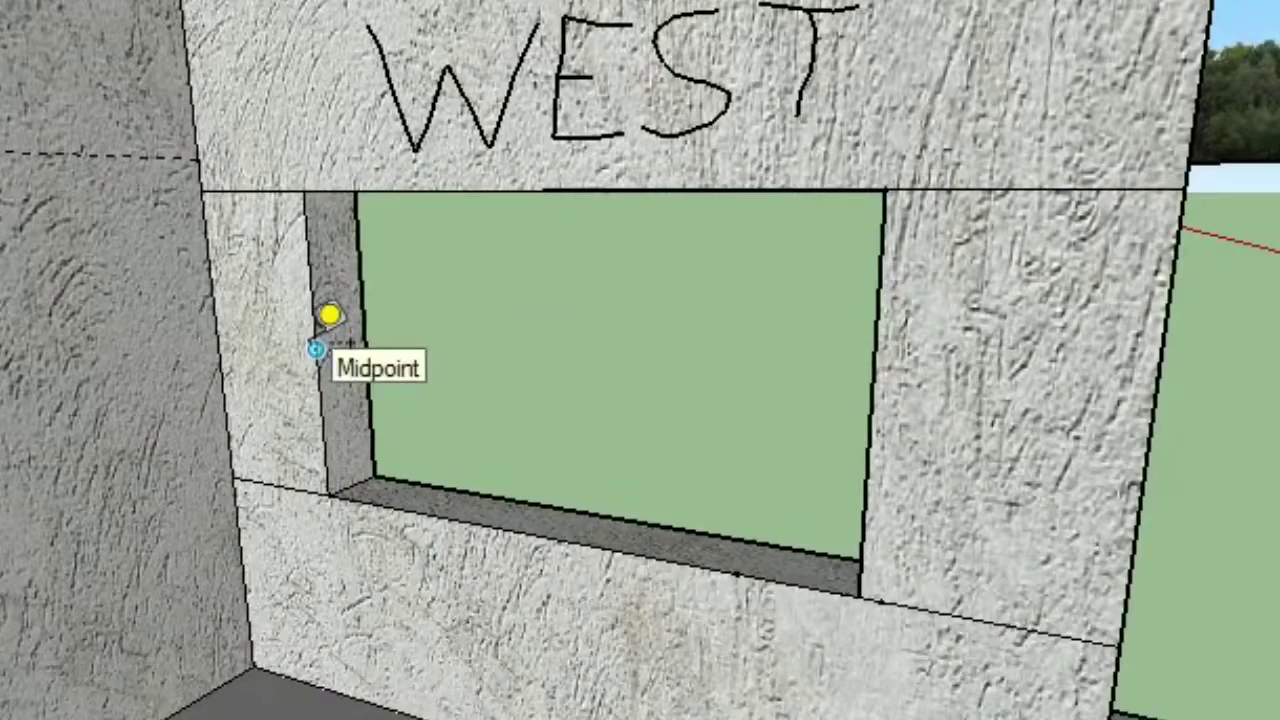
click(501, 383)
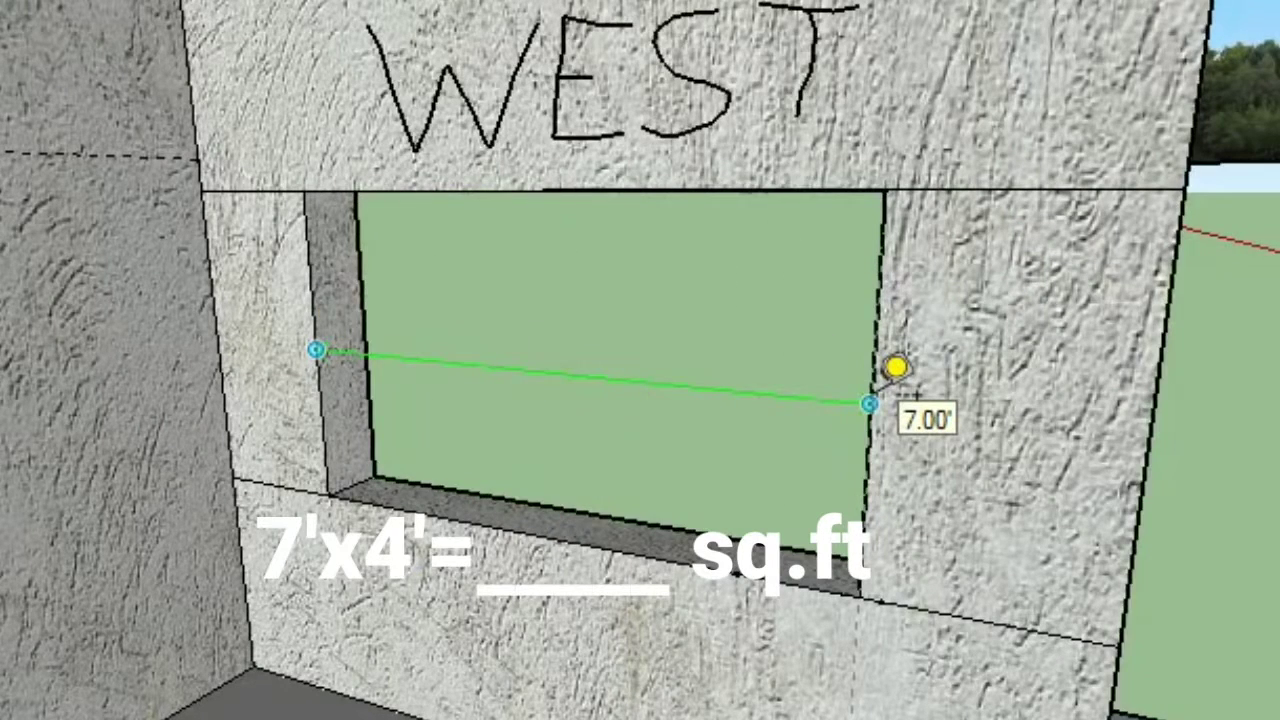
click(869, 403)
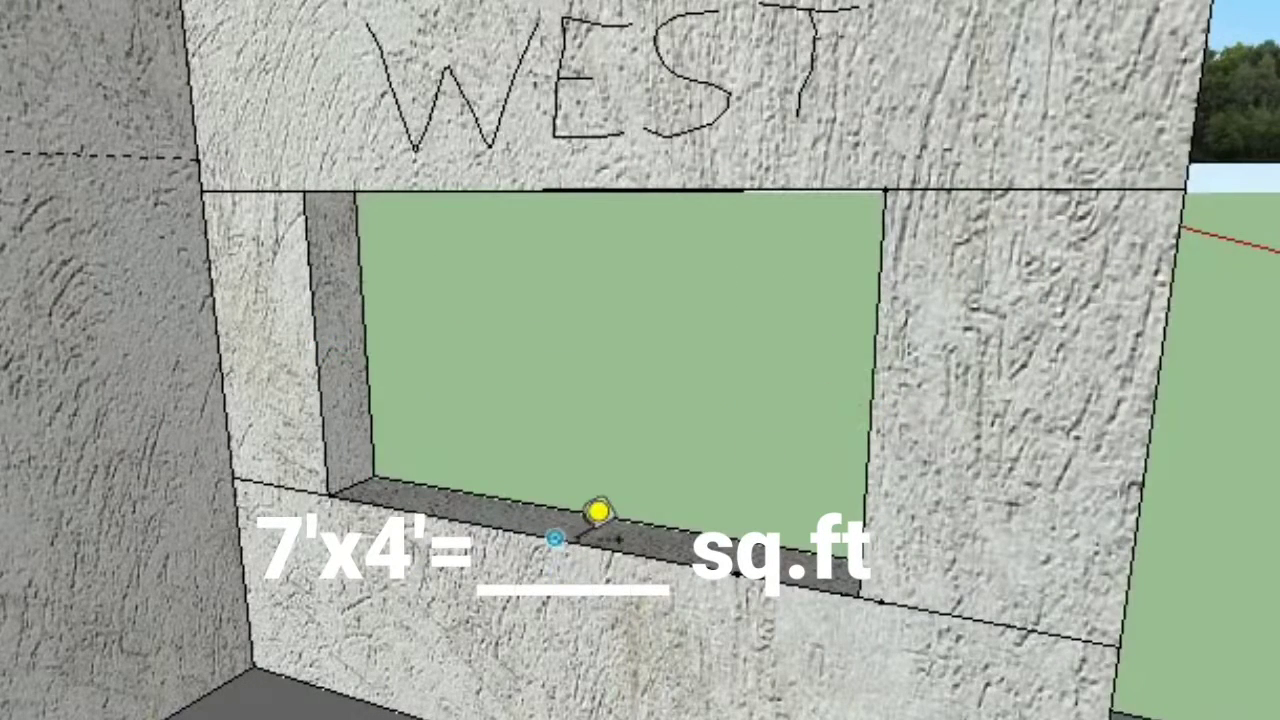
Step: Measure the window opening from sill to head as 4.00' high
click(555, 538)
click(546, 190)
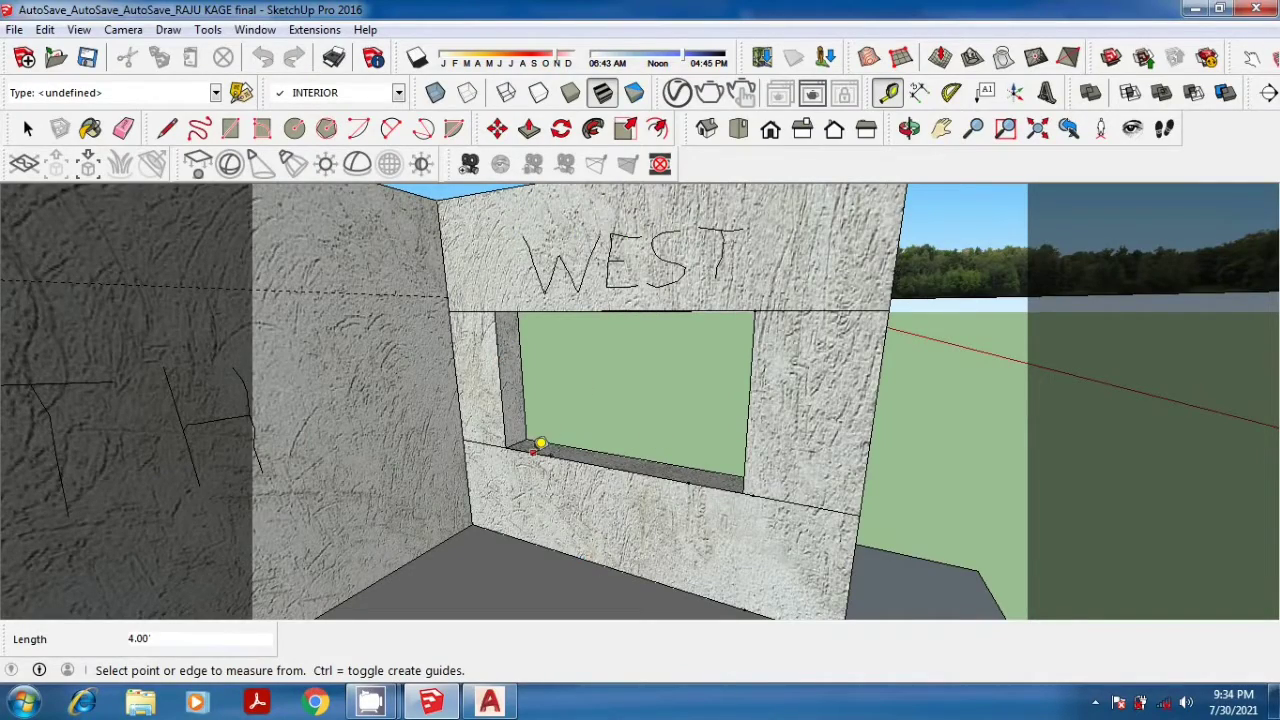
scroll(540, 443, up, 3)
middle_drag(537, 443, 623, 451)
scroll(620, 455, up, 3)
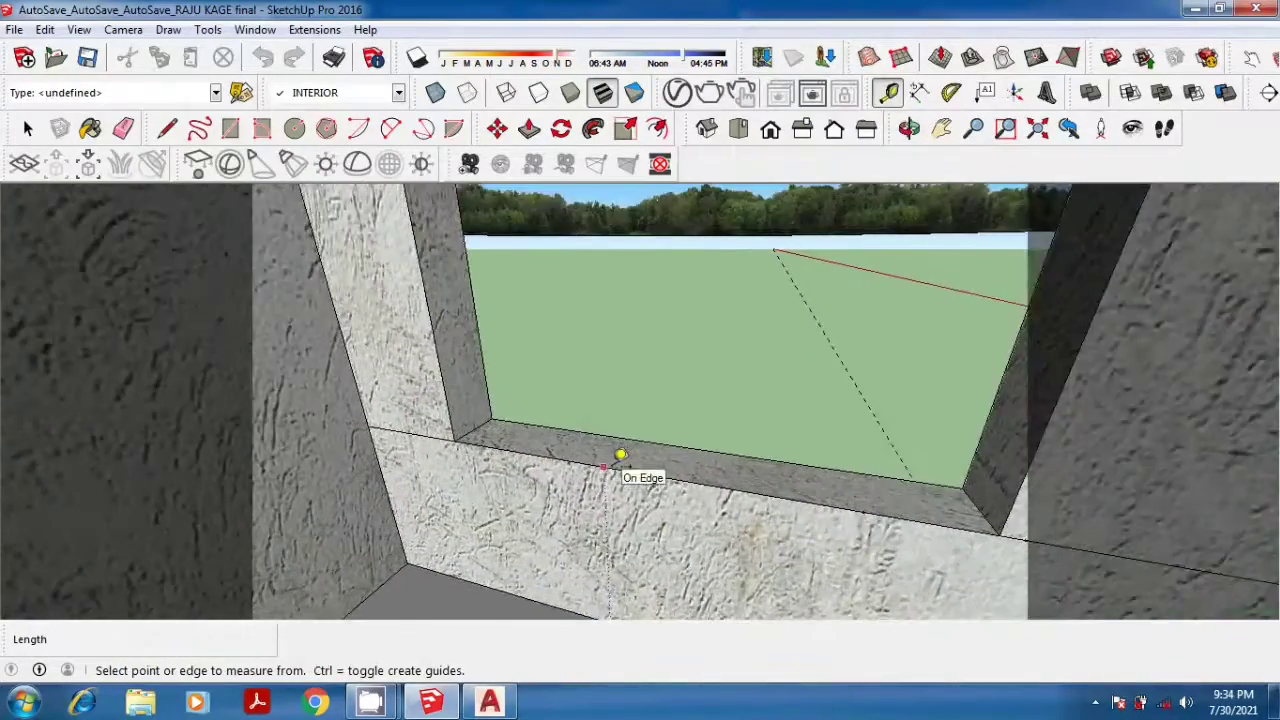
scroll(620, 455, up, 1)
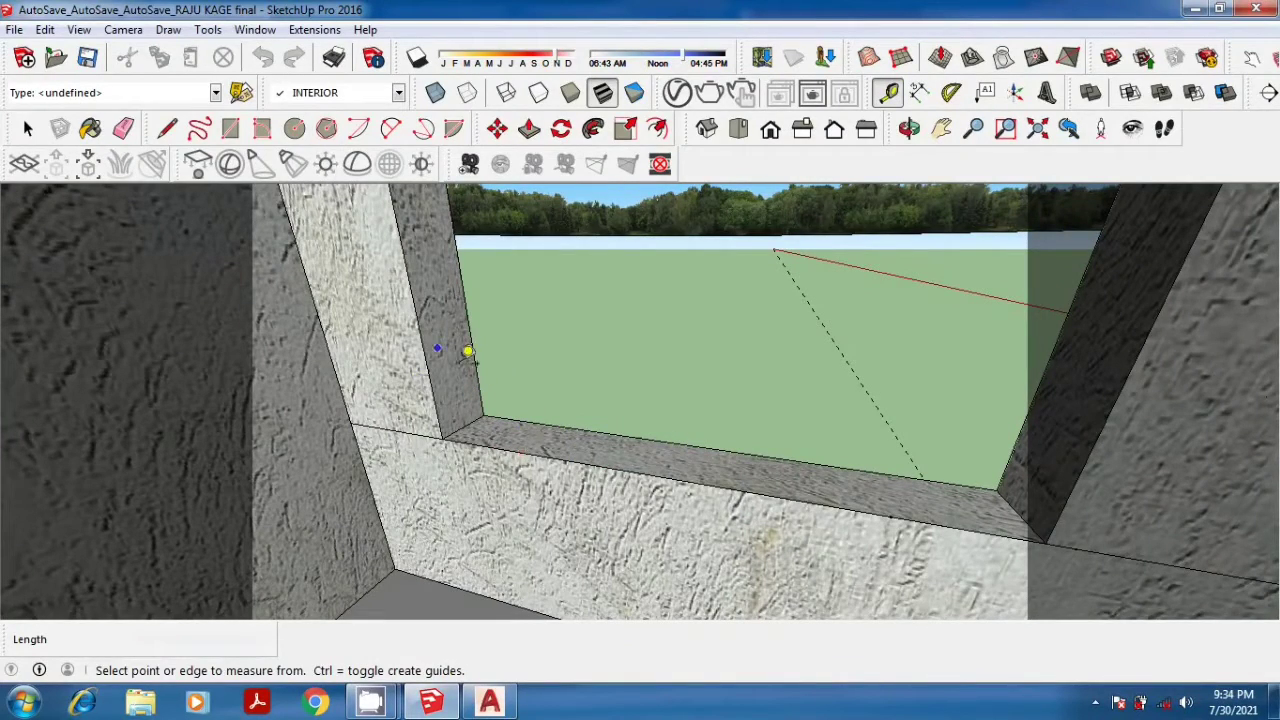
Step: Trace the window's four sides corner to corner: 4', 7', 4', 7'
scroll(578, 458, down, 4)
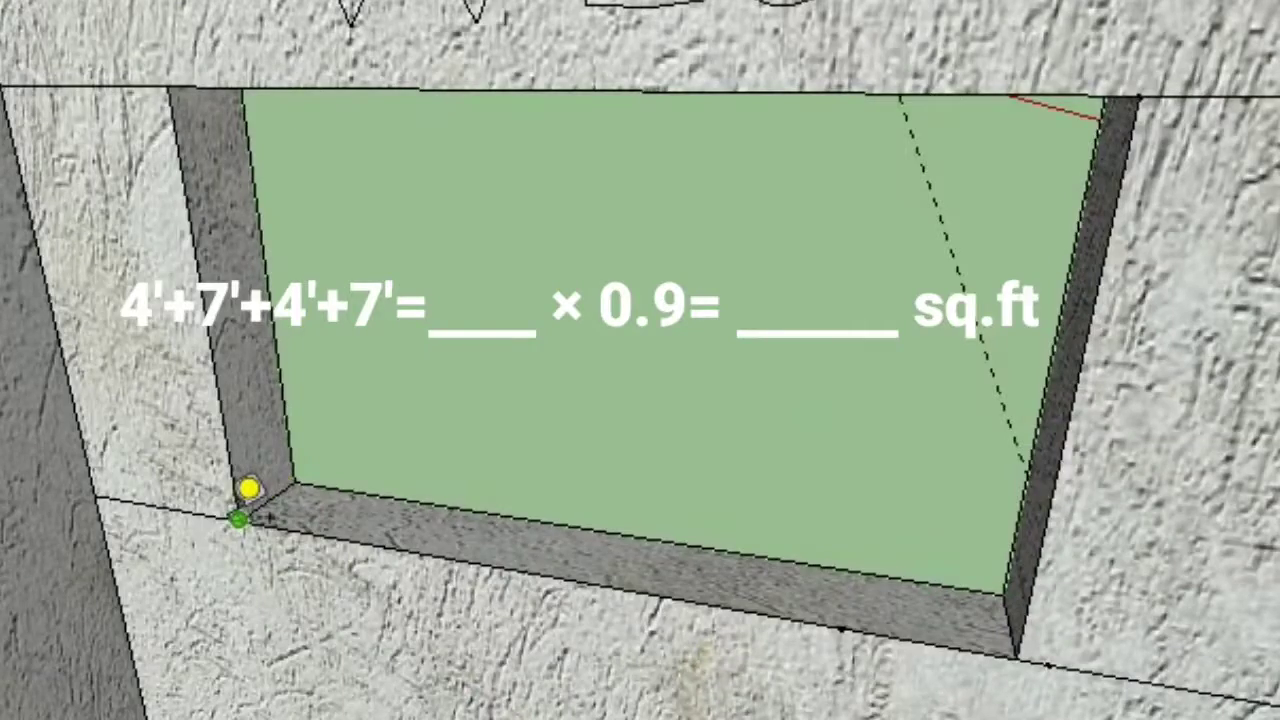
click(248, 489)
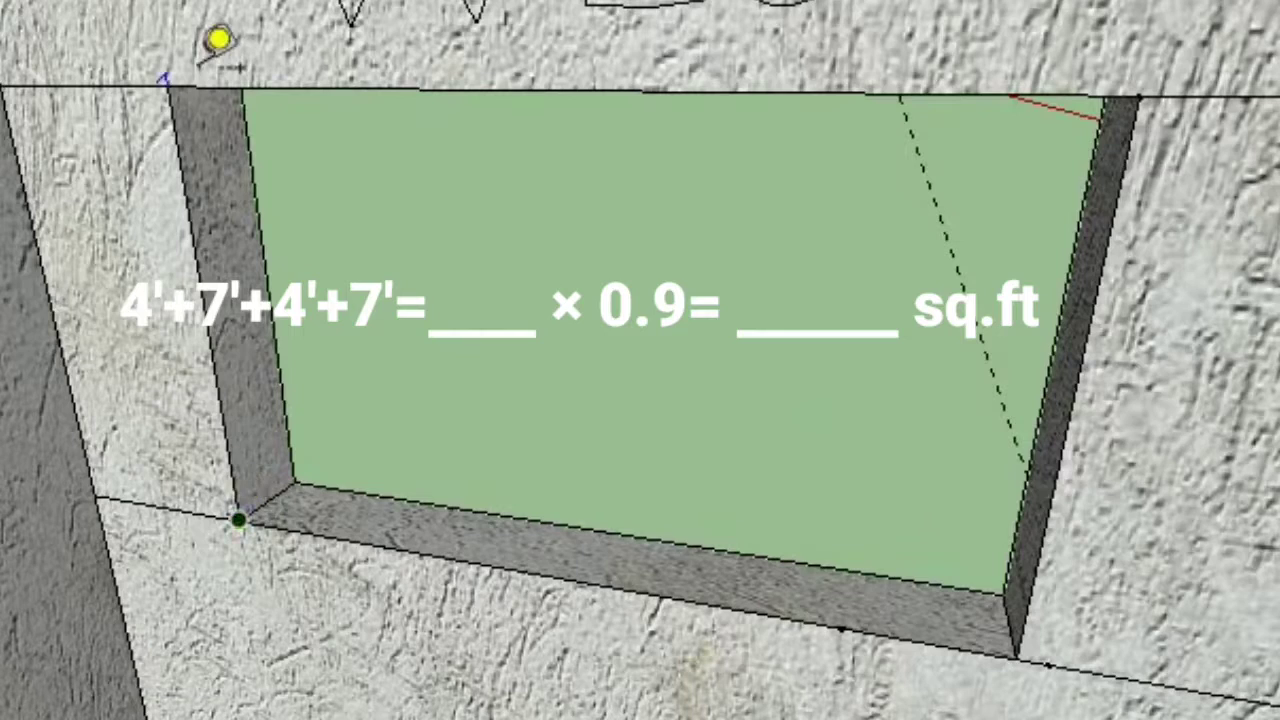
click(188, 60)
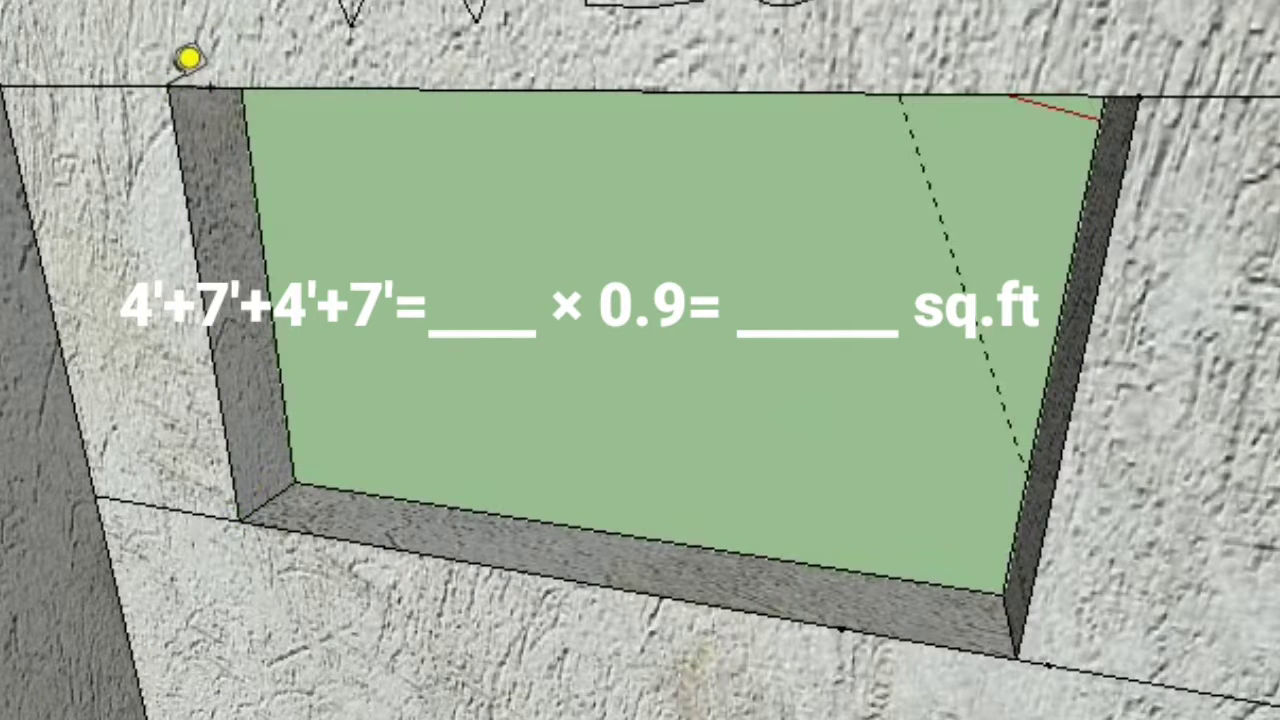
click(188, 60)
click(1158, 77)
click(1158, 77)
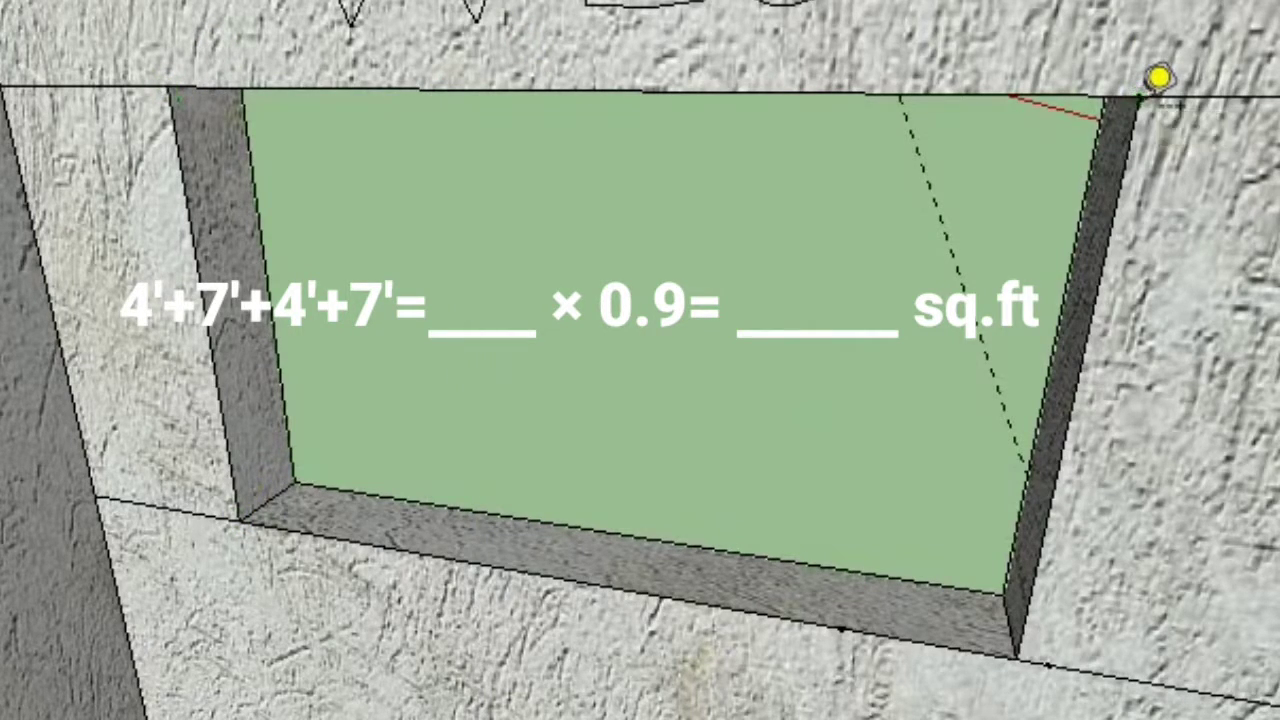
click(1020, 648)
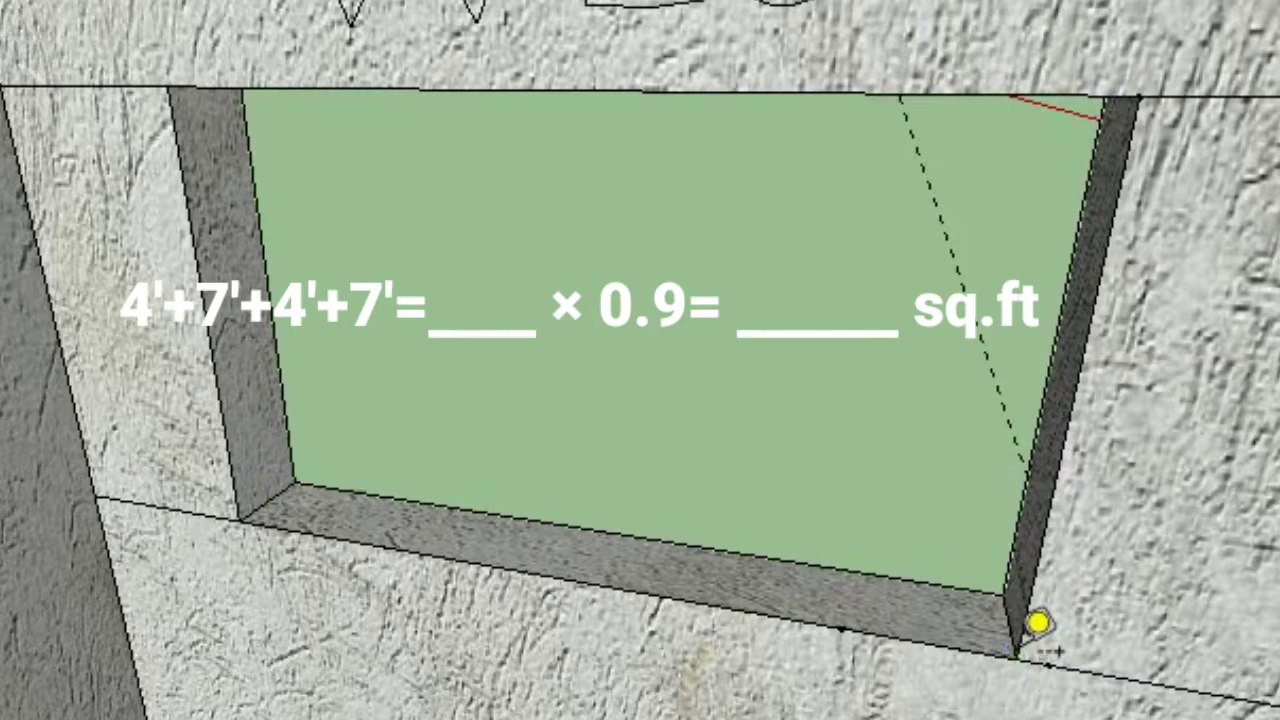
click(1016, 640)
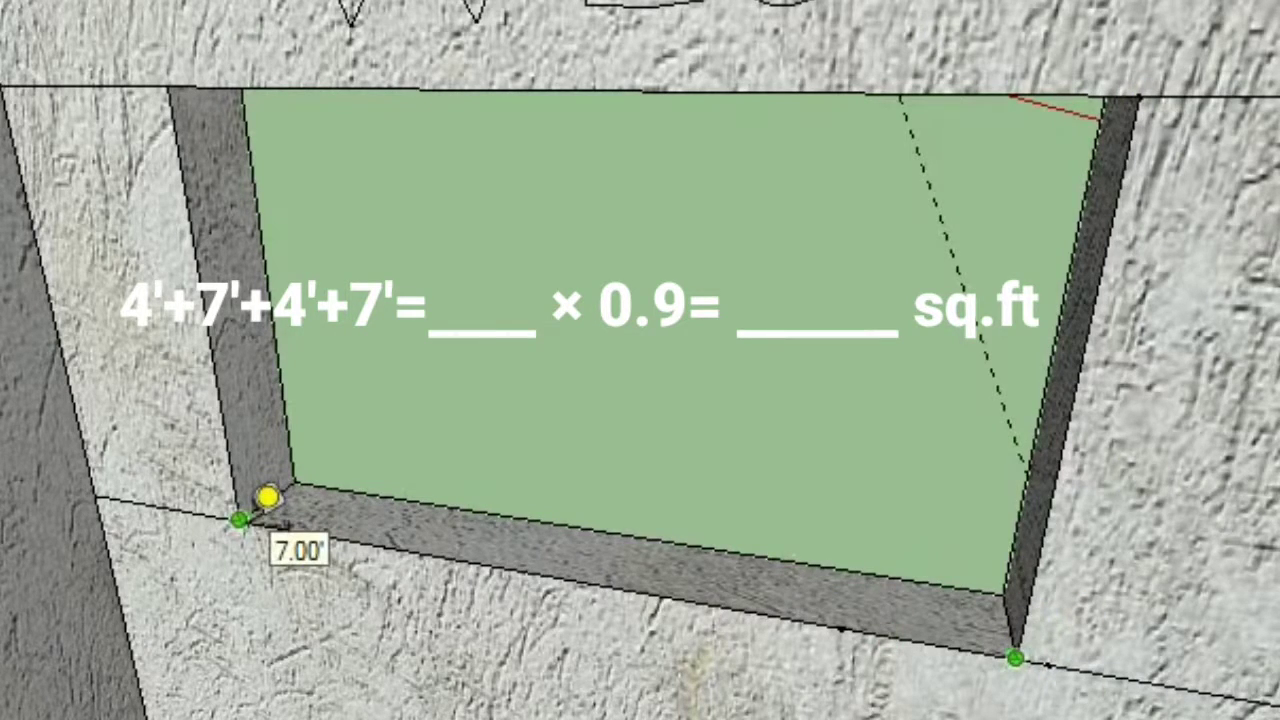
click(268, 497)
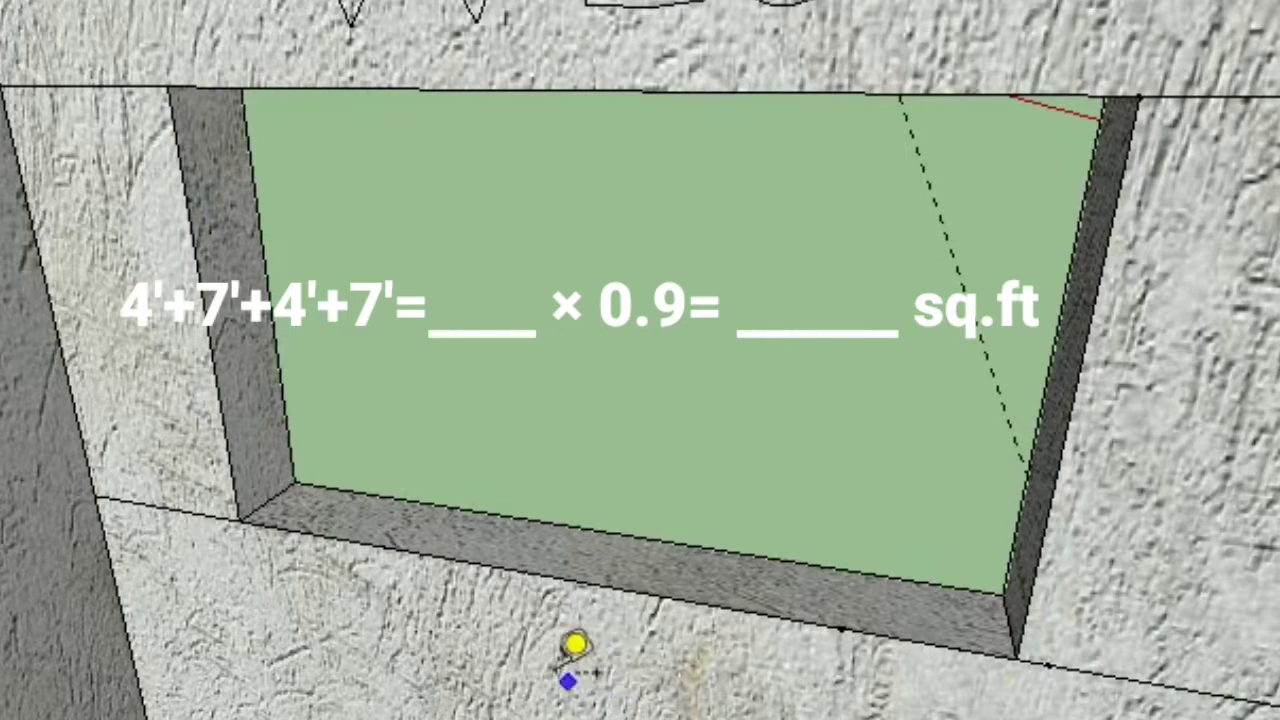
Step: Measure the window reveal depth across the sill as 0.90'
click(520, 565)
scroll(543, 531, up, 1)
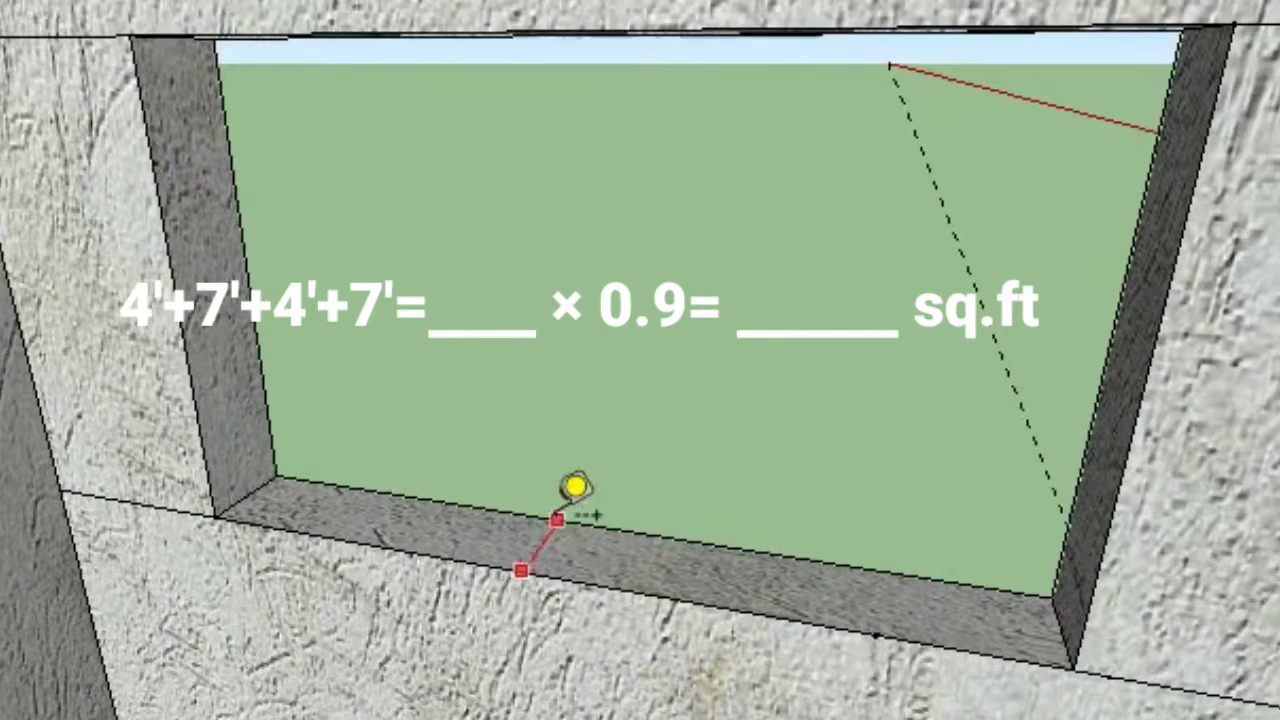
scroll(575, 487, up, 1)
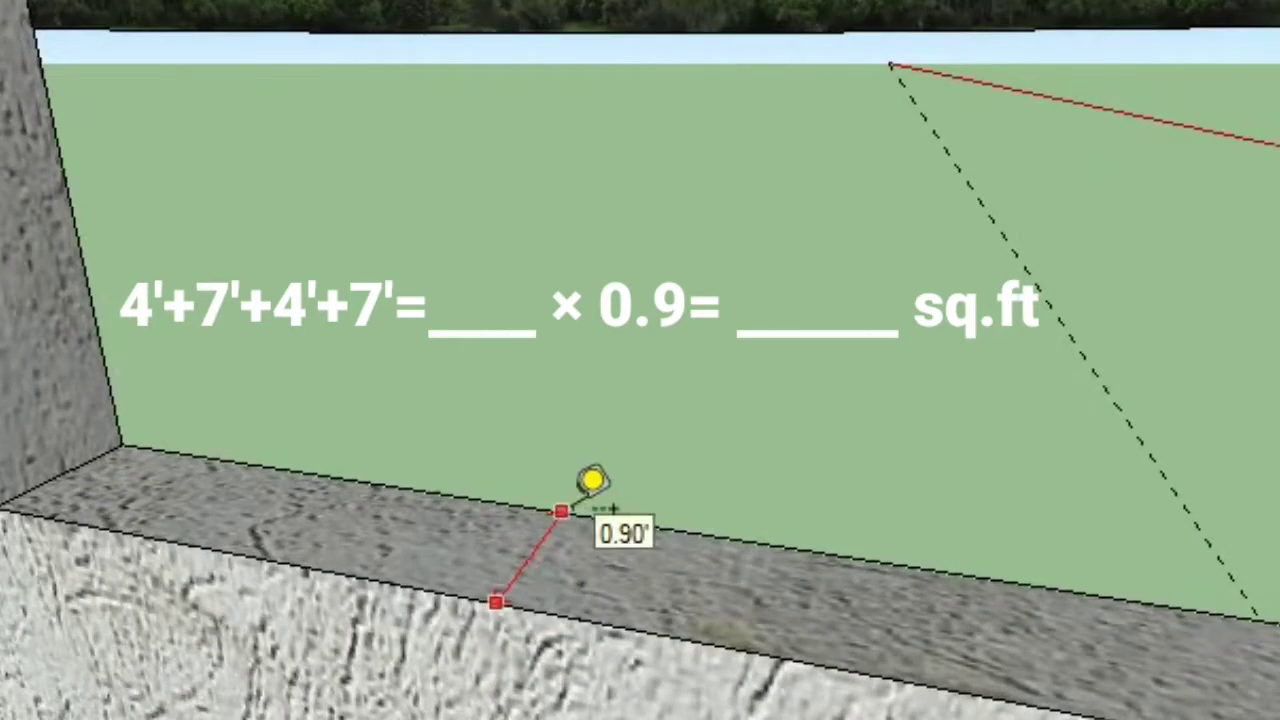
click(592, 480)
scroll(374, 503, down, 2)
scroll(372, 503, down, 2)
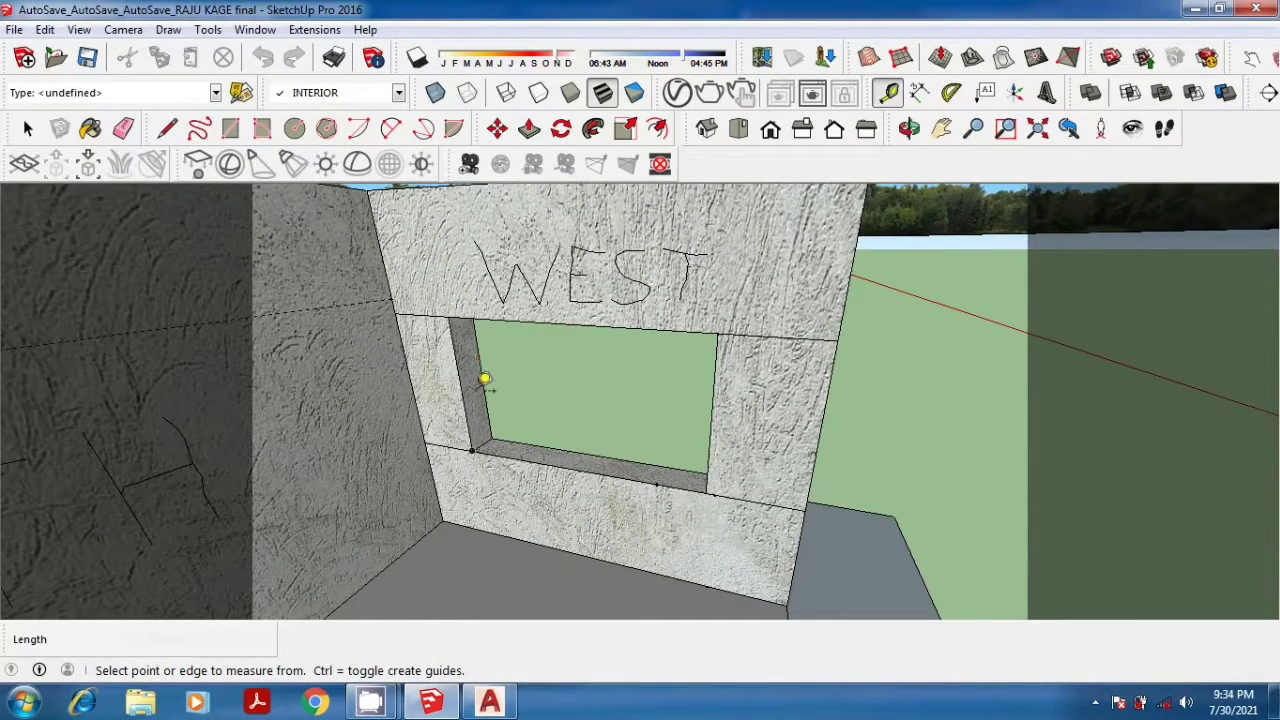
Step: Re-trace the window's left side (4'), top edge (7') and bottom edge (7')
middle_drag(429, 394, 434, 380)
scroll(477, 457, up, 2)
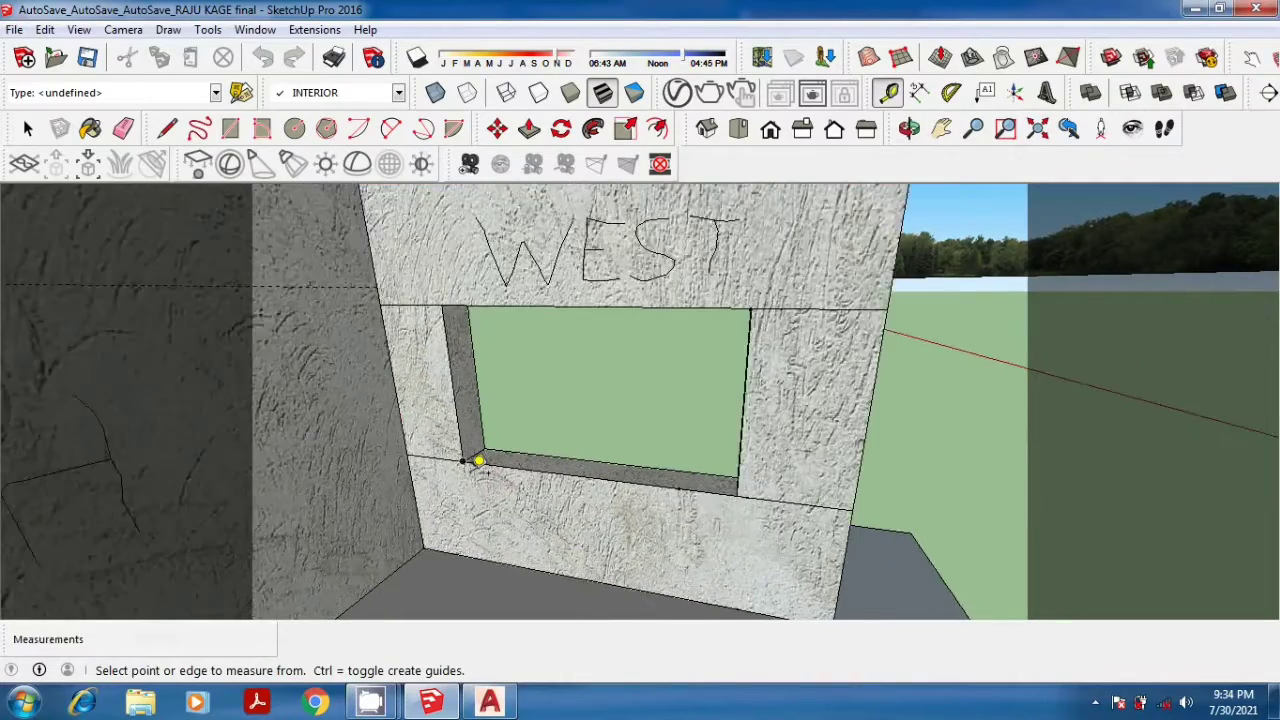
scroll(477, 457, up, 3)
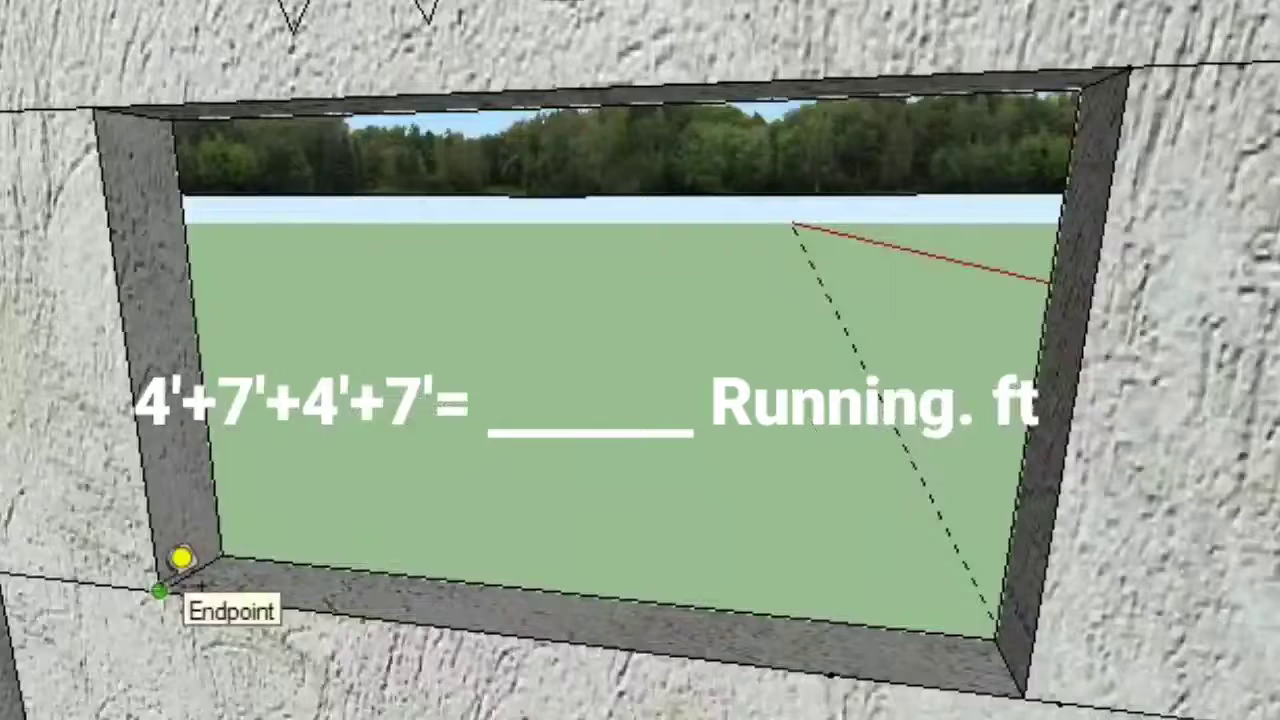
click(462, 455)
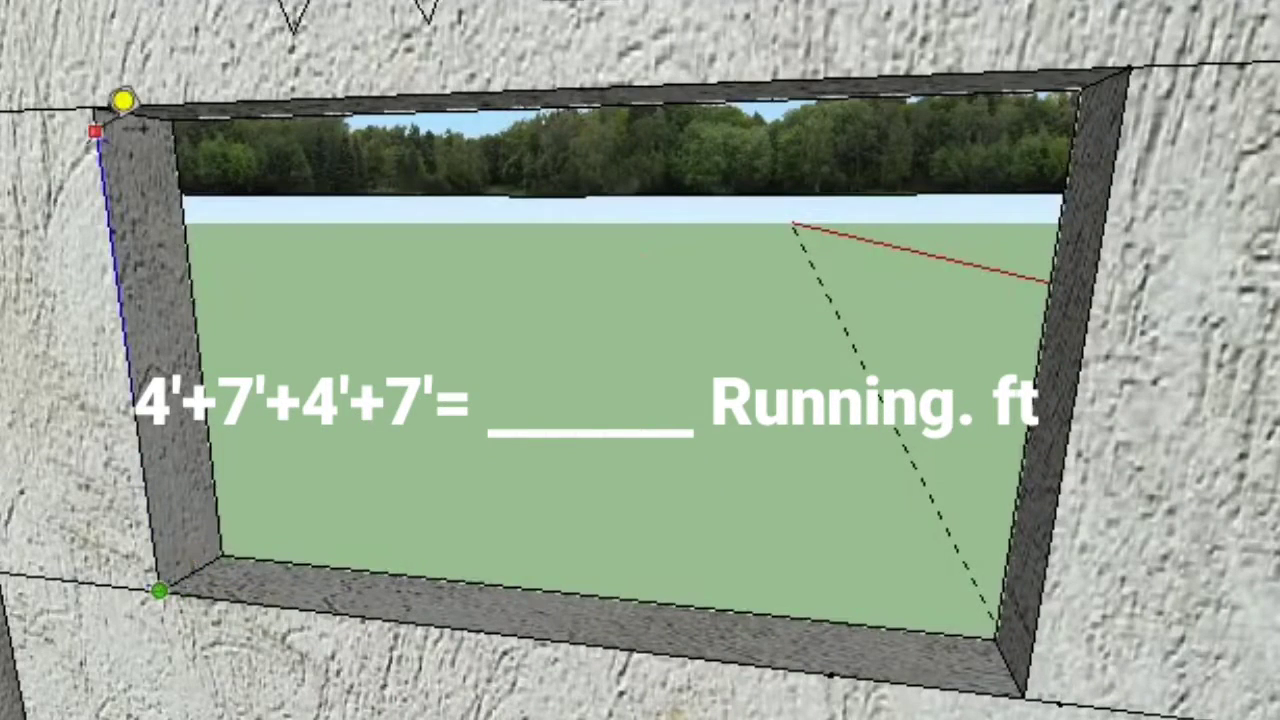
click(92, 106)
click(92, 106)
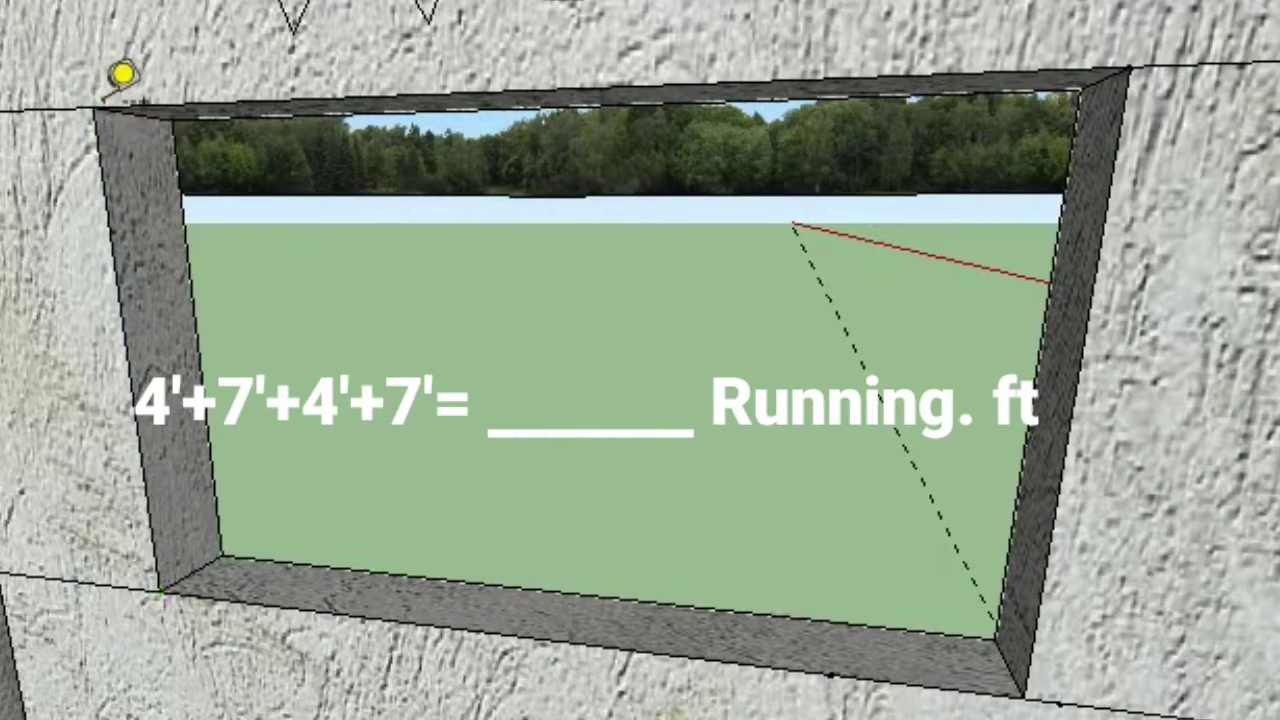
click(92, 106)
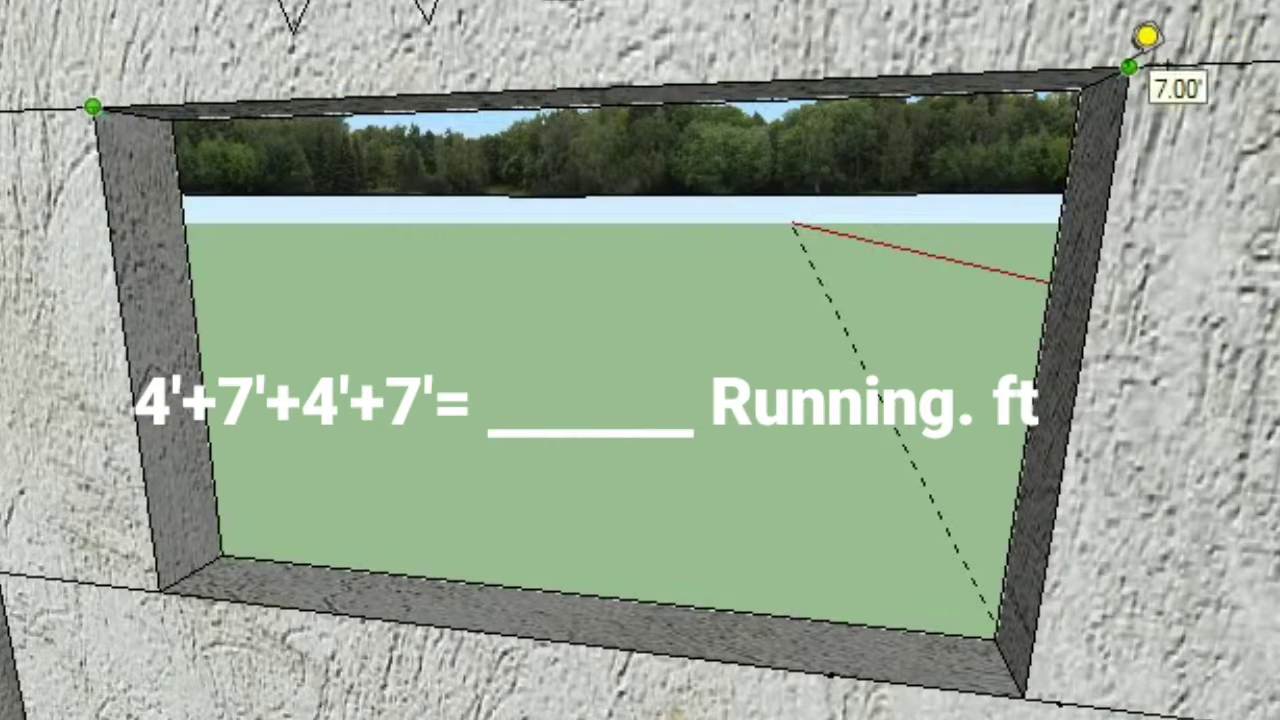
click(1129, 67)
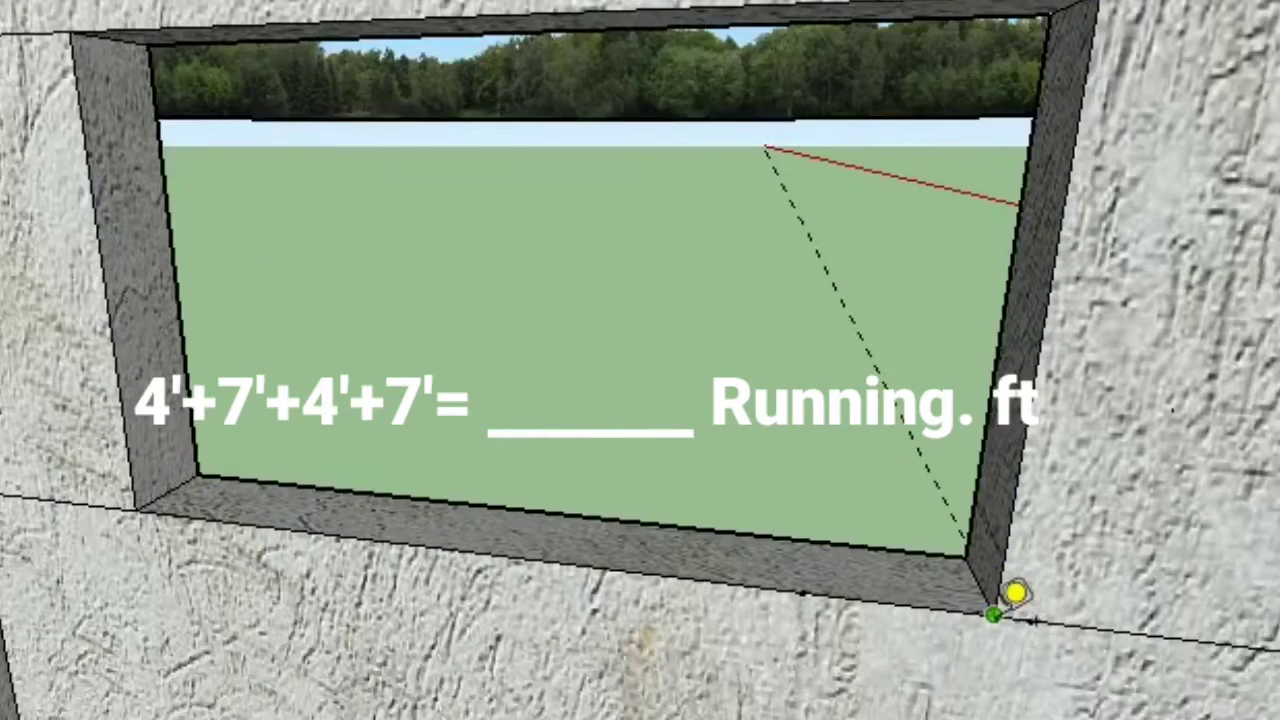
click(991, 610)
click(135, 478)
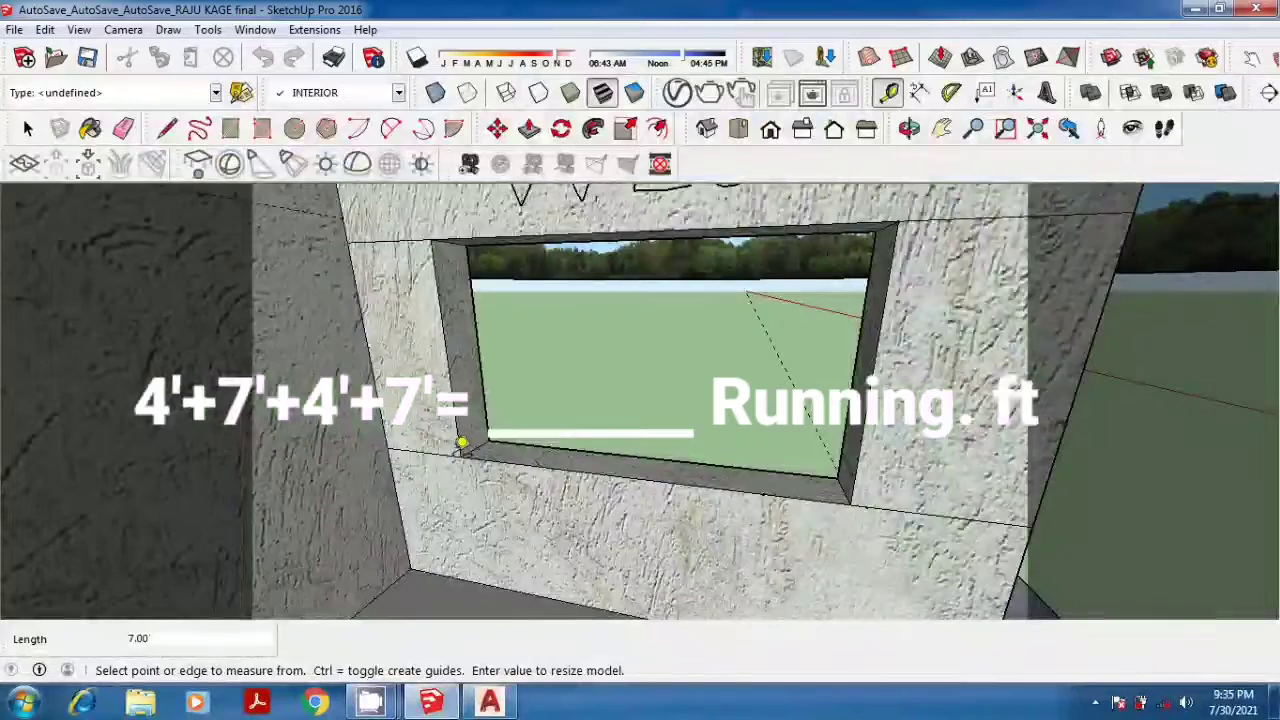
scroll(730, 520, down, 3)
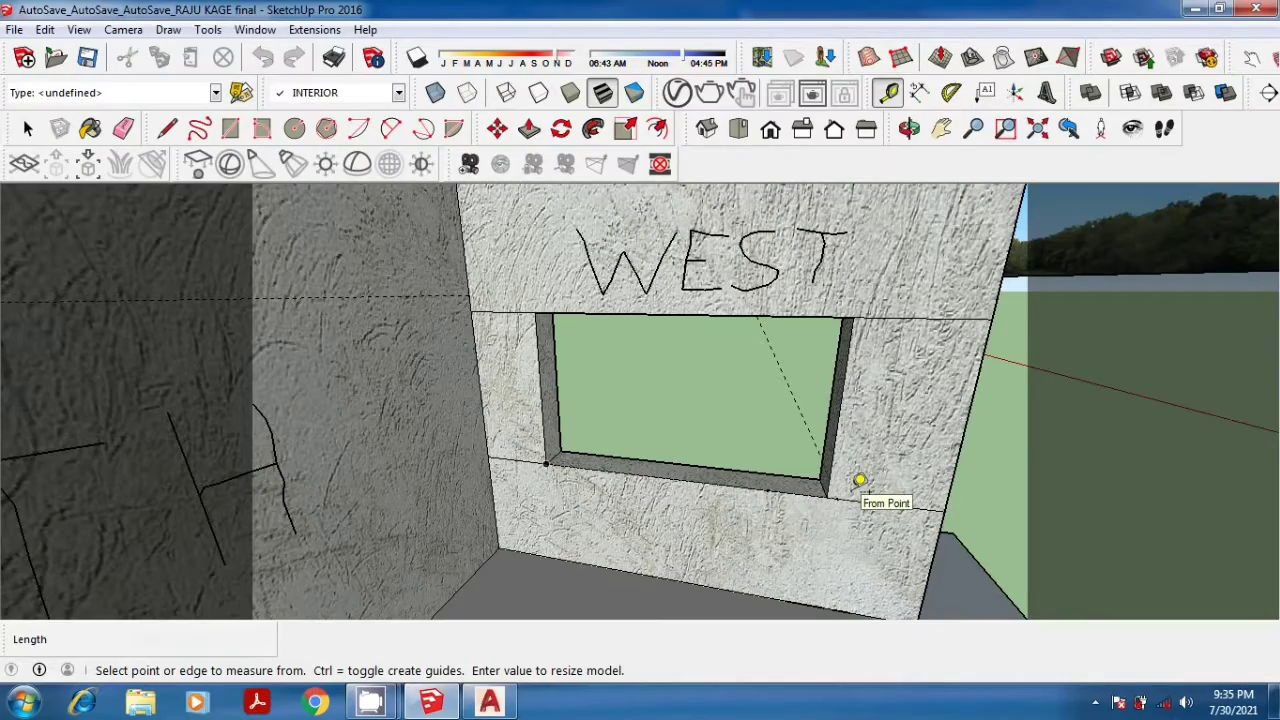
Step: Orbit and zoom into the room interior until the NORTH wall's inside face is square on
mouse_move(914, 431)
middle_down()
mouse_move(408, 465)
mouse_move(304, 415)
middle_up()
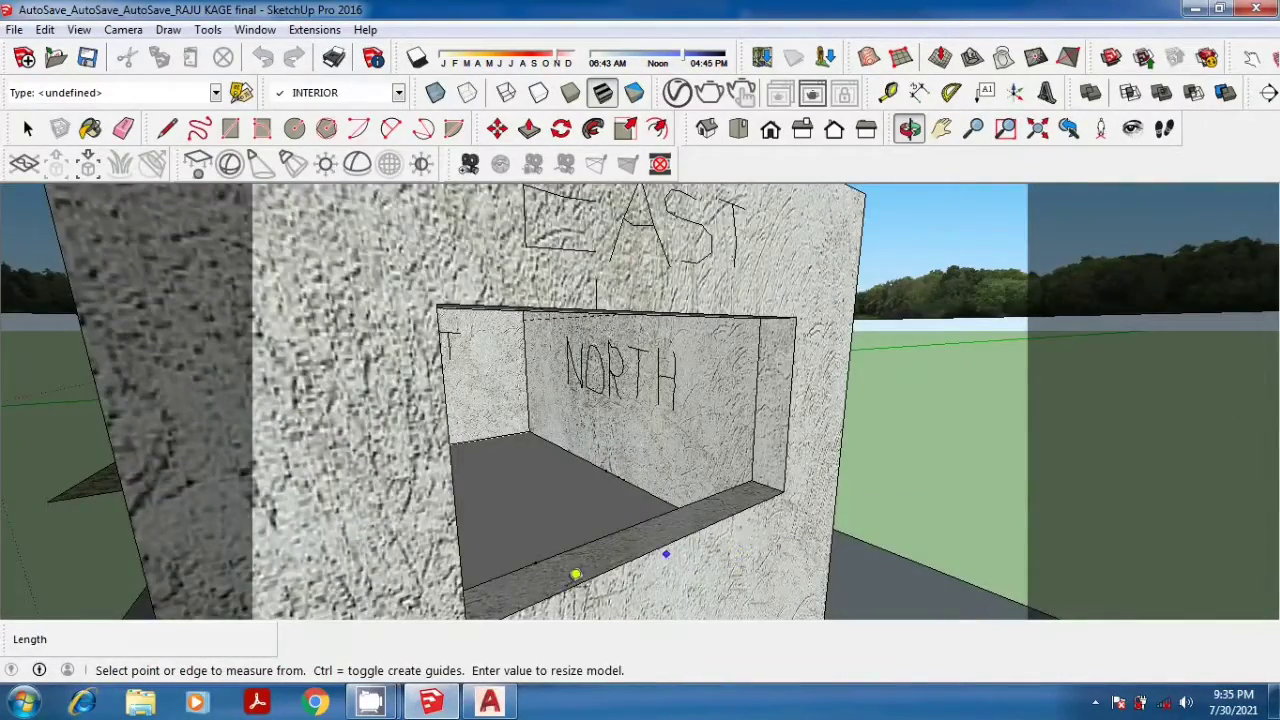
scroll(810, 345, up, 3)
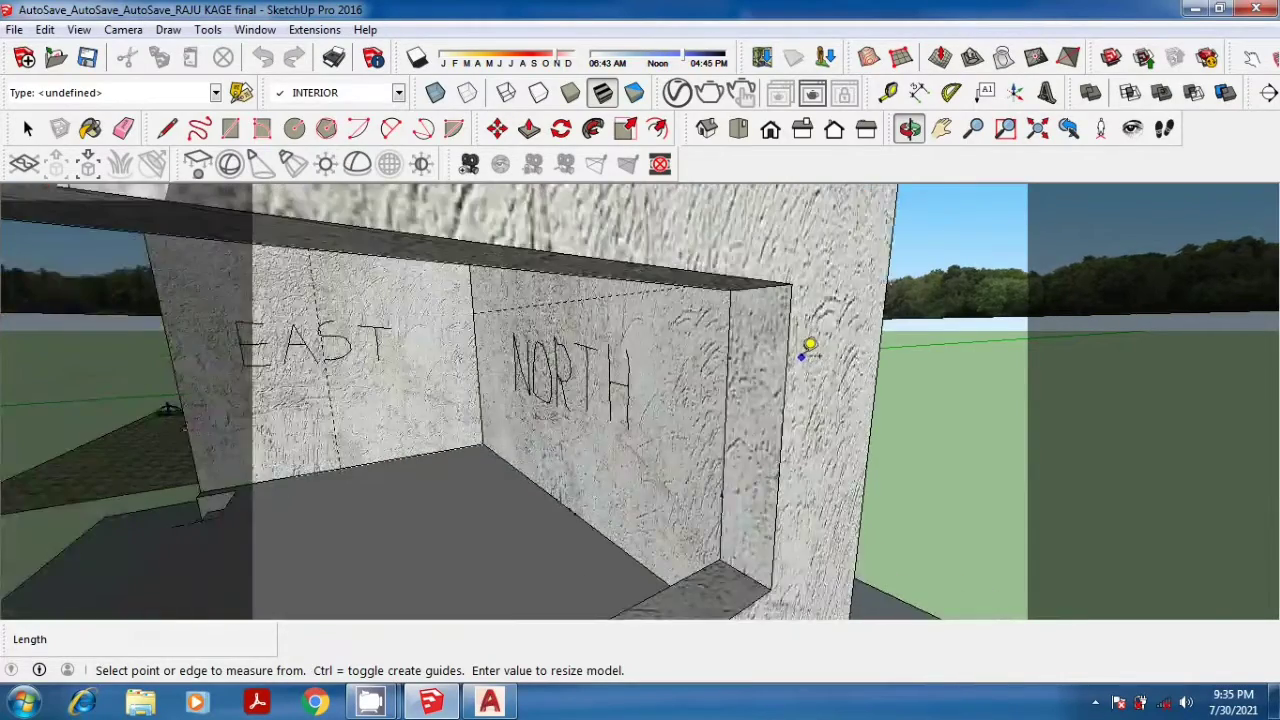
scroll(800, 355, up, 2)
middle_drag(780, 370, 820, 406)
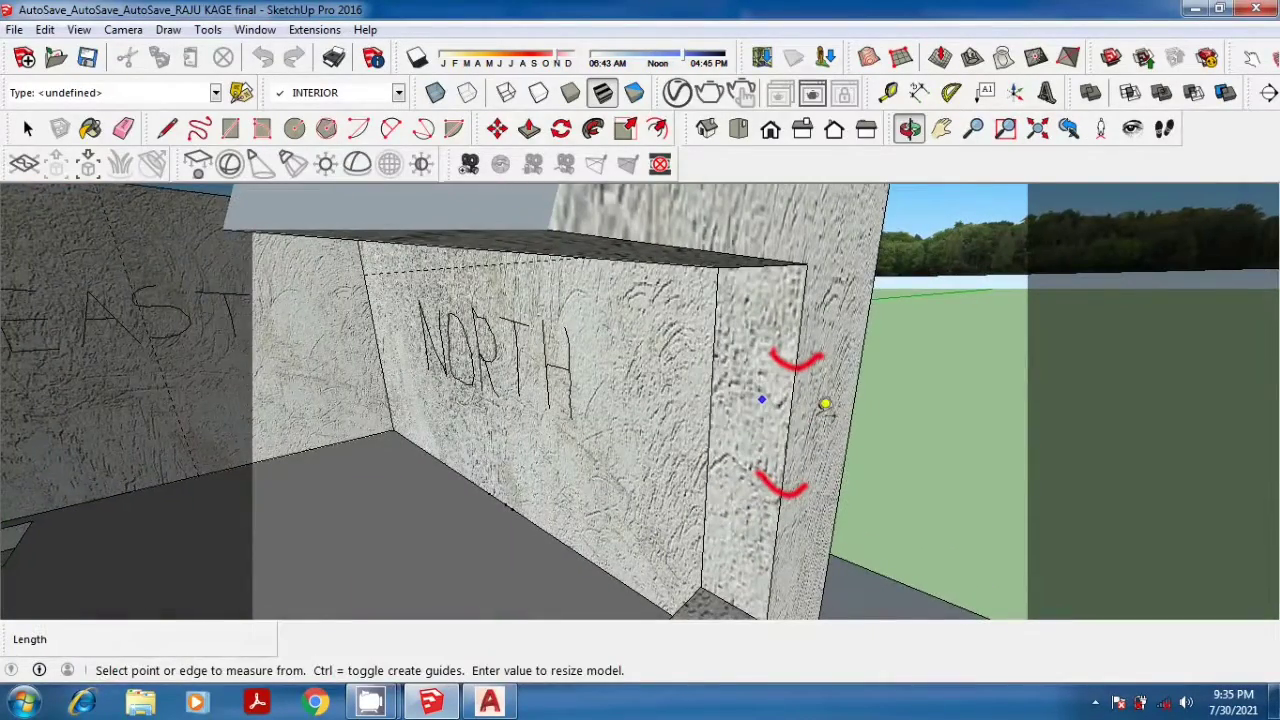
scroll(789, 297, up, 2)
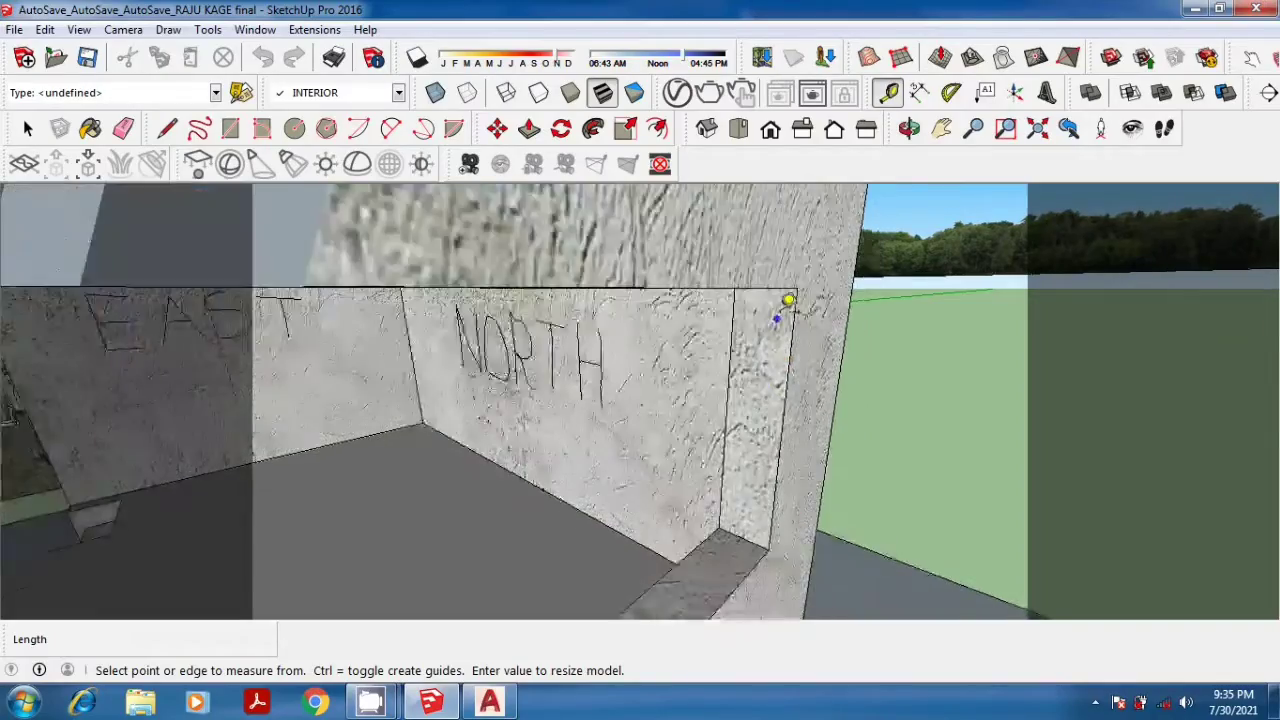
scroll(791, 297, up, 2)
scroll(800, 360, up, 2)
scroll(812, 438, down, 3)
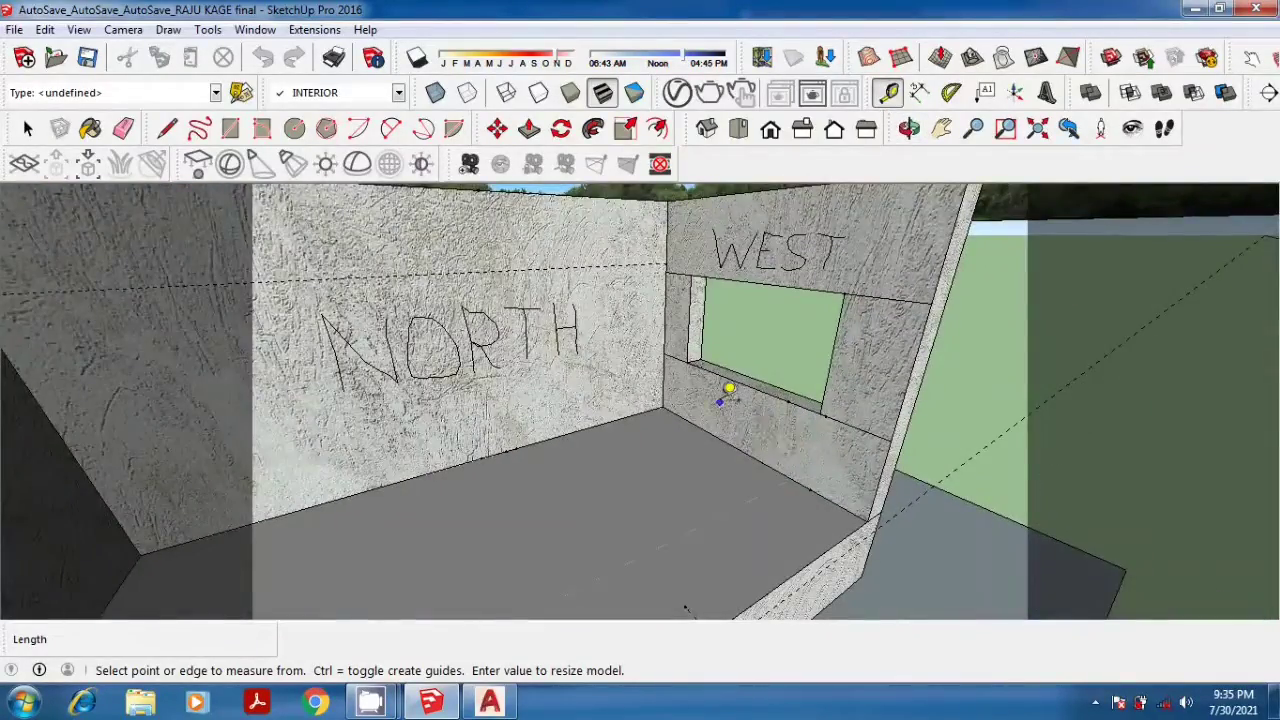
scroll(720, 400, up, 2)
scroll(726, 393, down, 1)
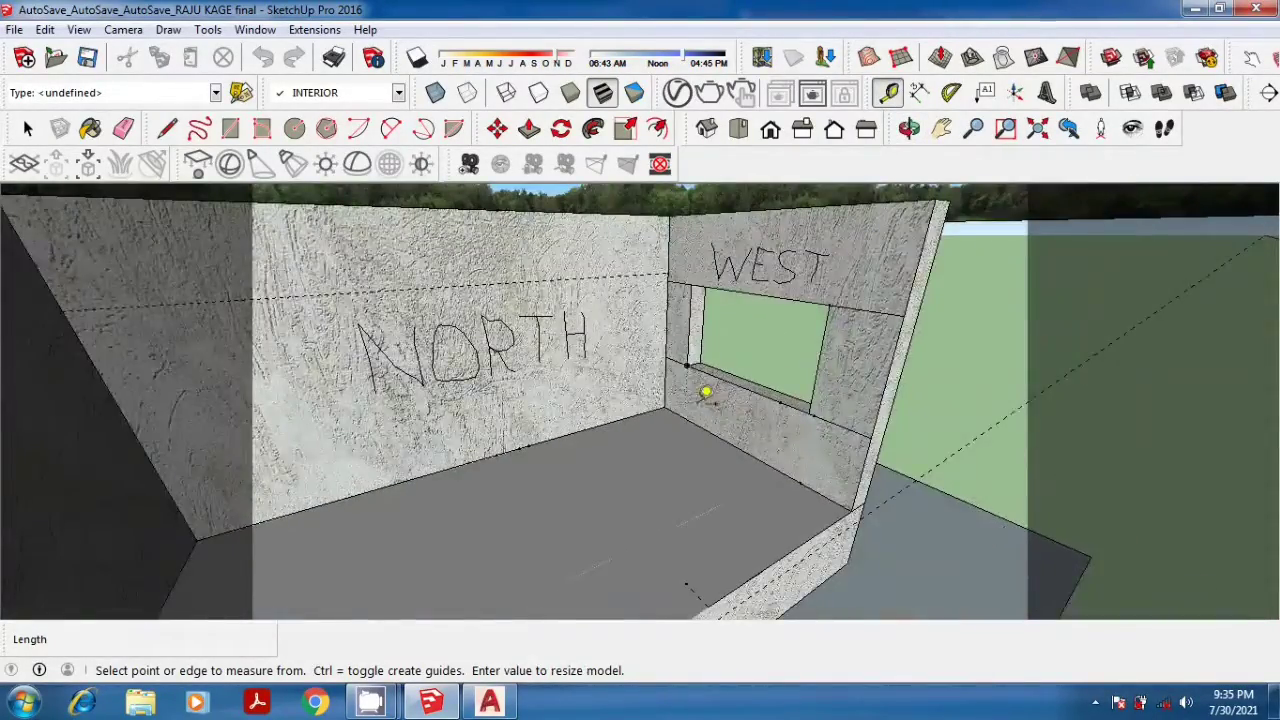
middle_drag(766, 423, 702, 425)
scroll(710, 408, down, 4)
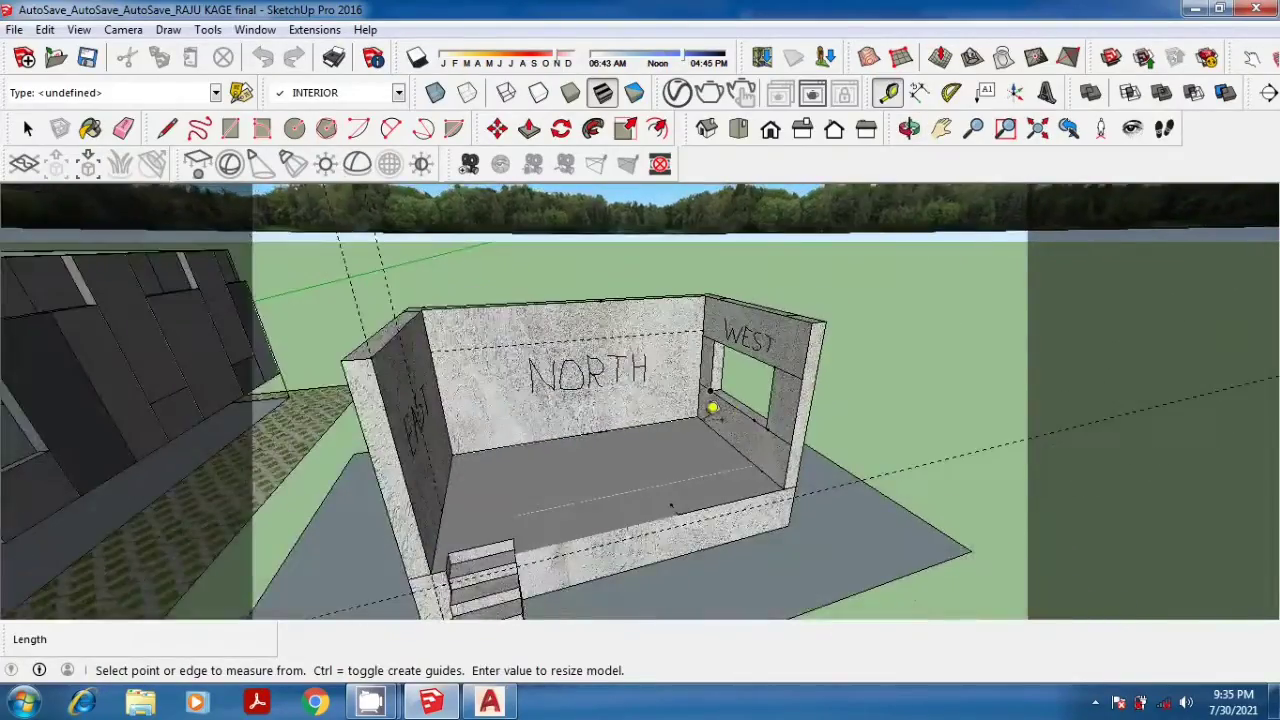
scroll(506, 400, up, 3)
scroll(603, 400, up, 2)
middle_drag(603, 400, 526, 400)
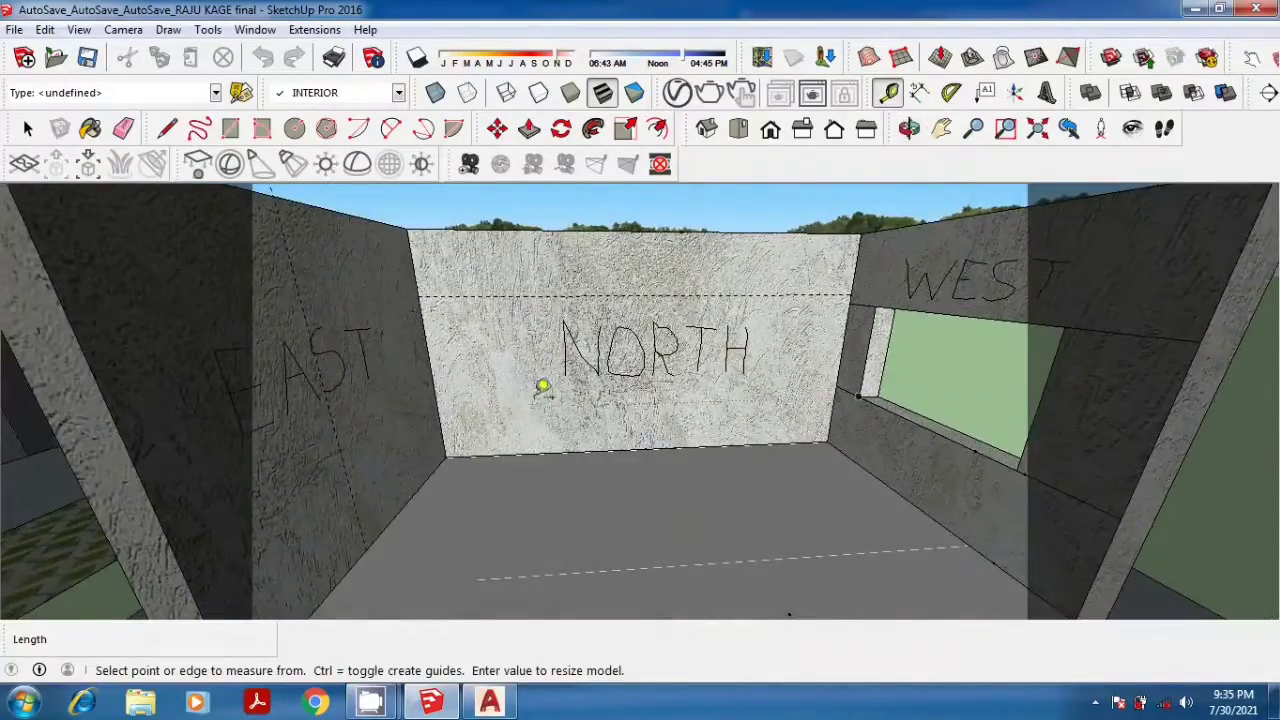
scroll(708, 385, up, 2)
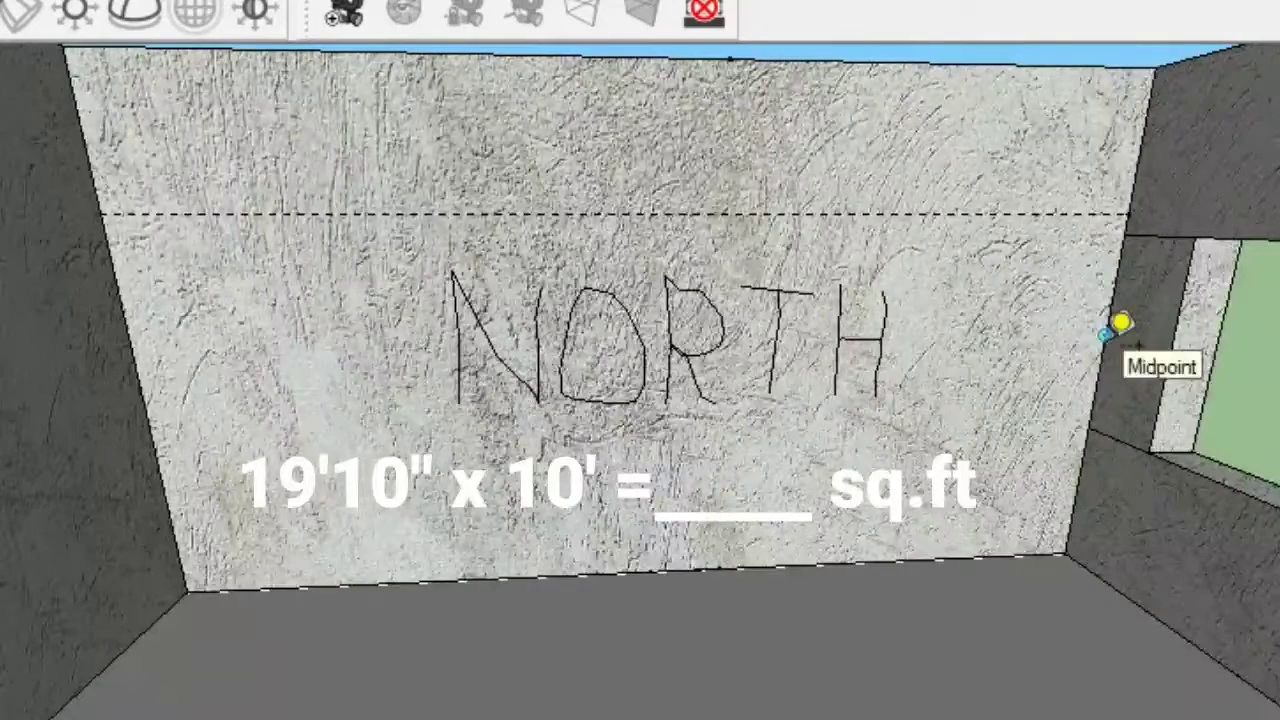
Step: Measure the NORTH wall at 19'10" long and 10' high
click(870, 337)
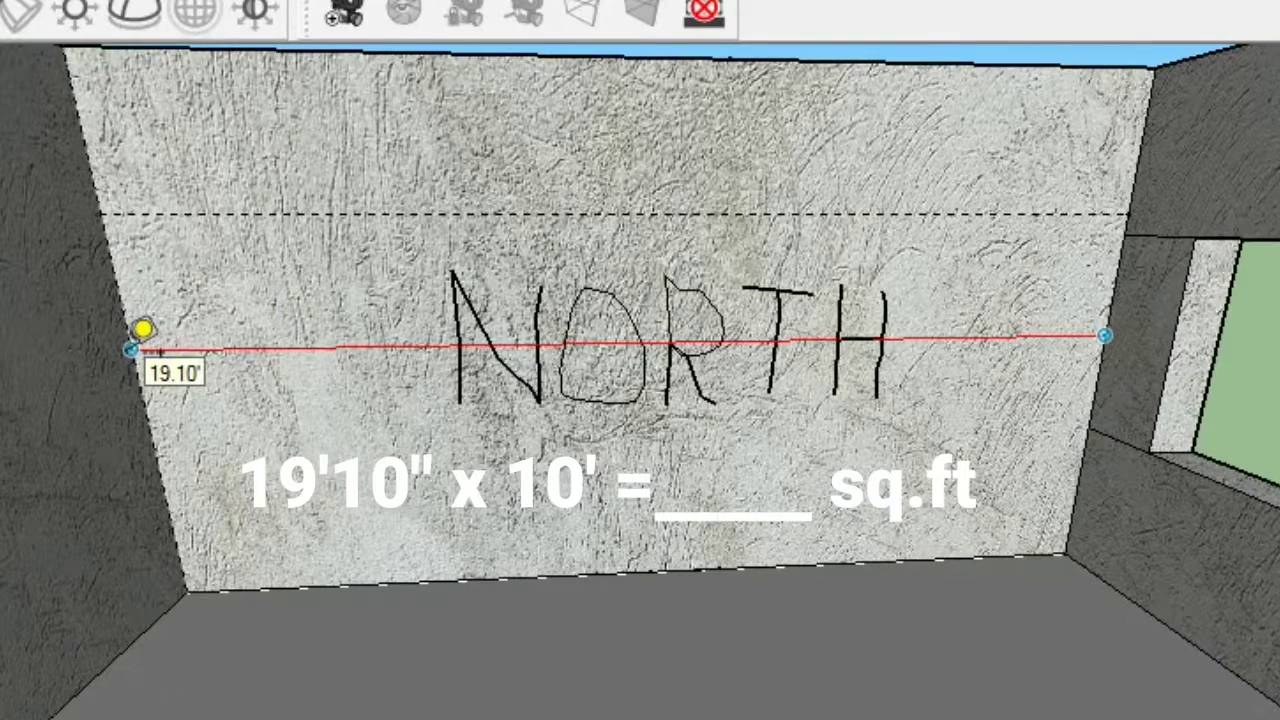
click(131, 348)
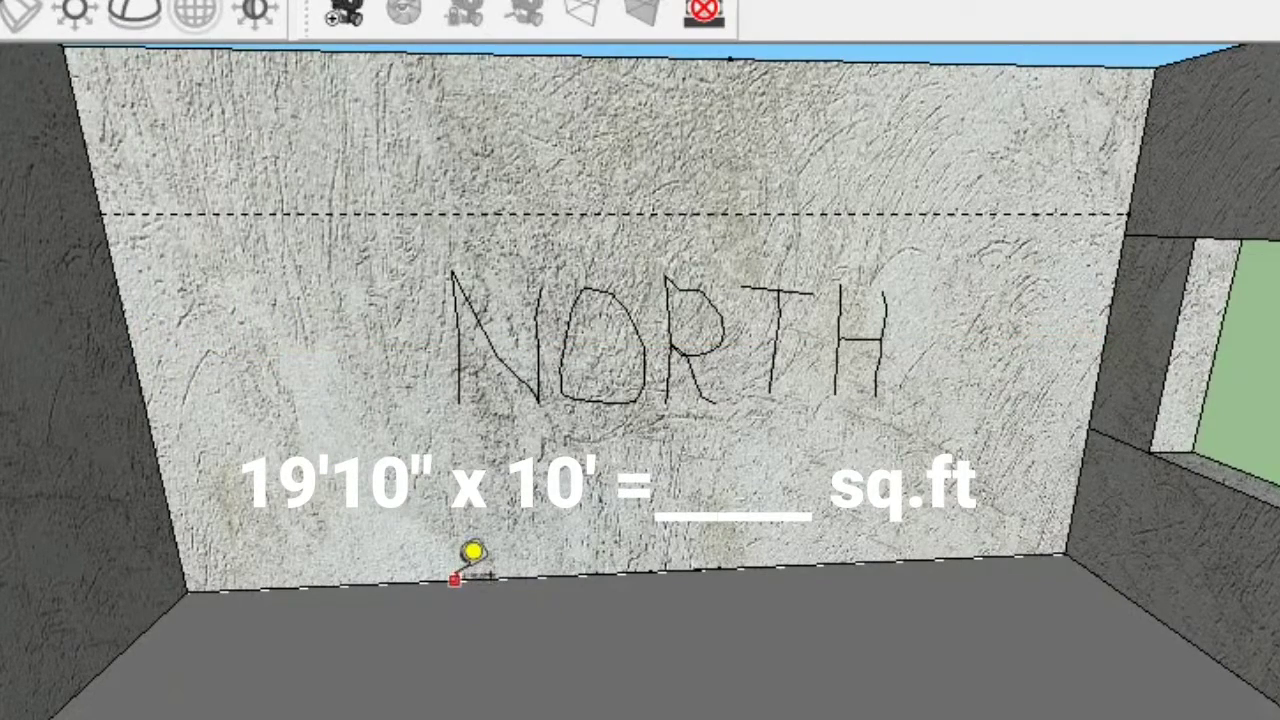
click(455, 580)
scroll(435, 330, down, 3)
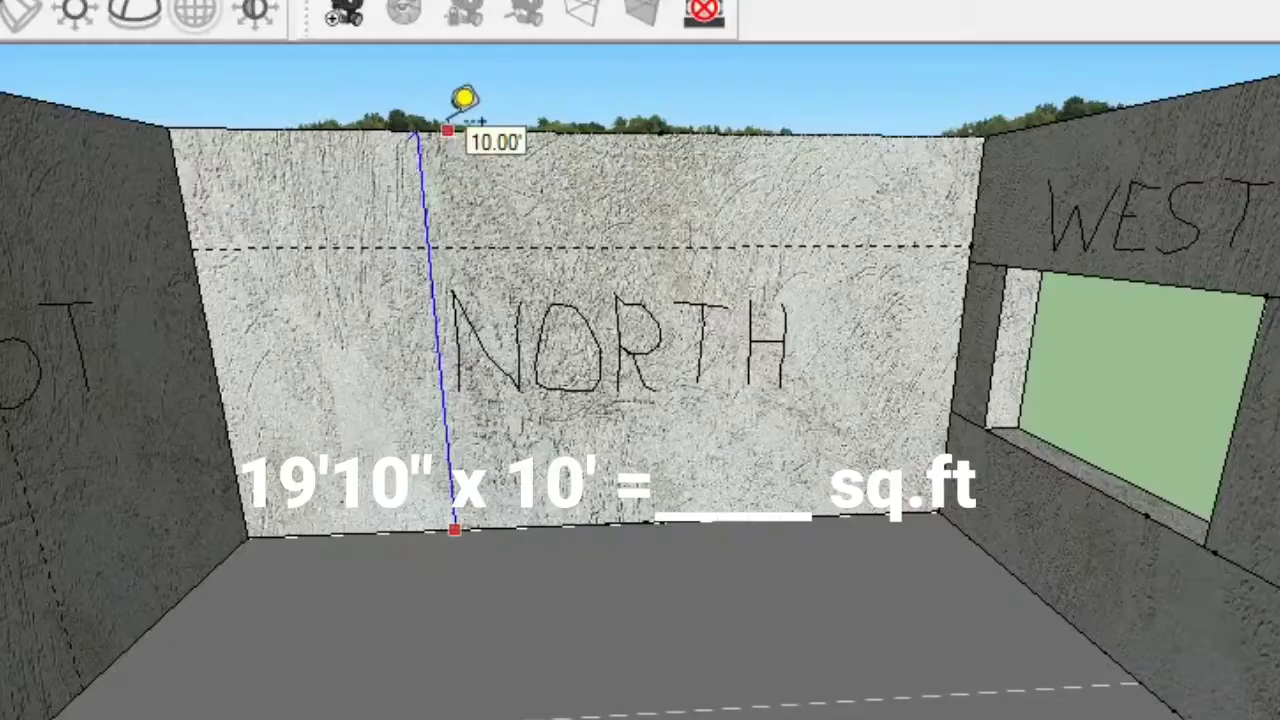
click(448, 129)
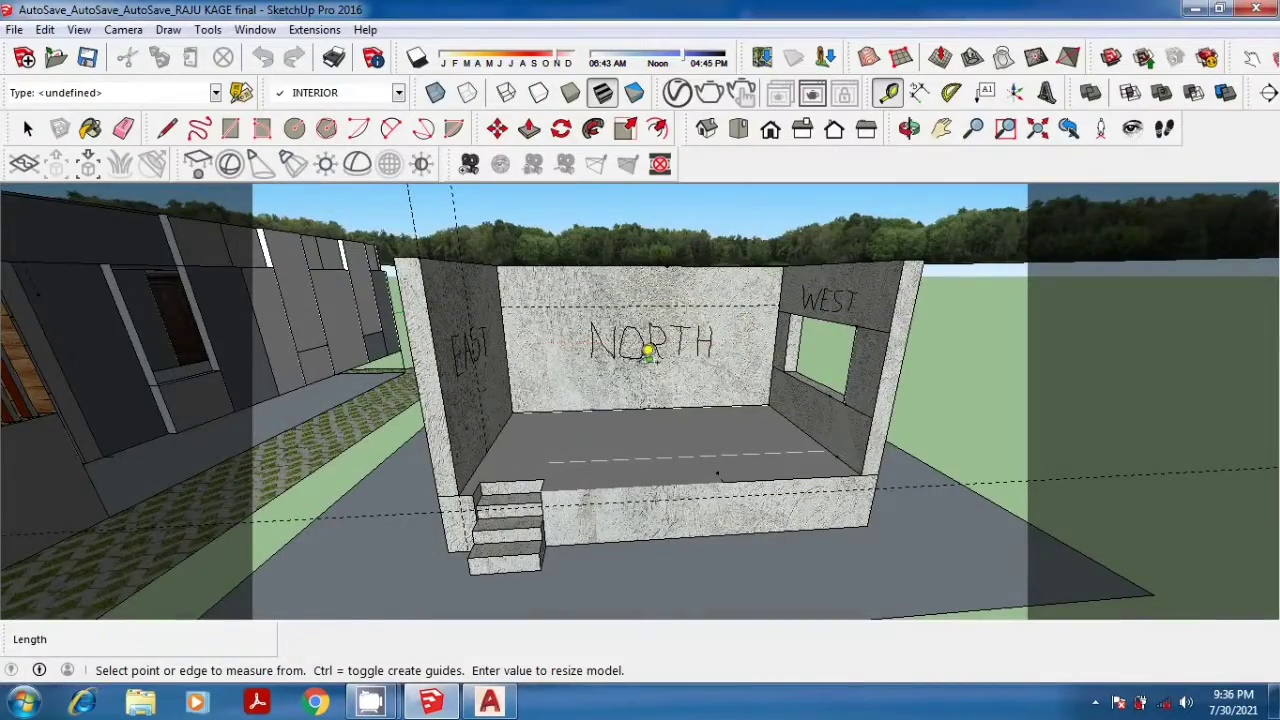
scroll(595, 340, up, 4)
Step: Measure the EAST wall at 11'10" long and 10.00' high
middle_drag(800, 400, 749, 443)
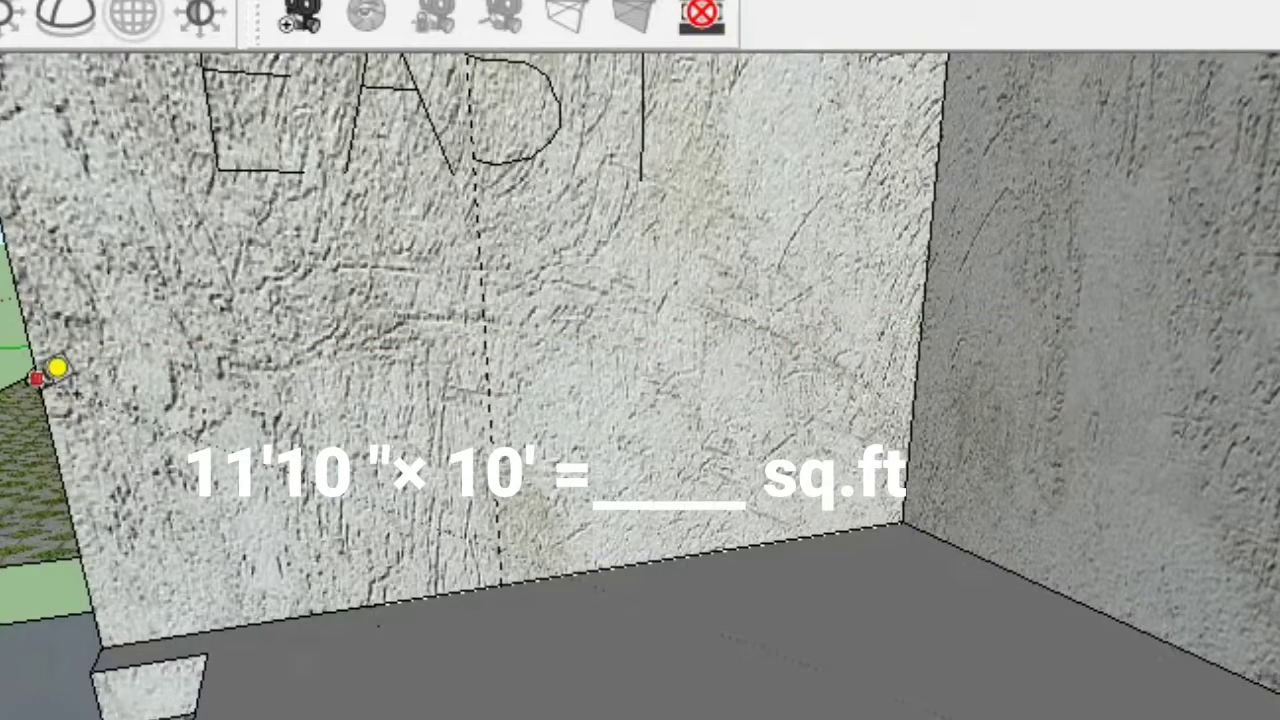
click(36, 378)
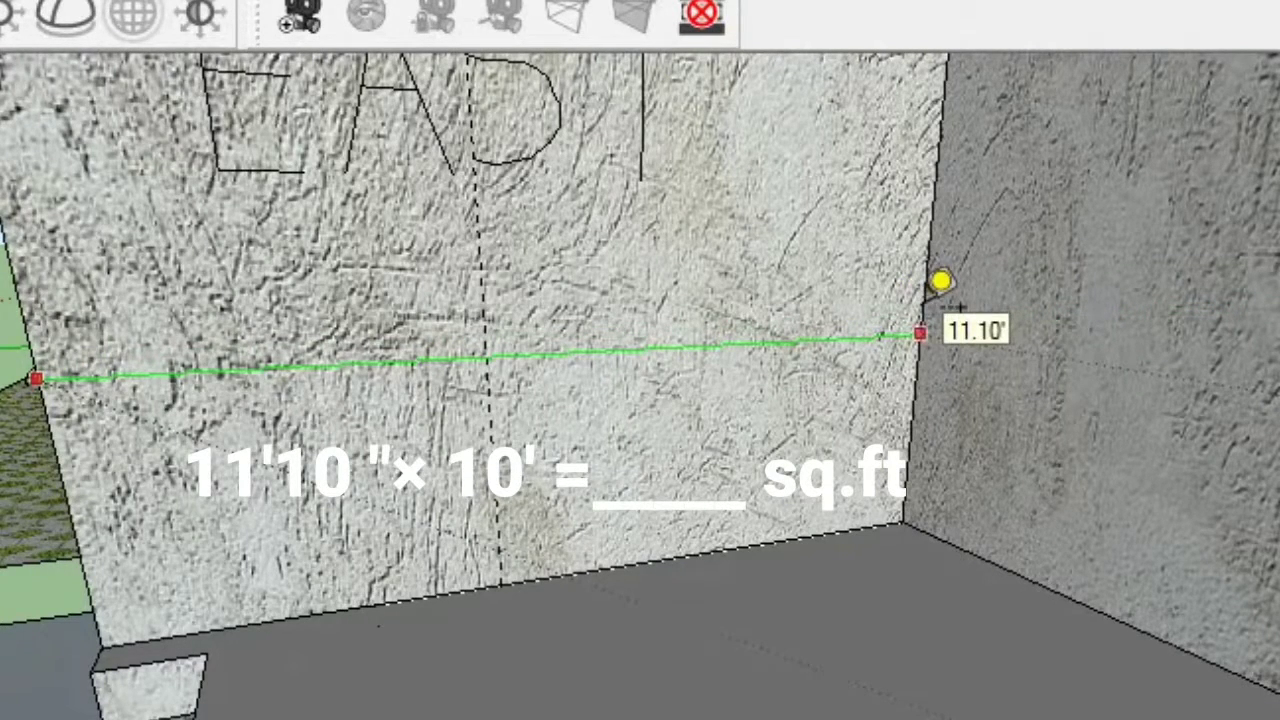
click(920, 333)
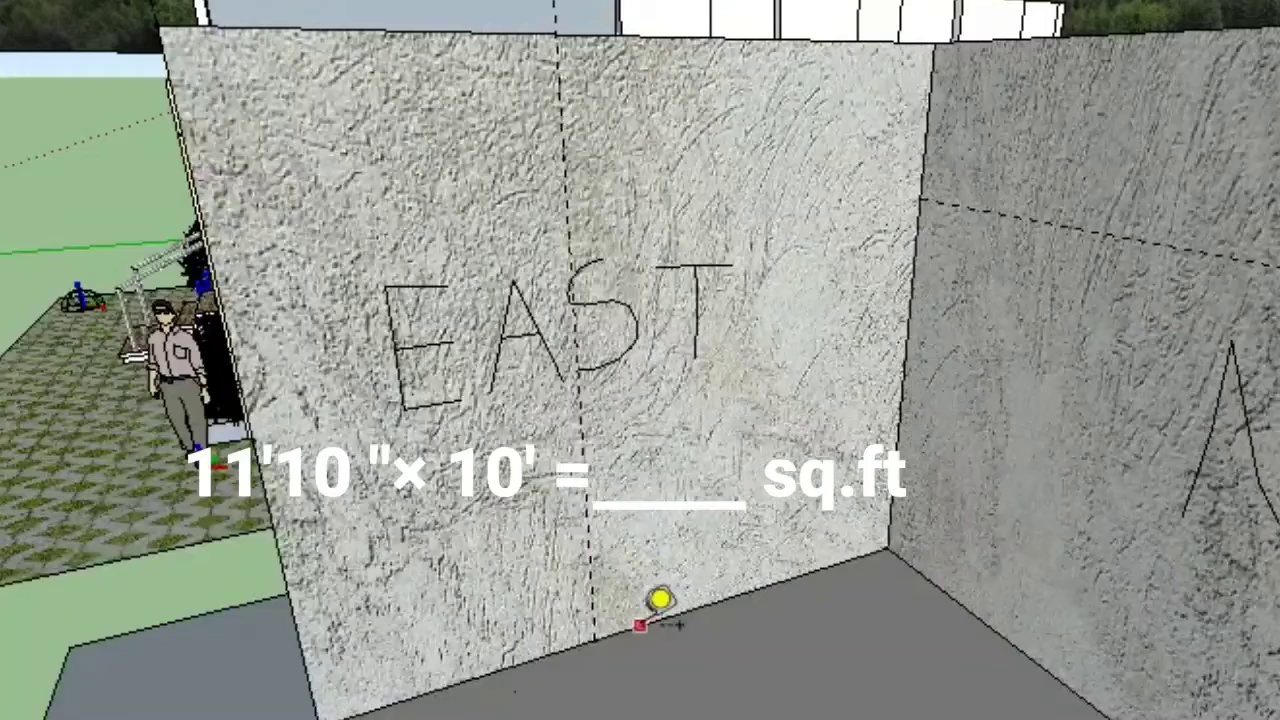
click(640, 625)
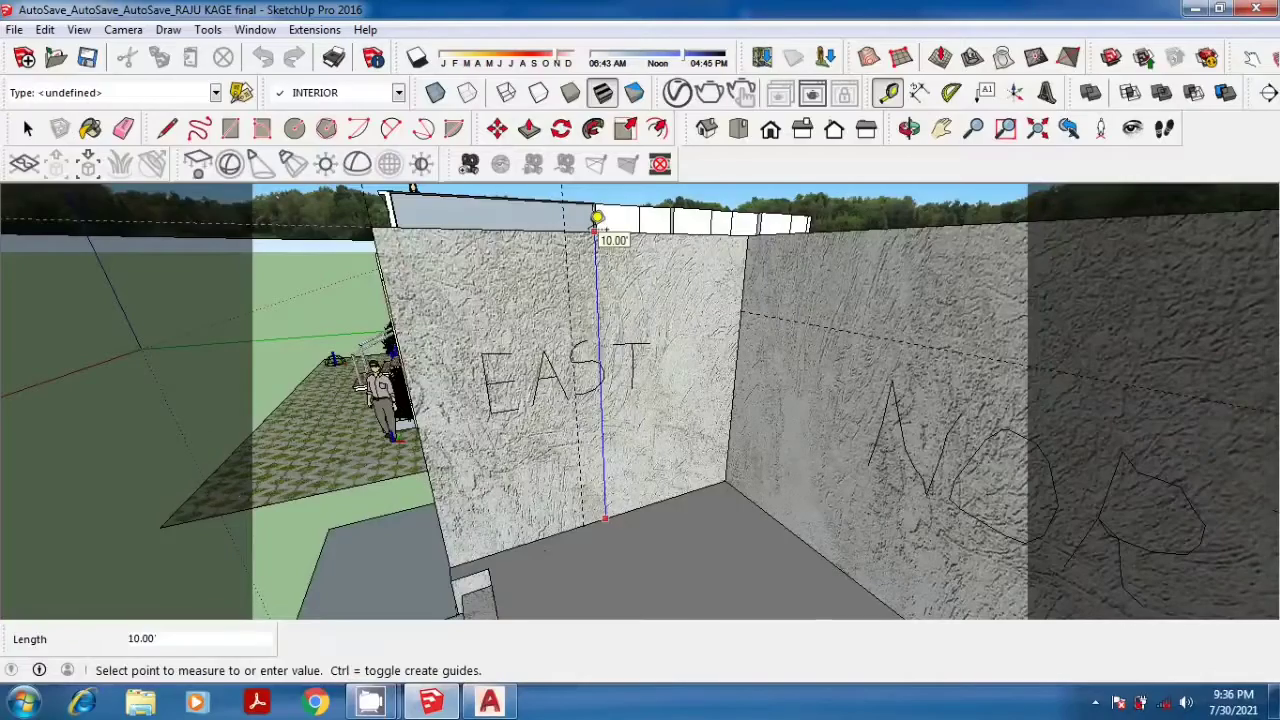
click(617, 34)
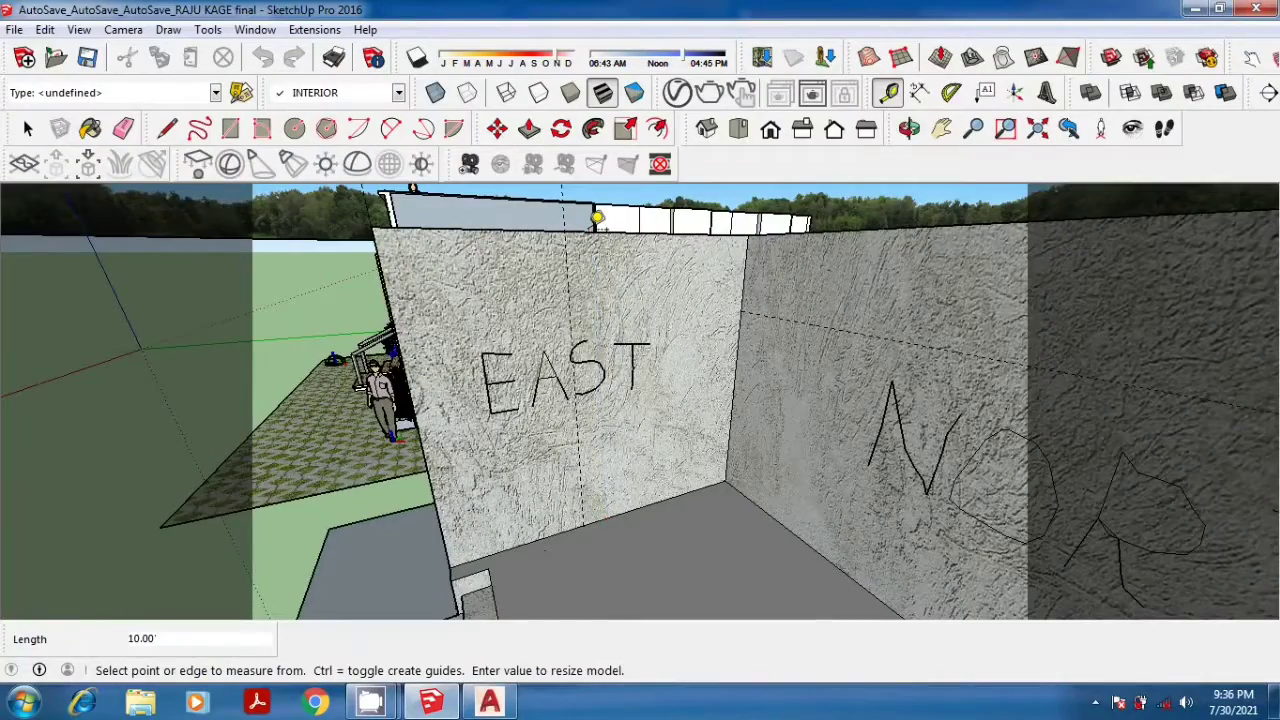
scroll(925, 375, down, 2)
scroll(933, 367, down, 2)
scroll(809, 386, down, 2)
scroll(774, 411, down, 2)
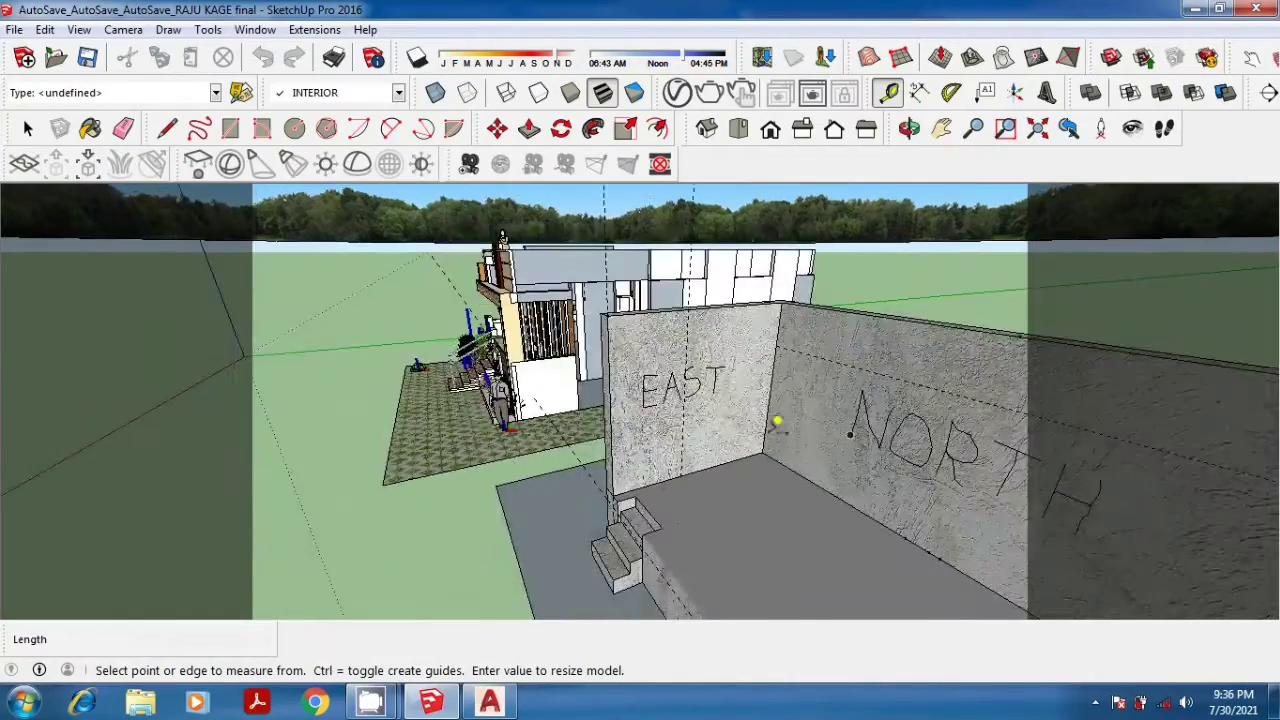
middle_drag(774, 411, 915, 412)
Step: Measure the WEST wall's outer face at 12' wide and 13' high
scroll(915, 412, down, 2)
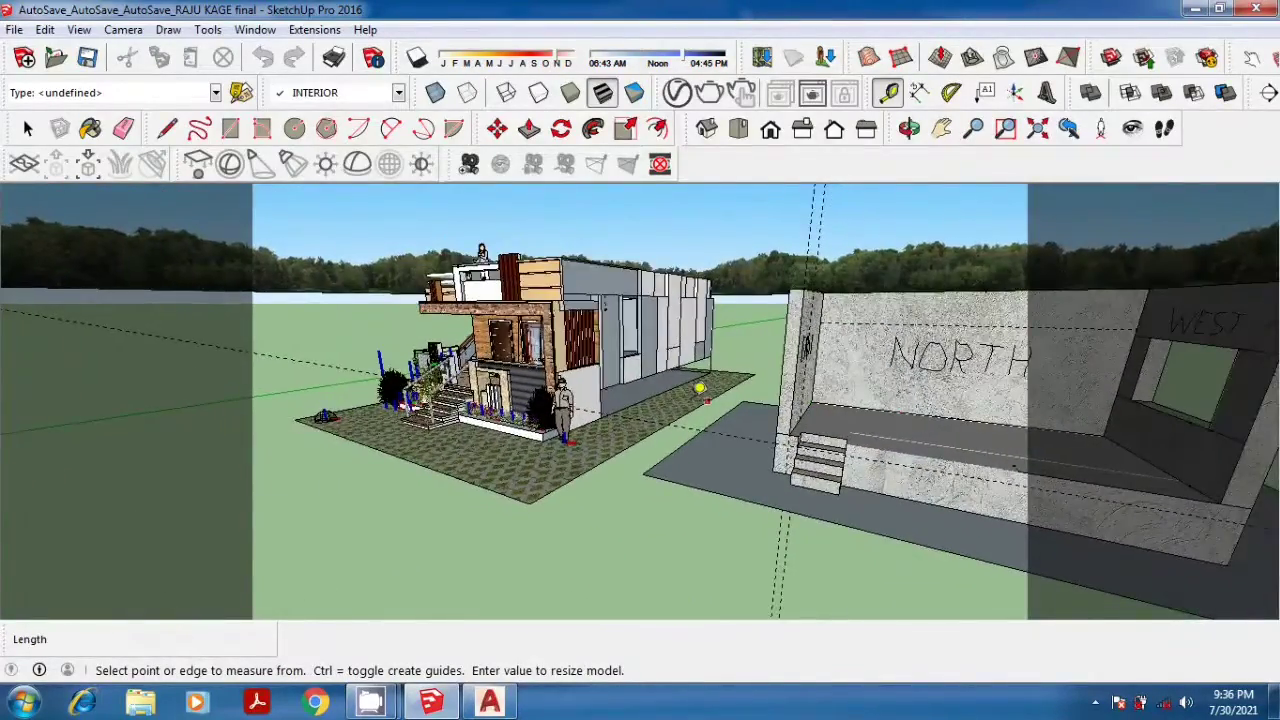
scroll(890, 395, down, 2)
scroll(847, 362, down, 2)
scroll(847, 362, up, 1)
scroll(827, 403, up, 2)
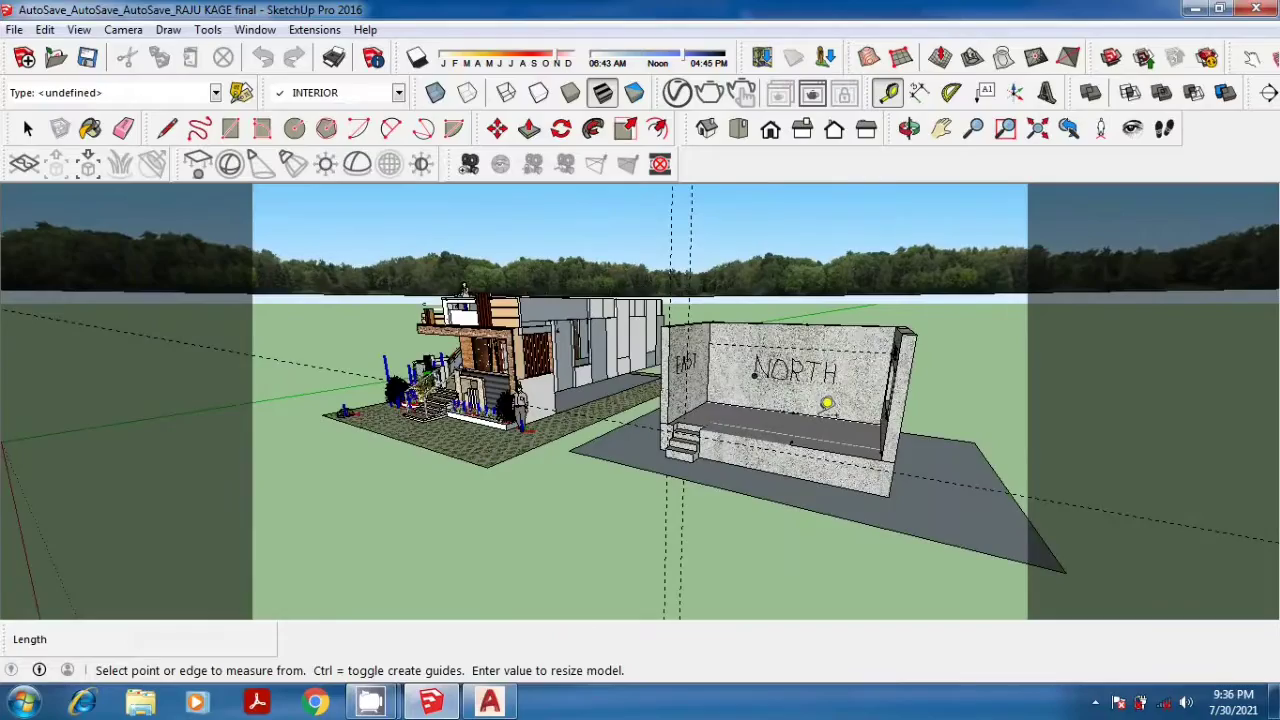
scroll(787, 421, up, 2)
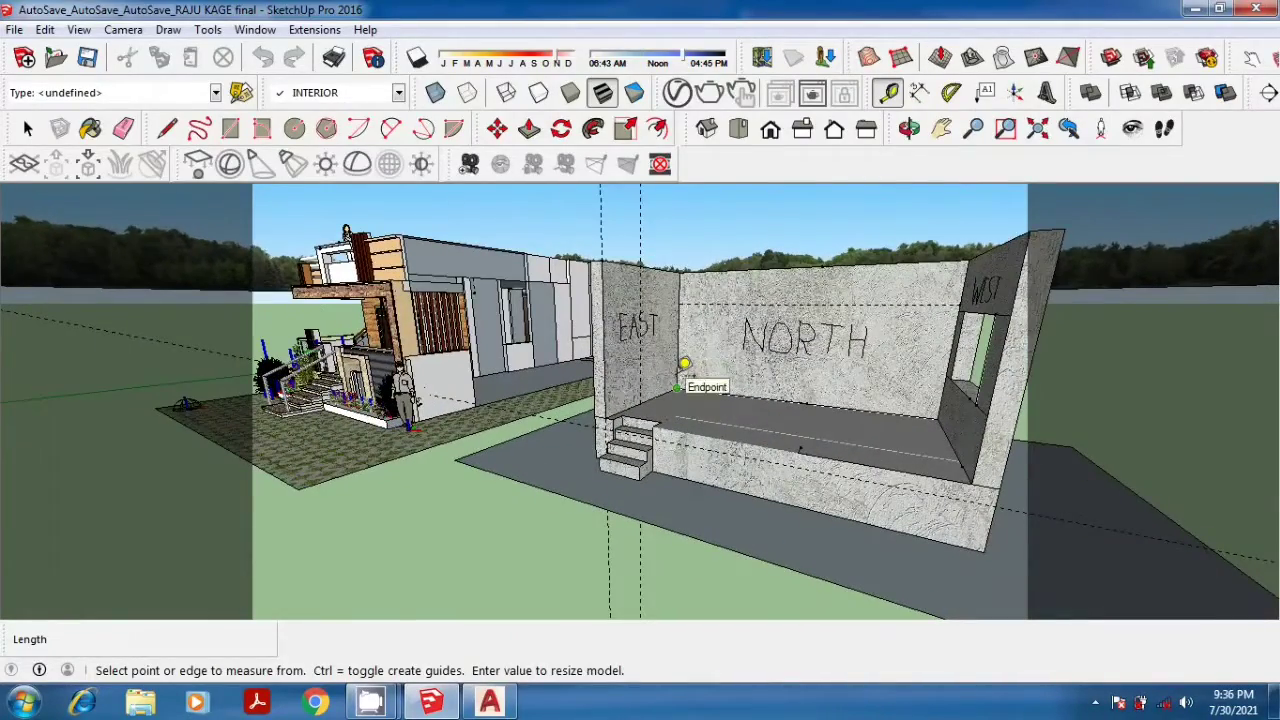
middle_drag(684, 364, 555, 390)
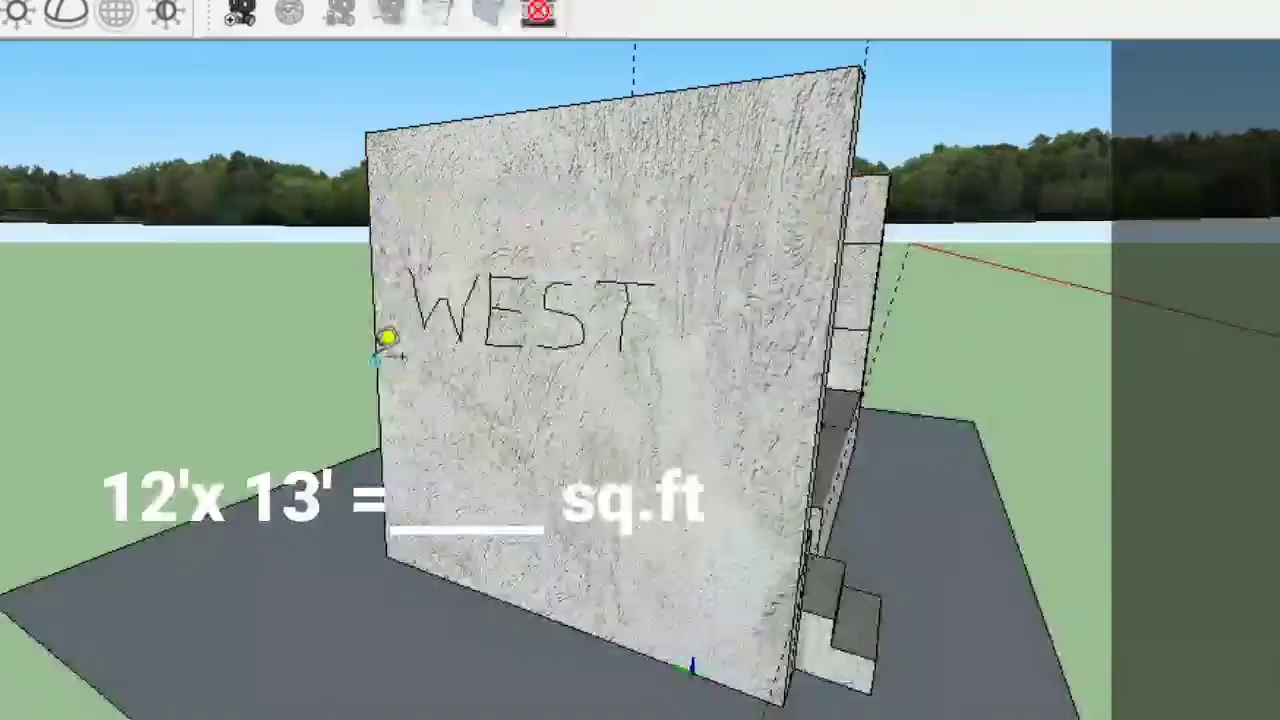
click(555, 390)
click(834, 366)
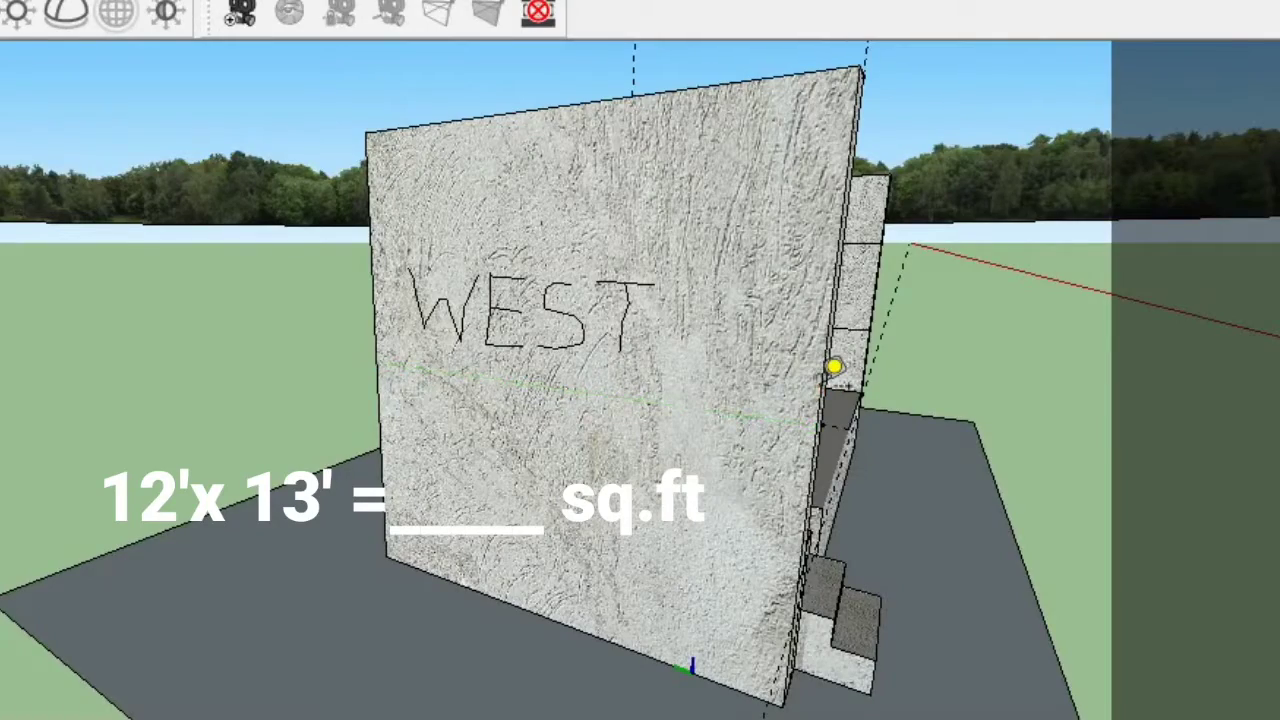
scroll(540, 625, up, 2)
scroll(580, 595, up, 2)
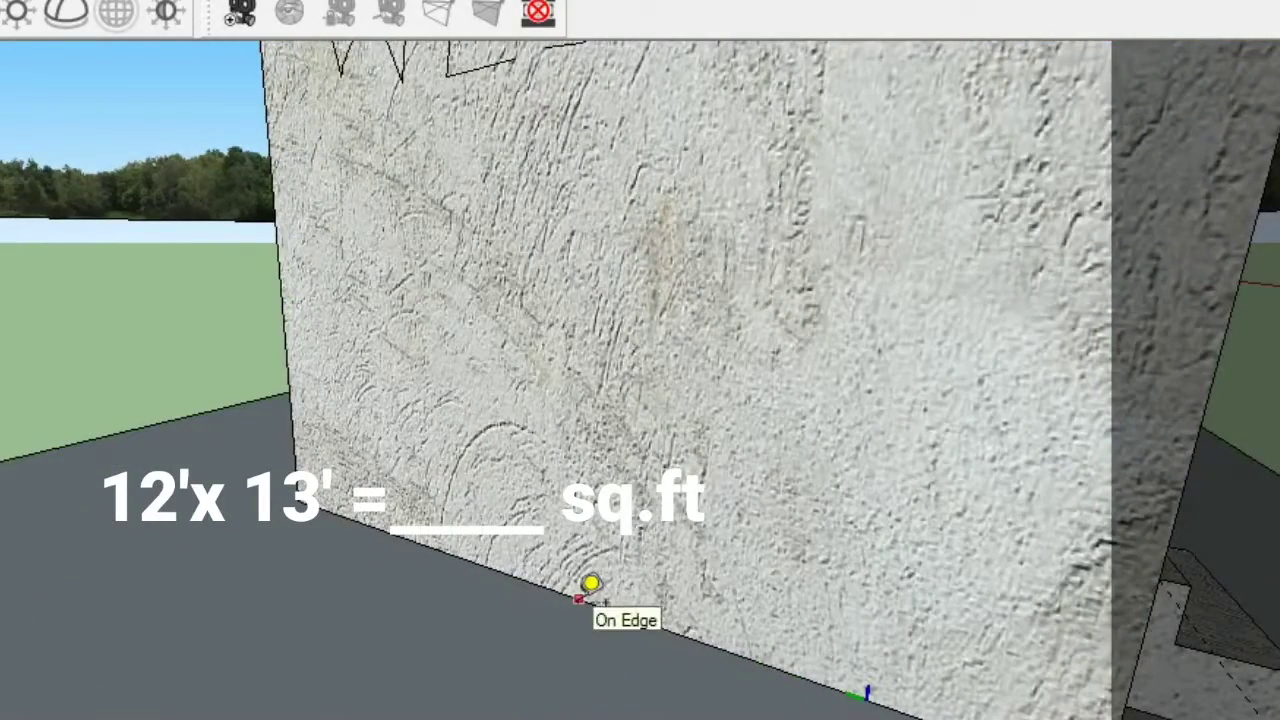
scroll(575, 550, down, 1)
scroll(555, 570, down, 3)
scroll(551, 540, down, 1)
click(555, 590)
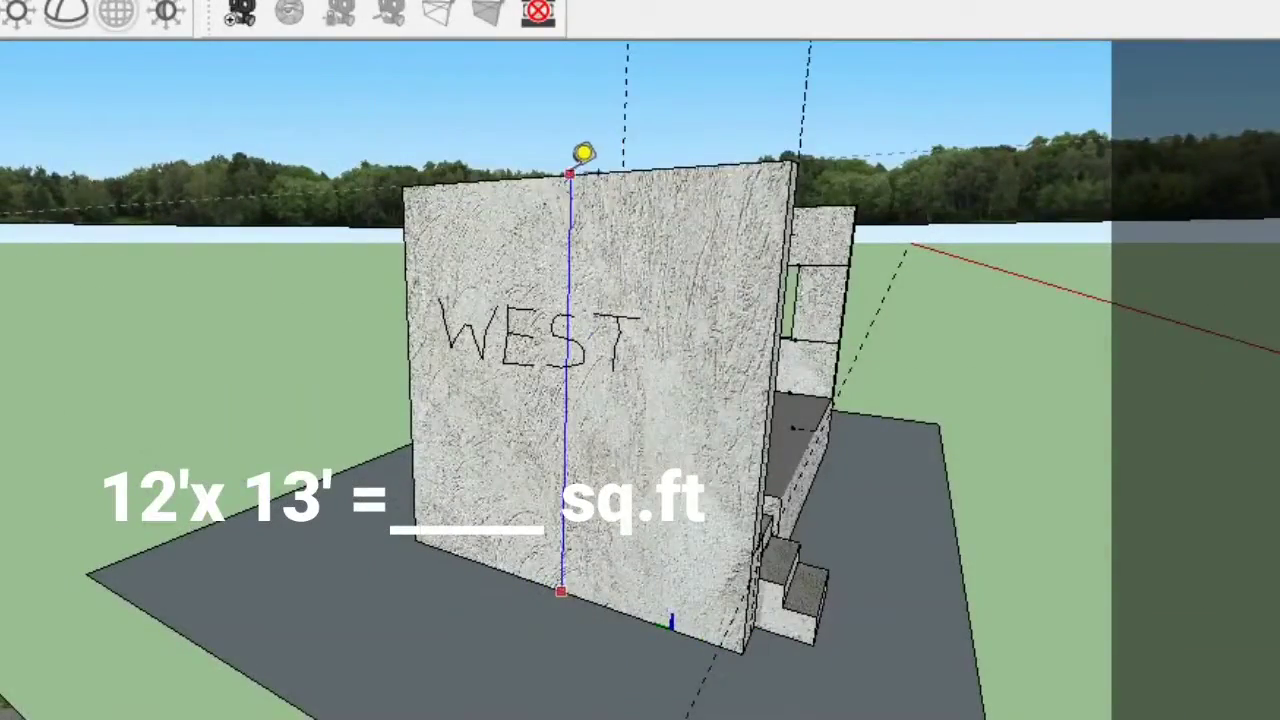
click(689, 258)
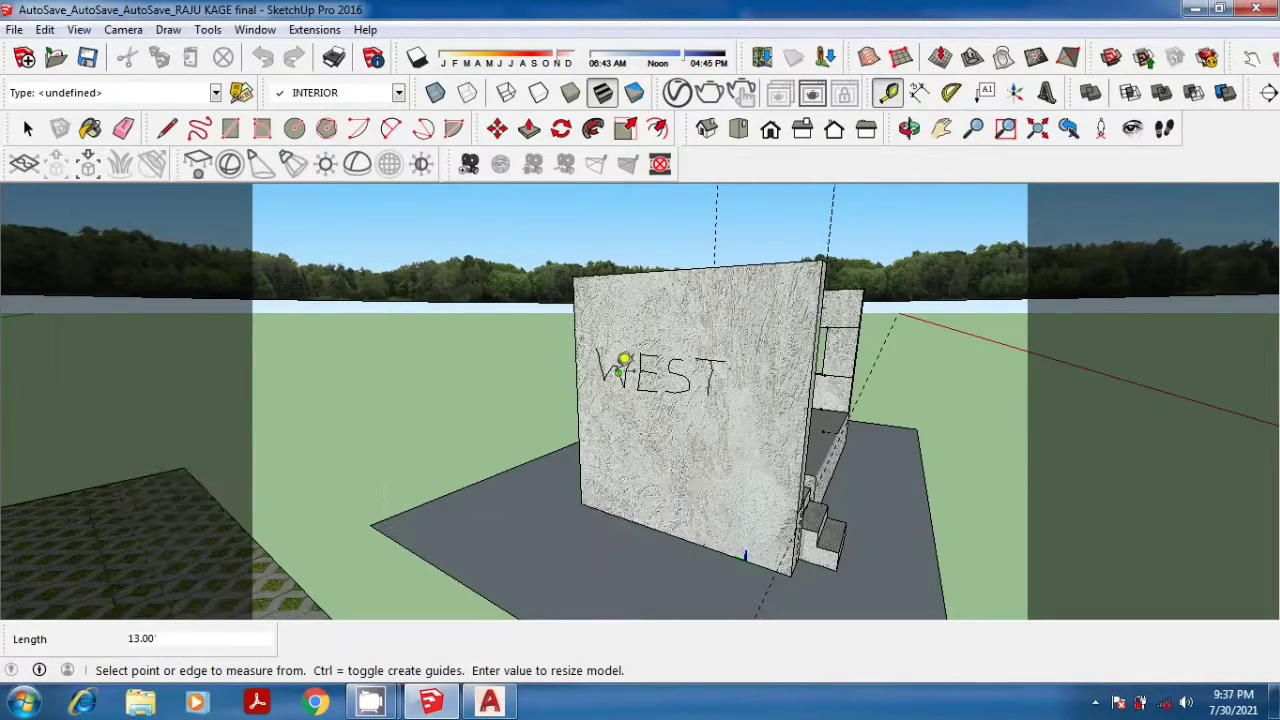
Step: Measure the SOUTH wall at 20.90' long and 13.00' high
middle_drag(689, 258, 960, 377)
scroll(586, 366, up, 3)
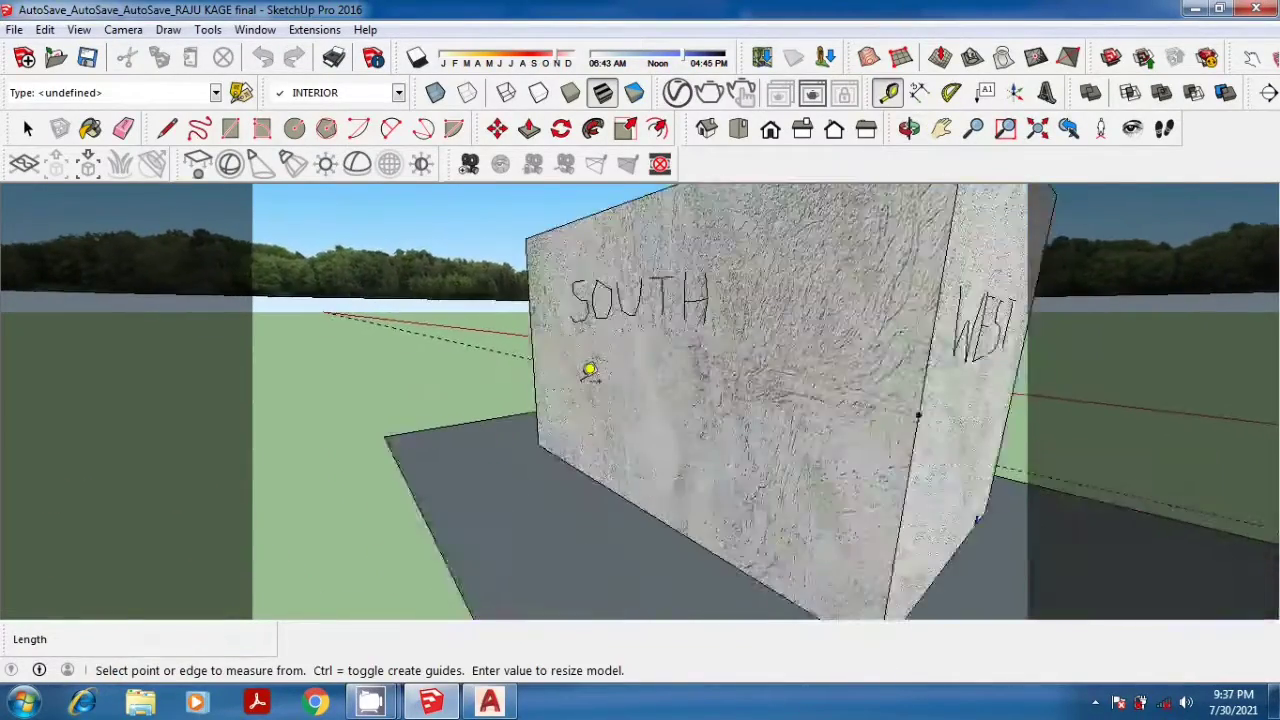
middle_drag(586, 366, 751, 397)
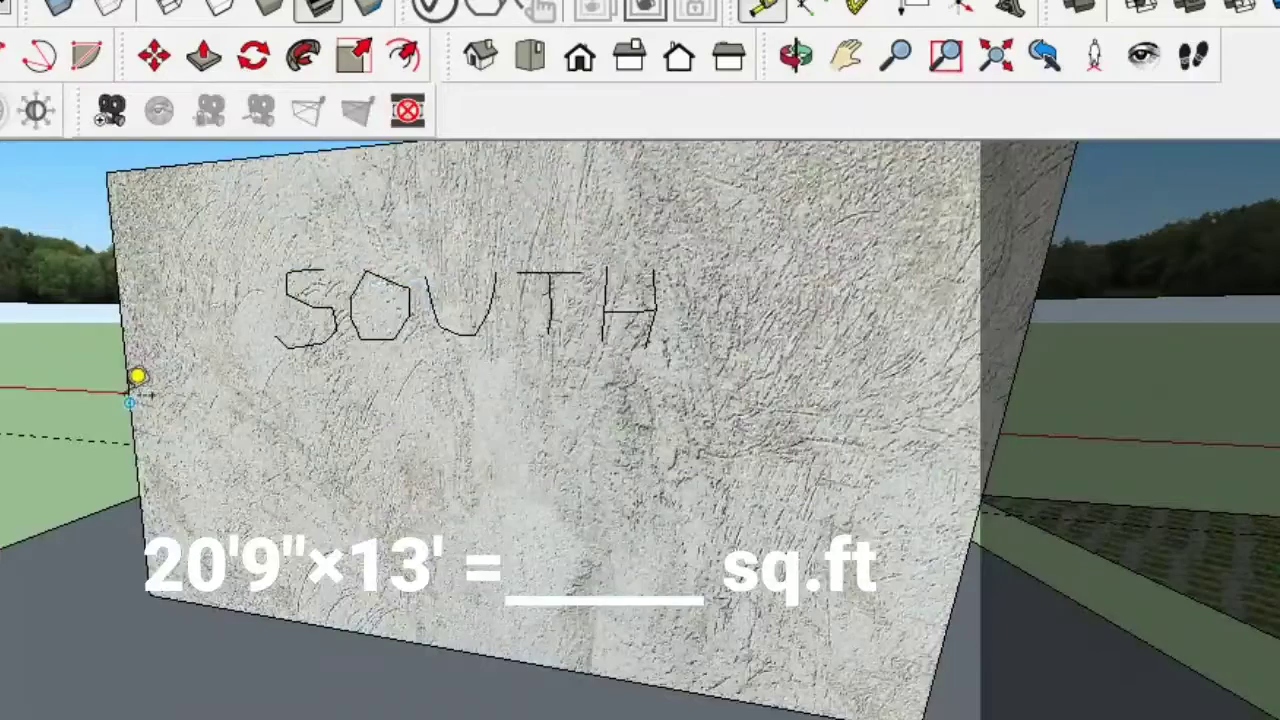
click(482, 352)
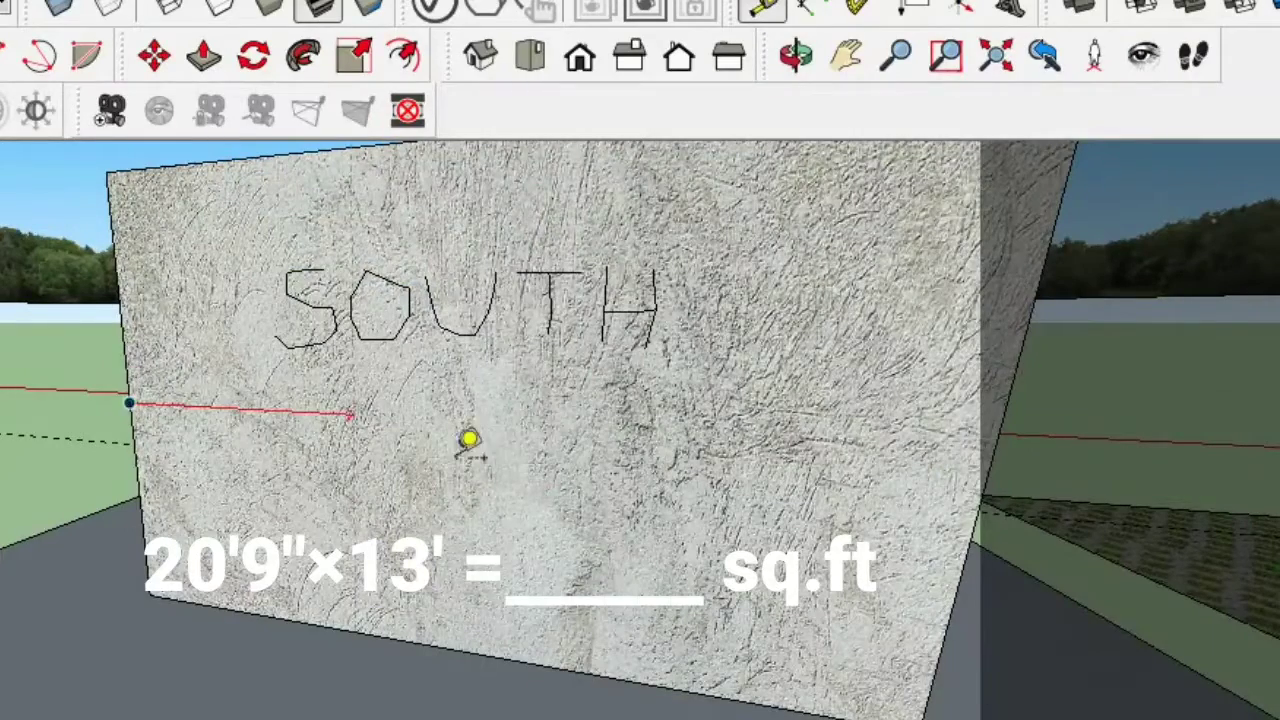
click(995, 448)
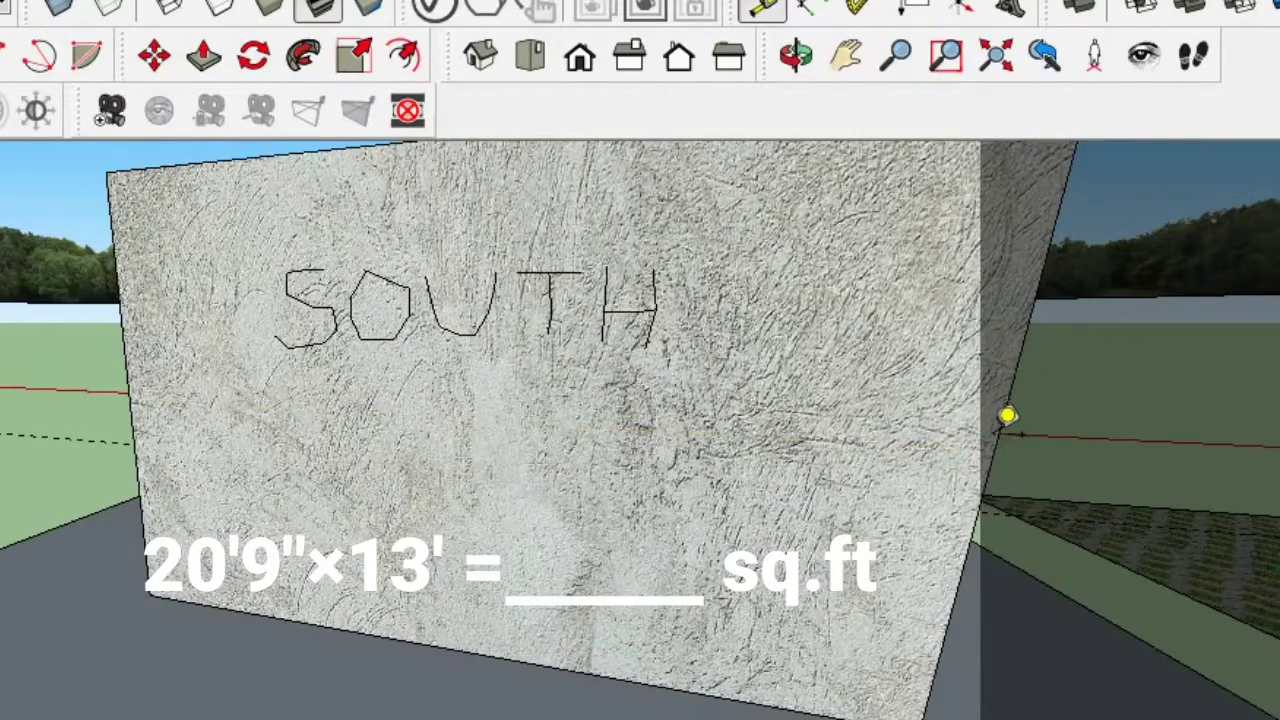
click(457, 650)
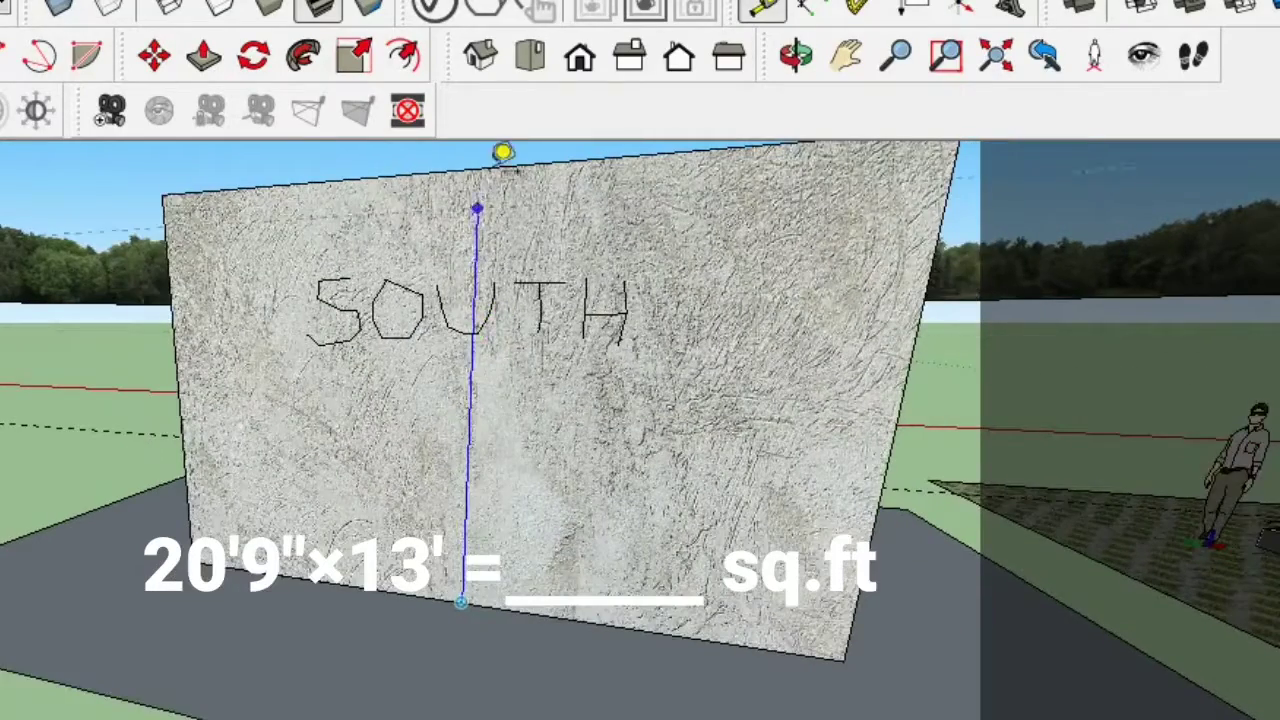
click(480, 168)
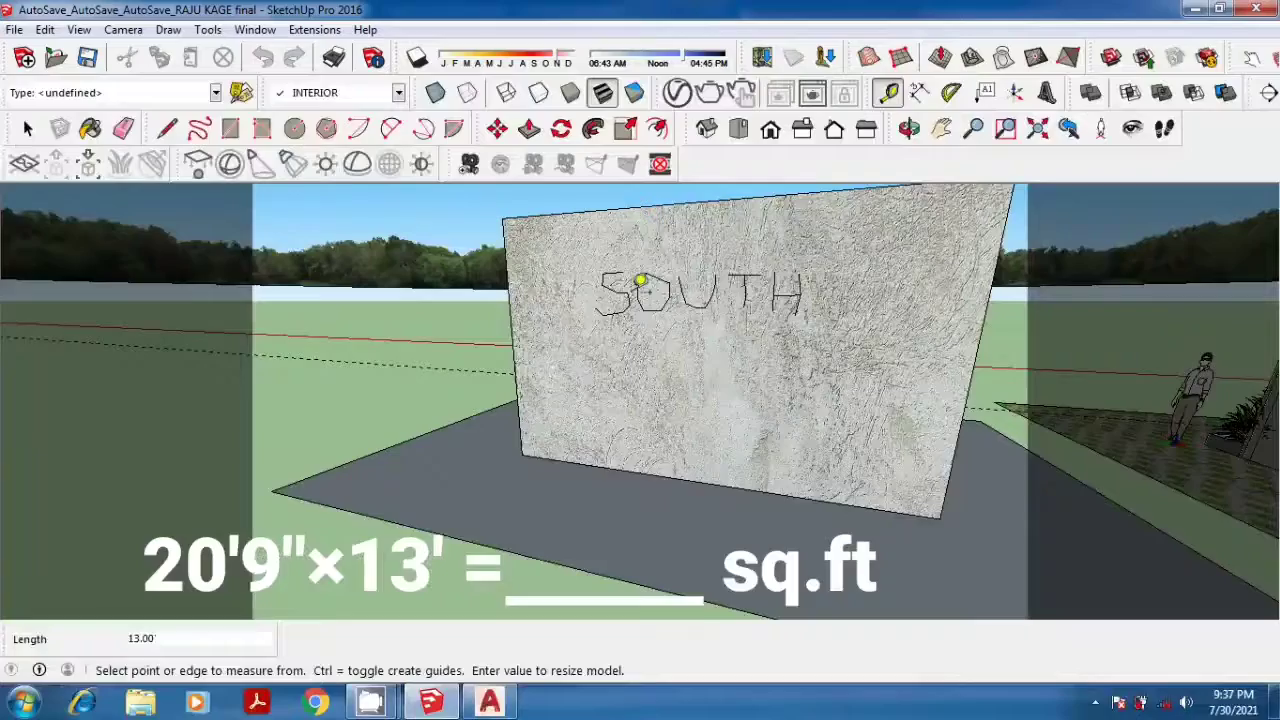
mouse_move(560, 300)
middle_down()
mouse_move(851, 308)
mouse_move(668, 362)
middle_up()
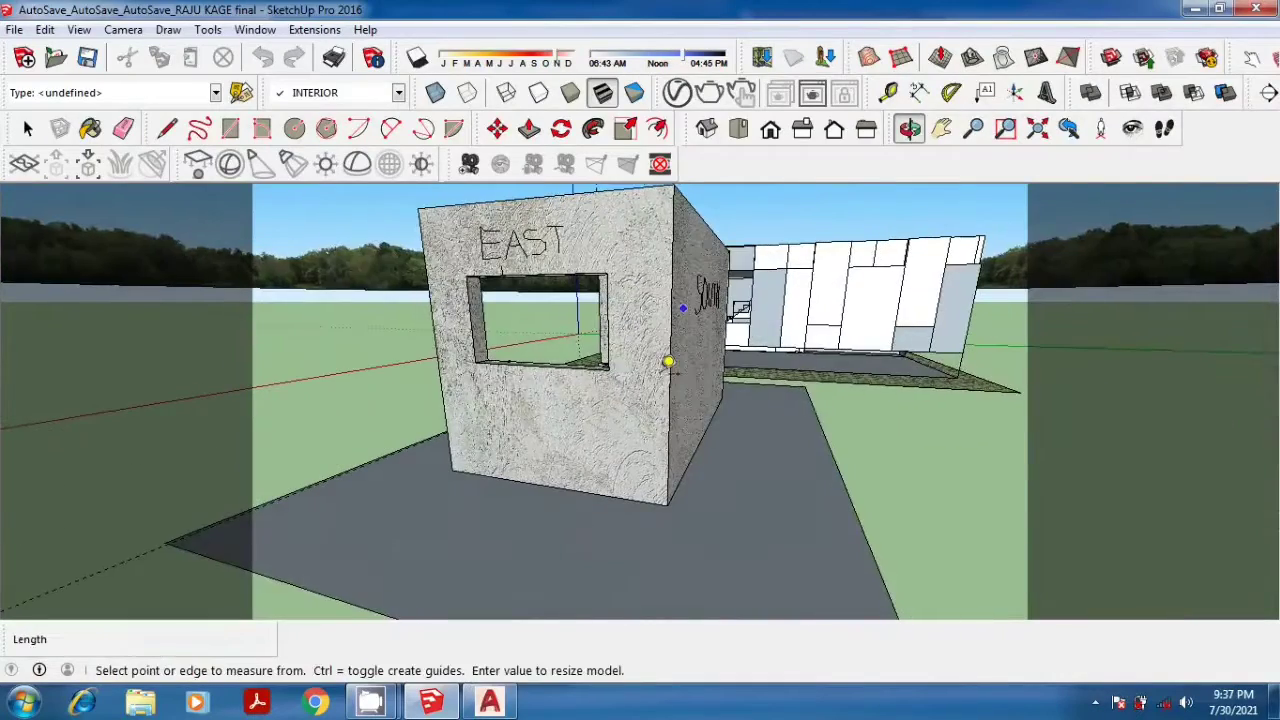
Step: Tape-measure the EAST wall at 12' wide by 13' high
middle_drag(456, 395, 459, 371)
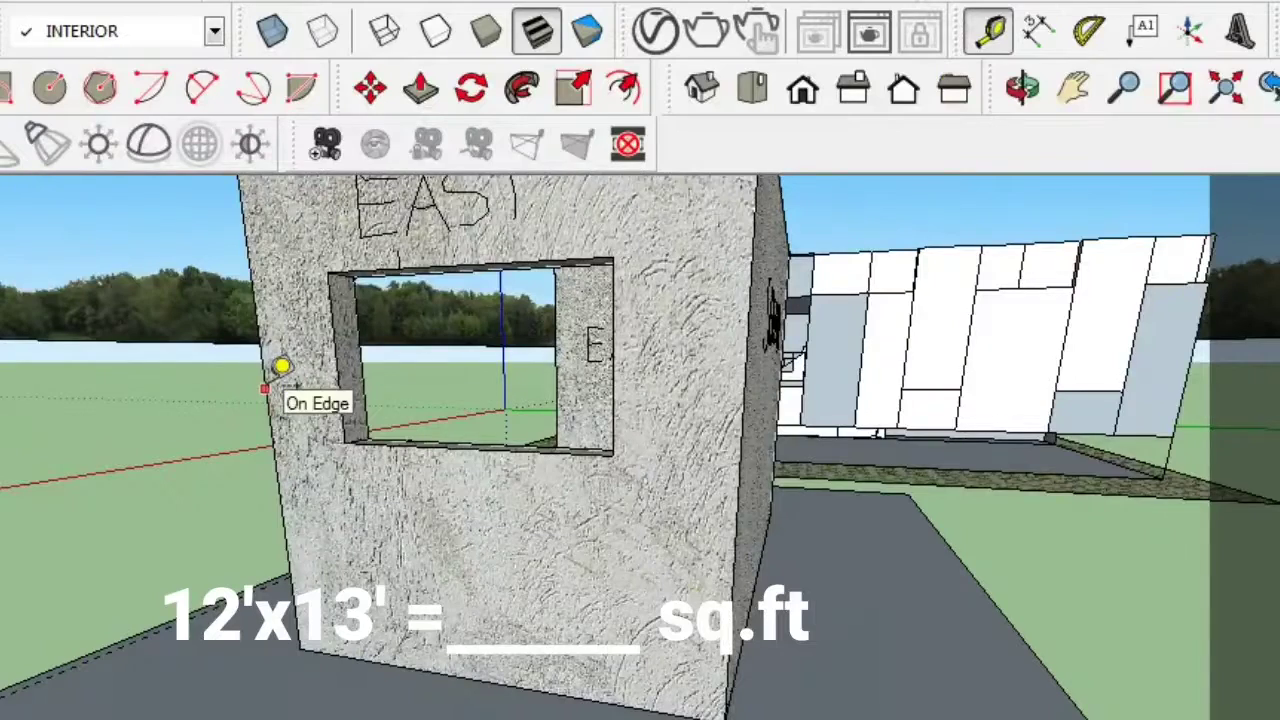
click(432, 315)
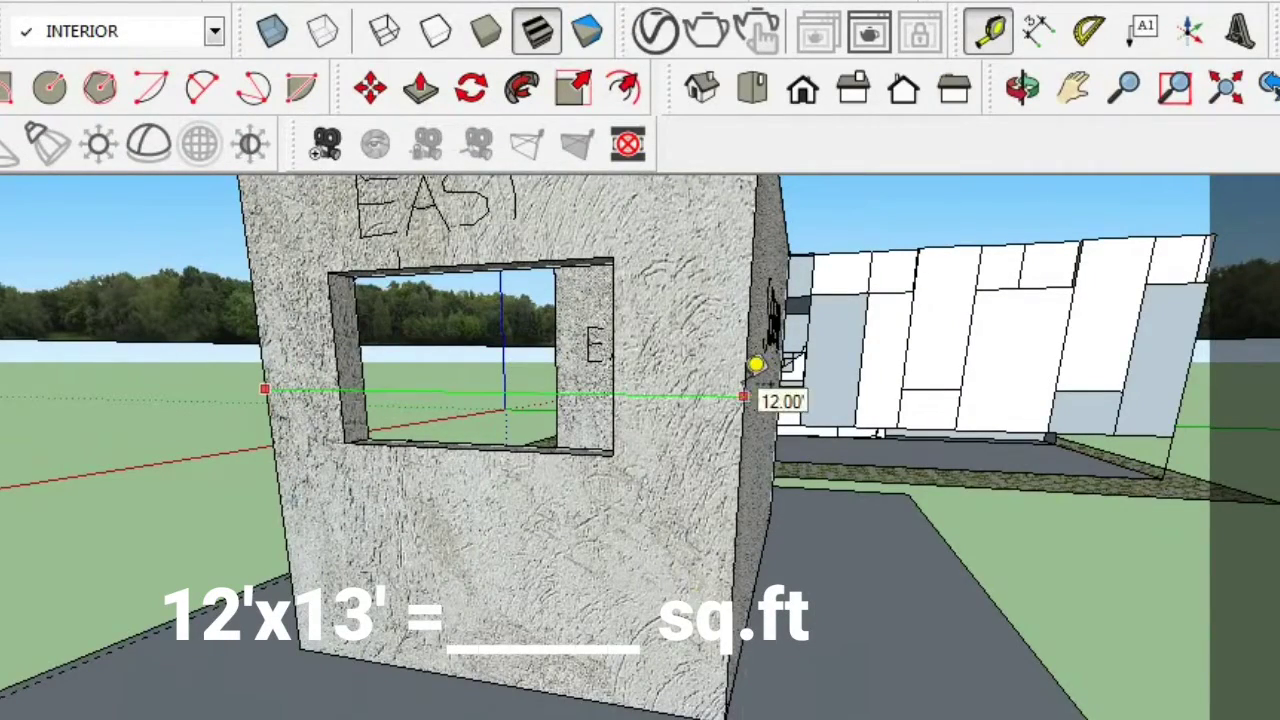
click(750, 370)
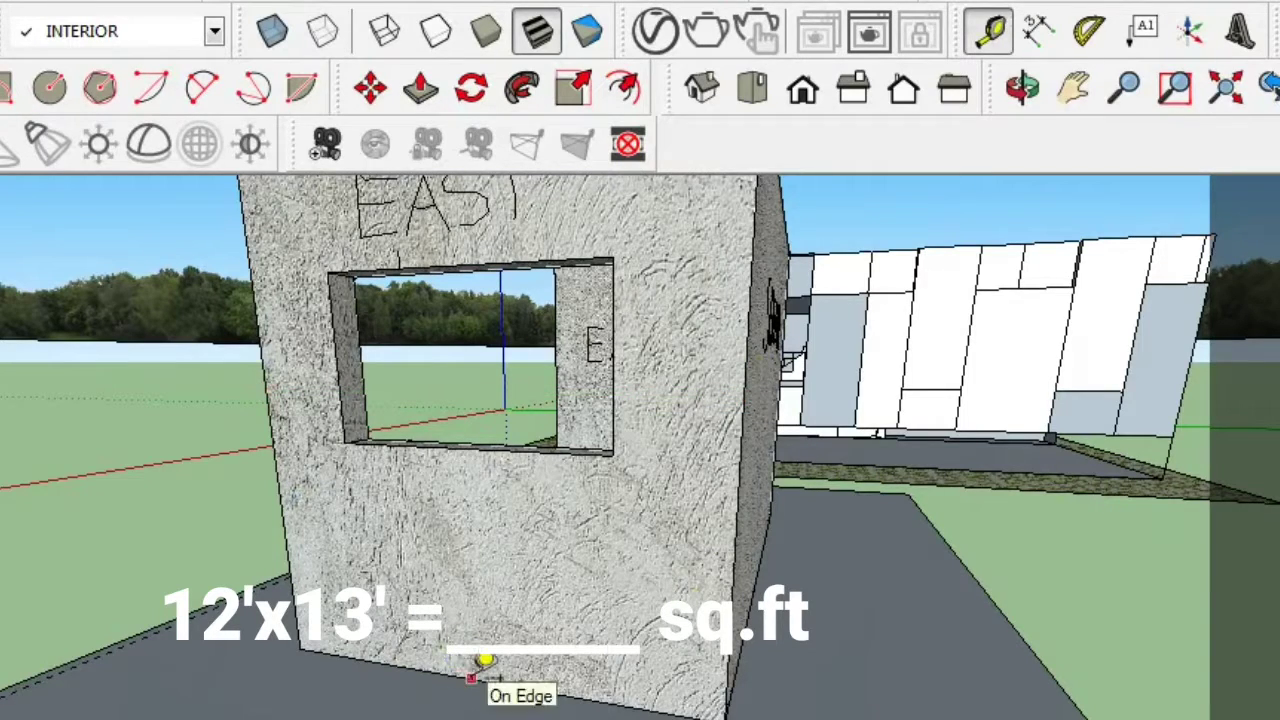
click(474, 665)
middle_drag(566, 506, 537, 571)
scroll(537, 571, down, 2)
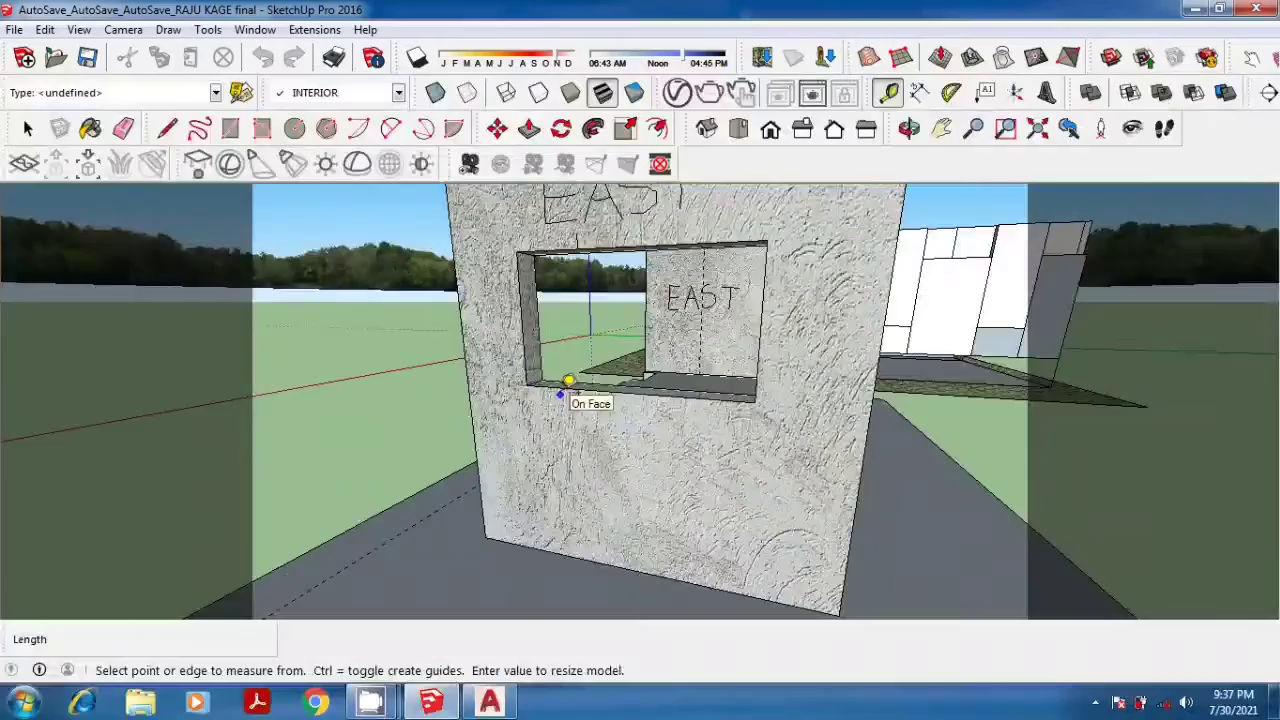
Step: Measure the EAST wall's window opening at 7' wide by 4' high
middle_drag(571, 386, 628, 466)
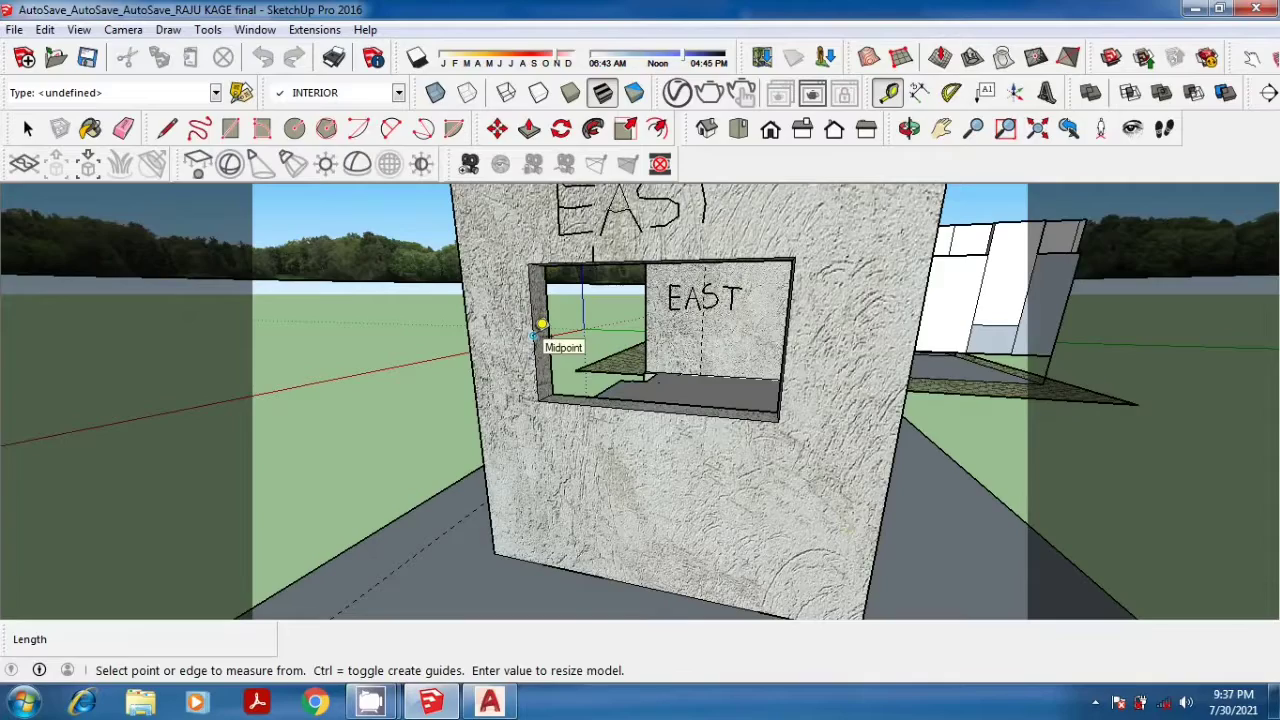
click(534, 335)
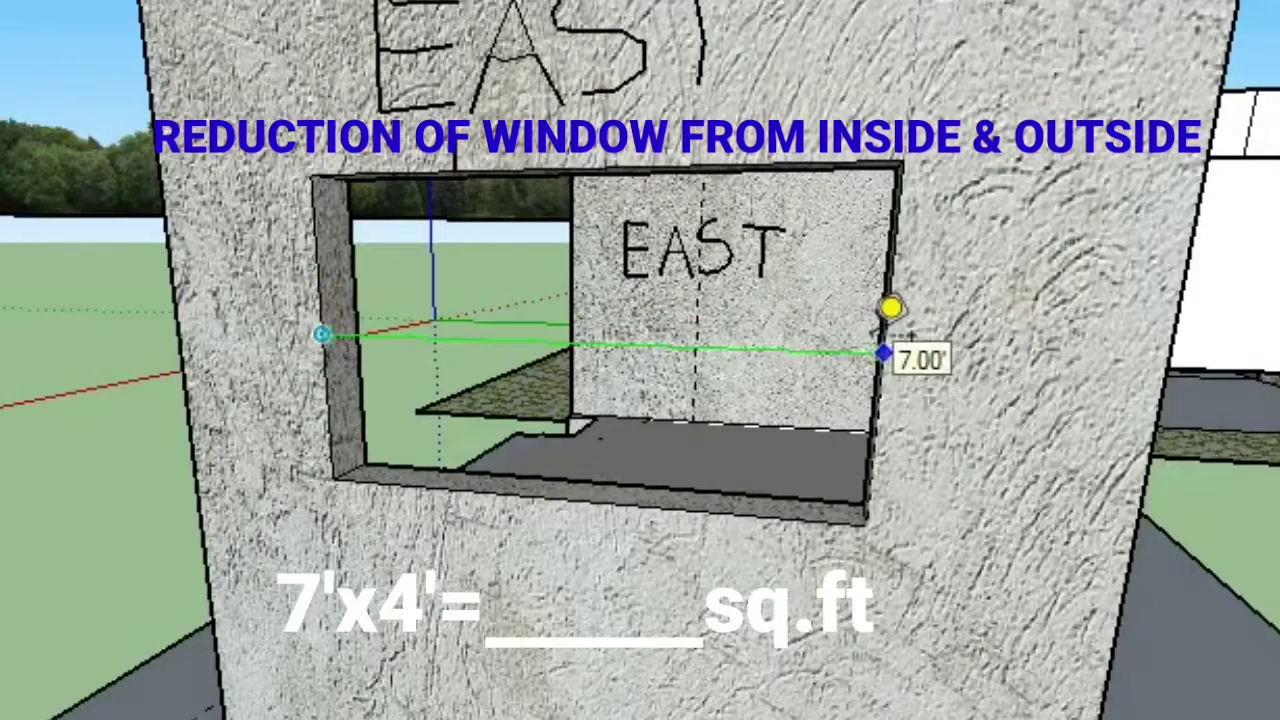
click(890, 308)
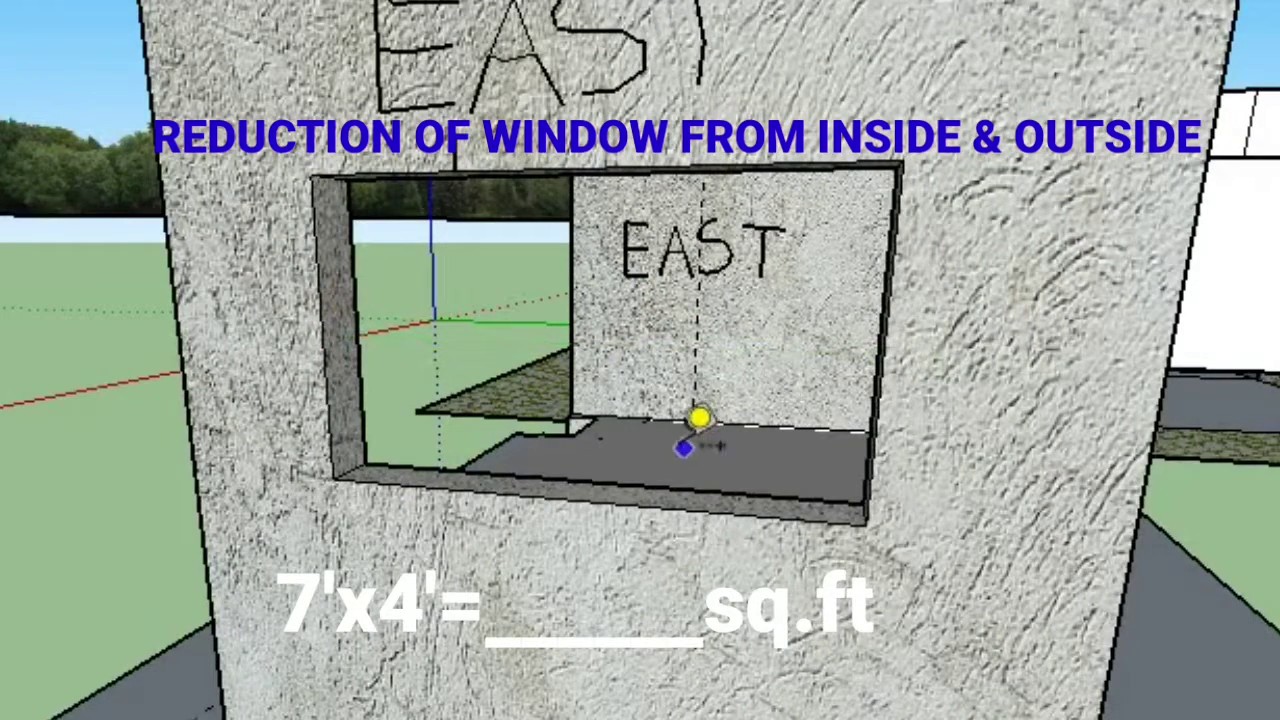
click(591, 466)
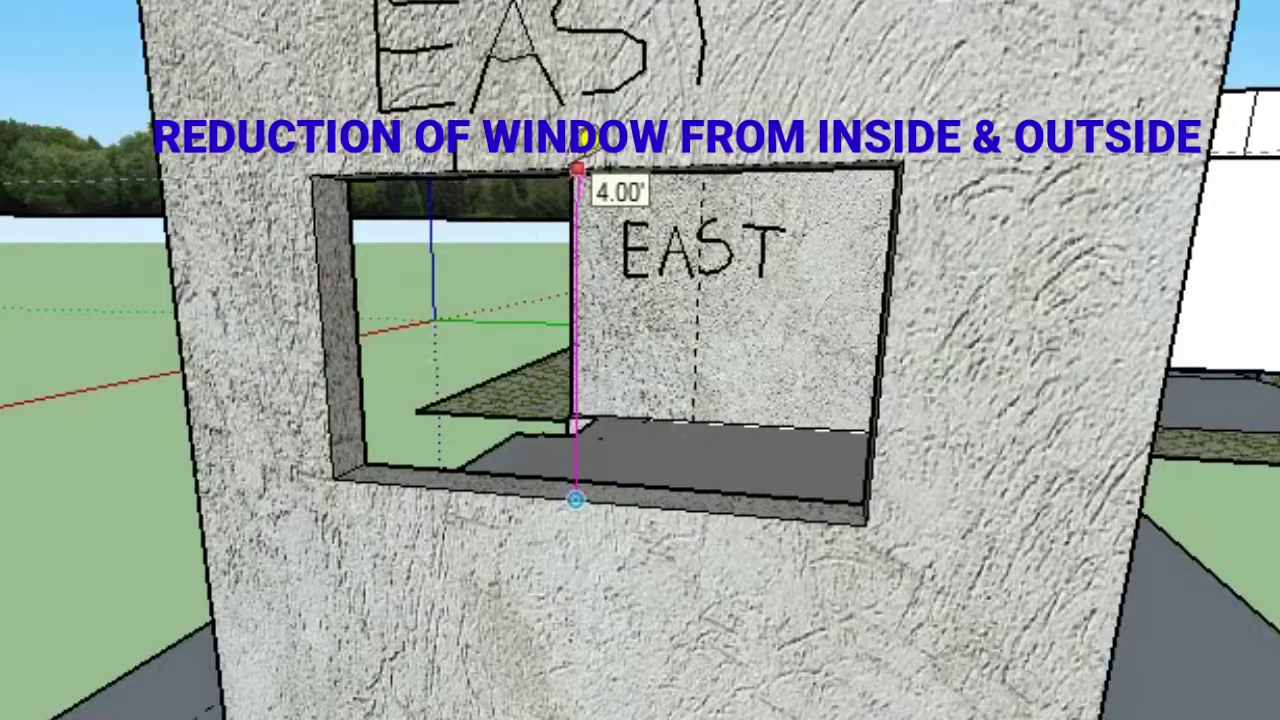
click(580, 174)
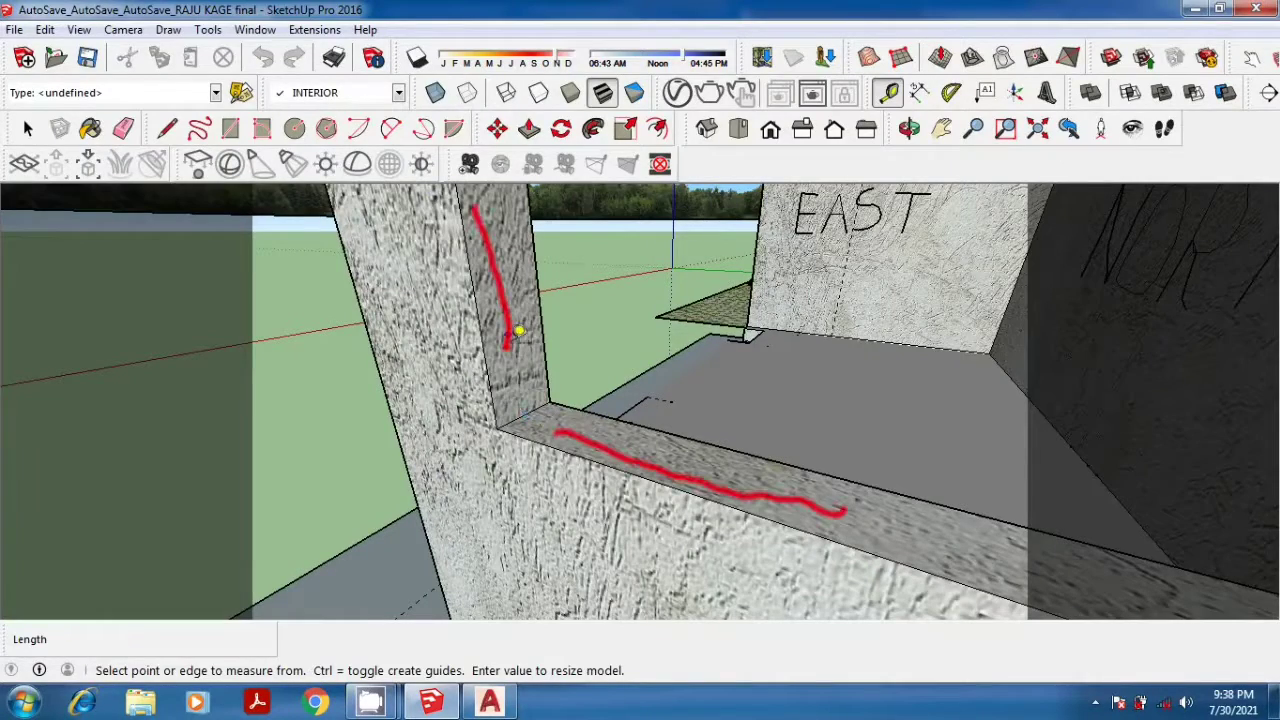
Step: Orbit and zoom around the window's side reveals, ending facing the NORTH wall
mouse_move(518, 335)
middle_down()
mouse_move(570, 457)
mouse_move(623, 471)
mouse_move(451, 380)
middle_up()
middle_drag(795, 389, 826, 374)
scroll(868, 335, up, 1)
scroll(789, 301, up, 1)
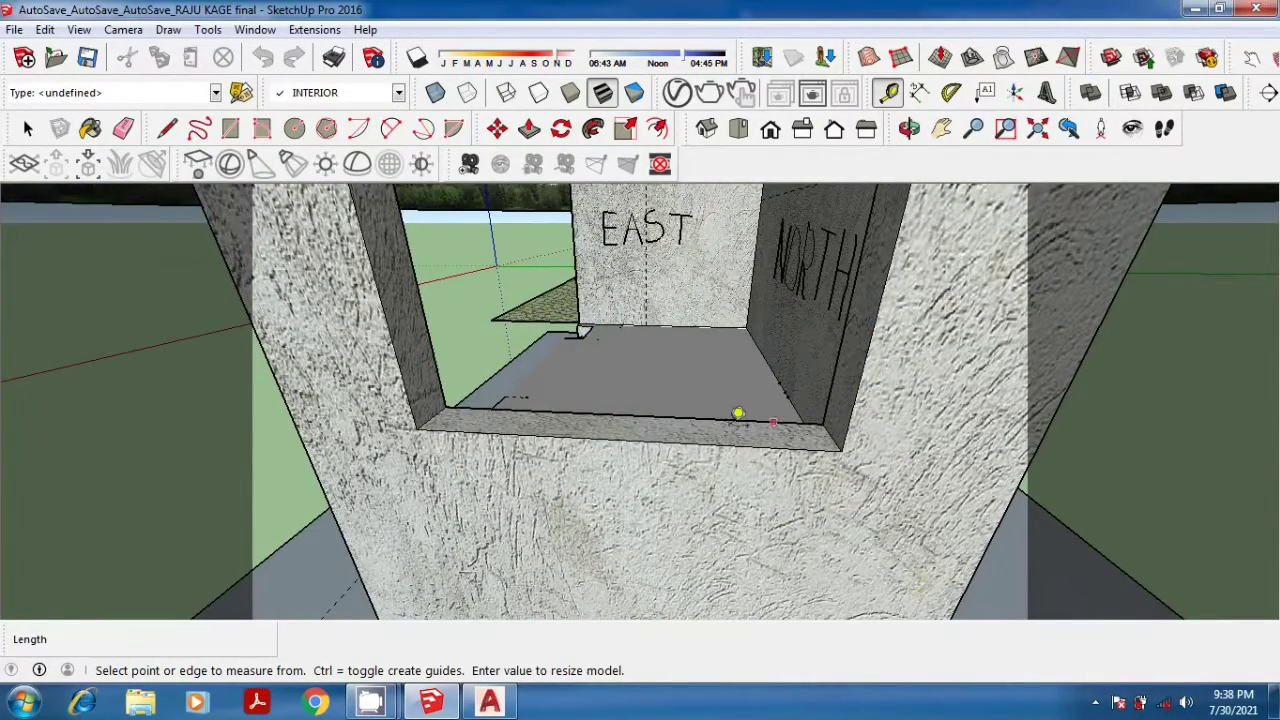
mouse_move(401, 395)
middle_down()
mouse_move(366, 357)
mouse_move(370, 323)
middle_up()
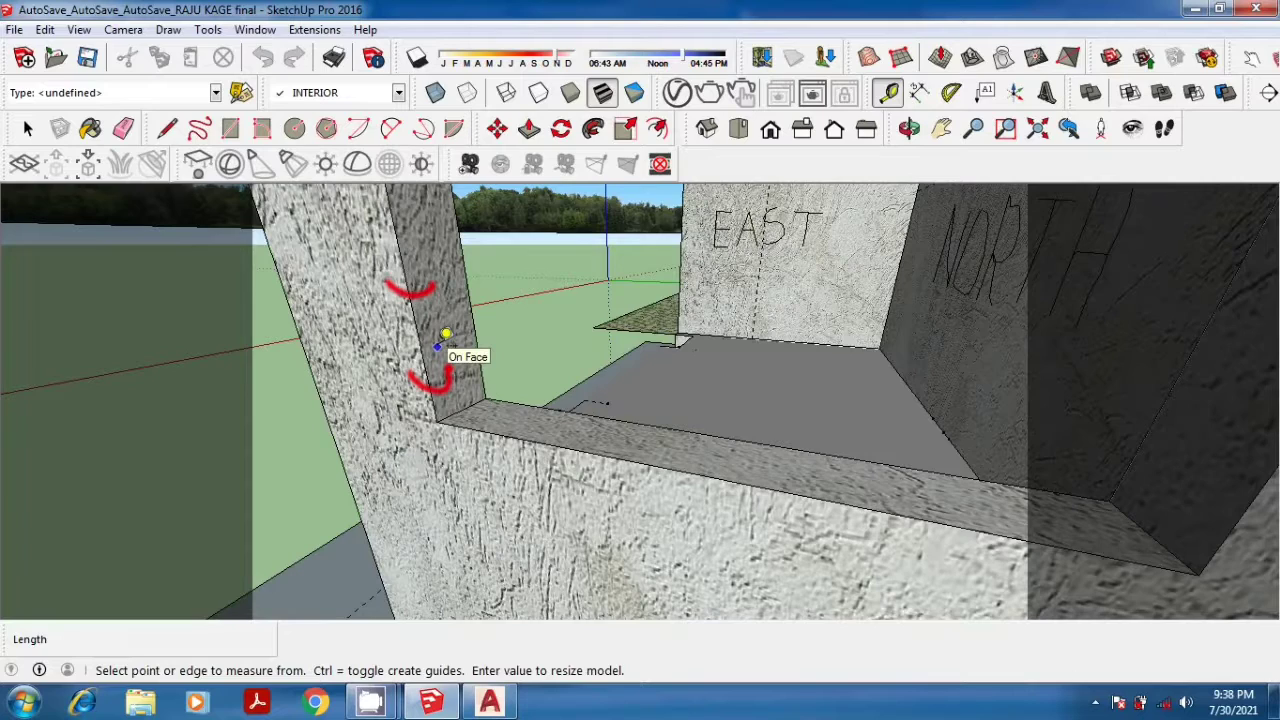
scroll(446, 334, down, 2)
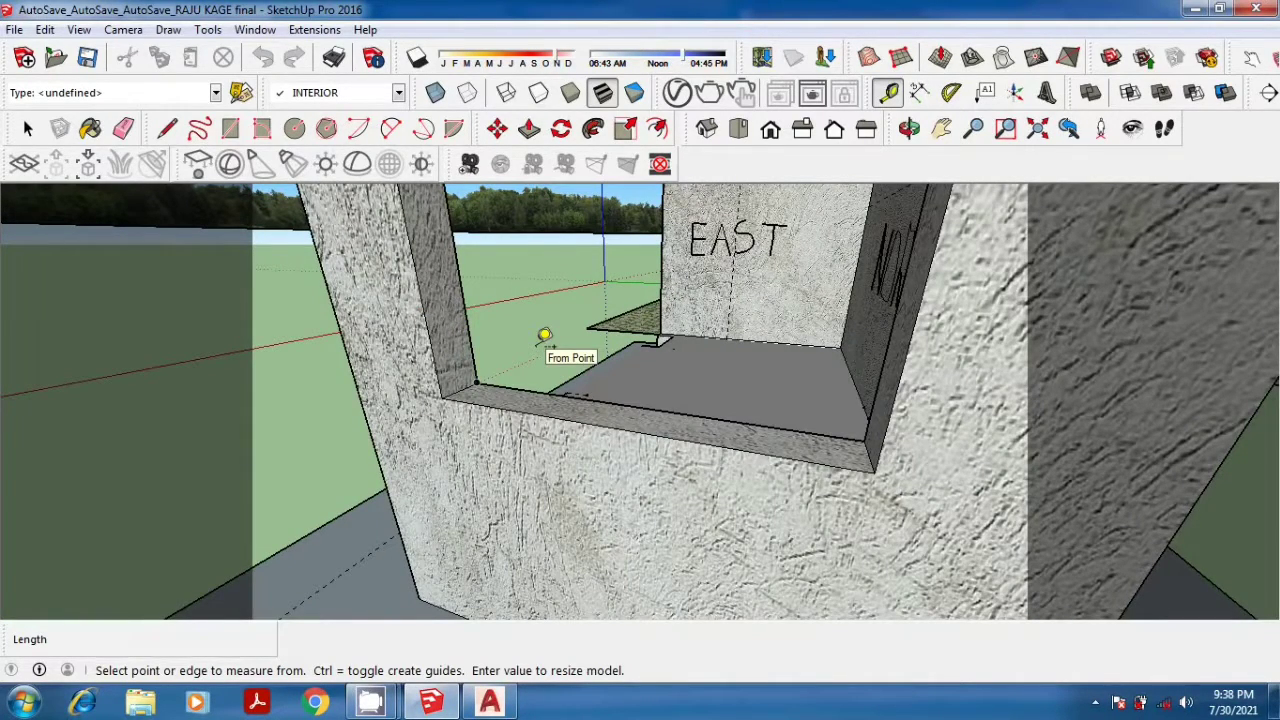
mouse_move(428, 386)
middle_down()
mouse_move(777, 351)
mouse_move(826, 331)
middle_up()
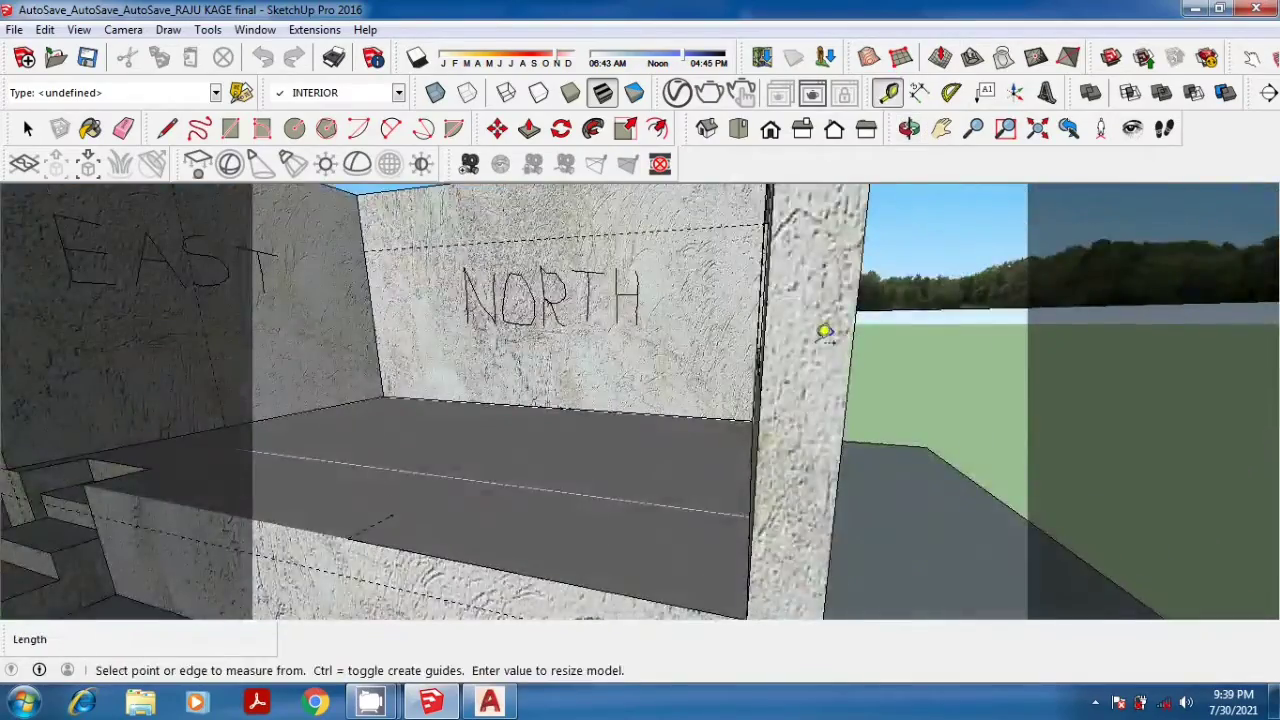
Step: Turn the NORTH wall and stairs into view and measure the base wall's 20.90' length
scroll(750, 318, down, 3)
middle_drag(457, 392, 400, 398)
scroll(390, 396, up, 2)
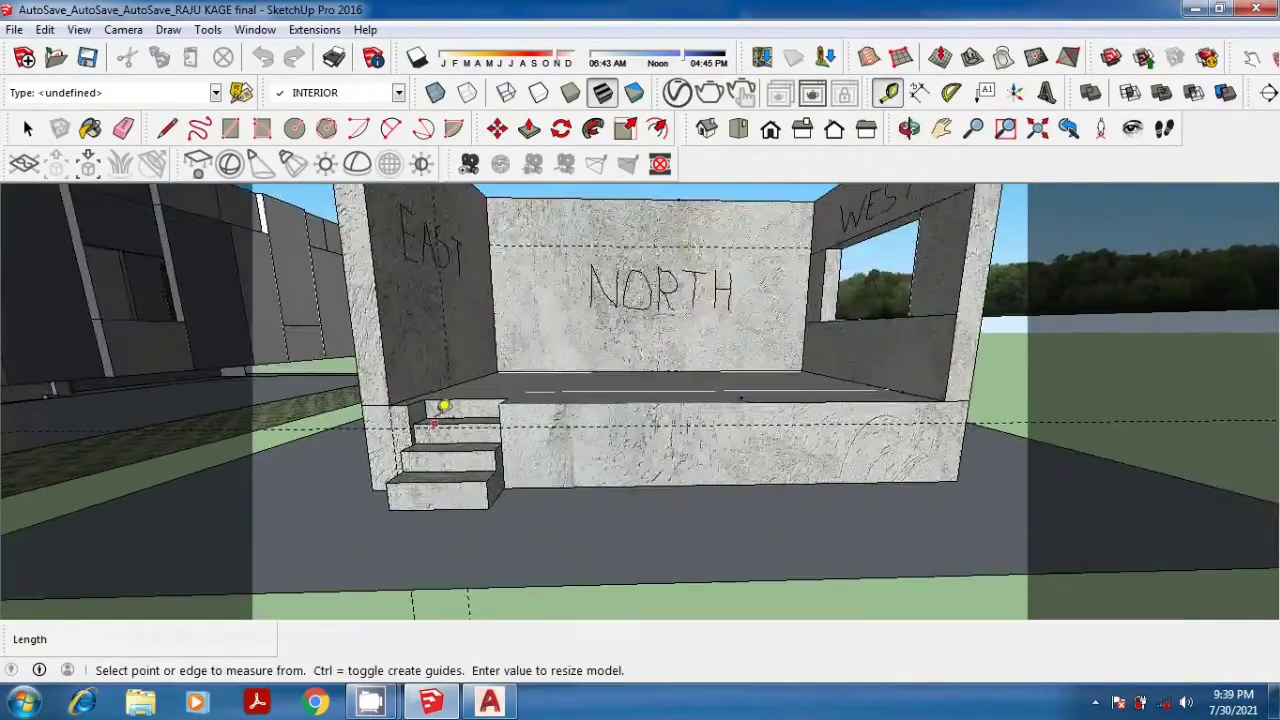
scroll(374, 387, up, 2)
scroll(374, 387, up, 1)
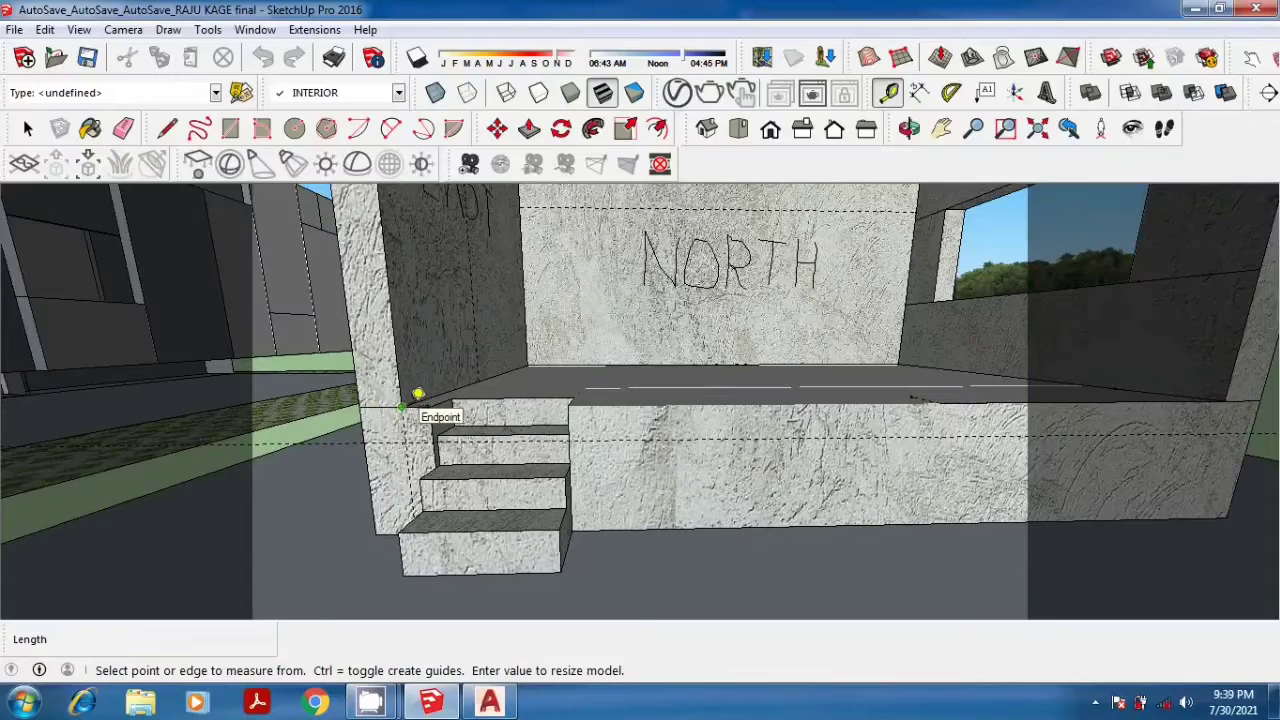
click(380, 447)
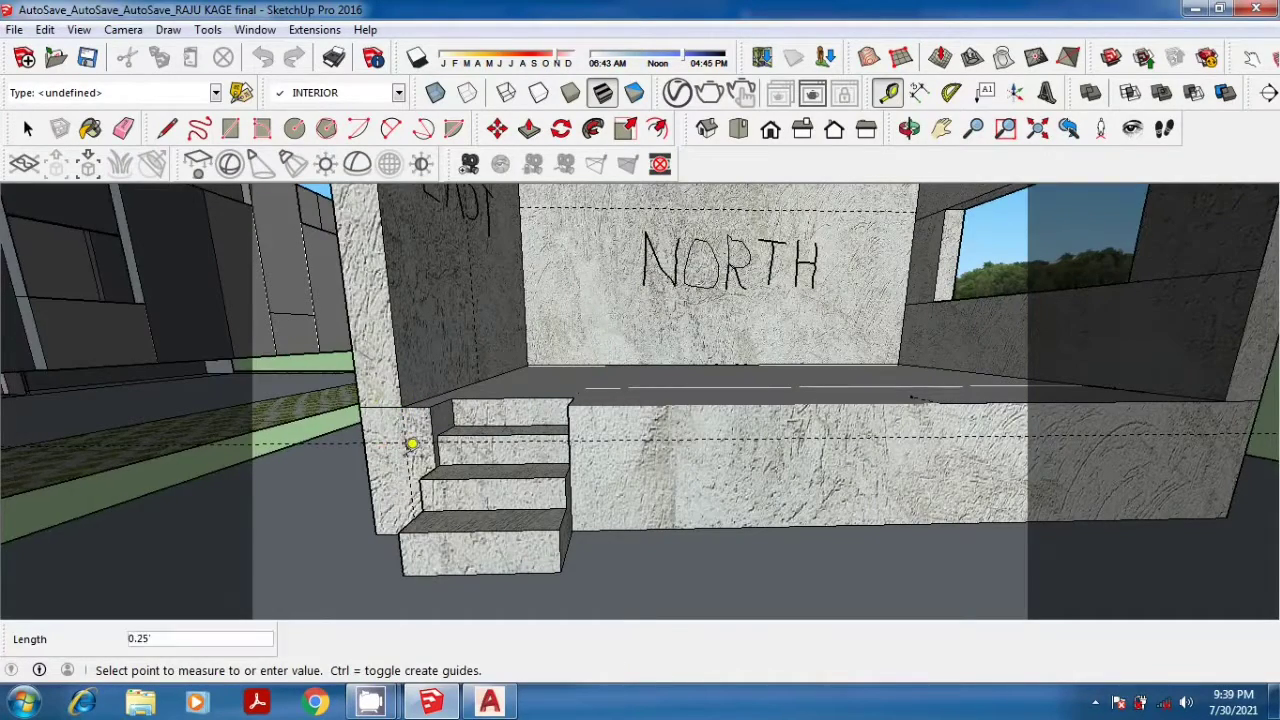
scroll(415, 440, down, 1)
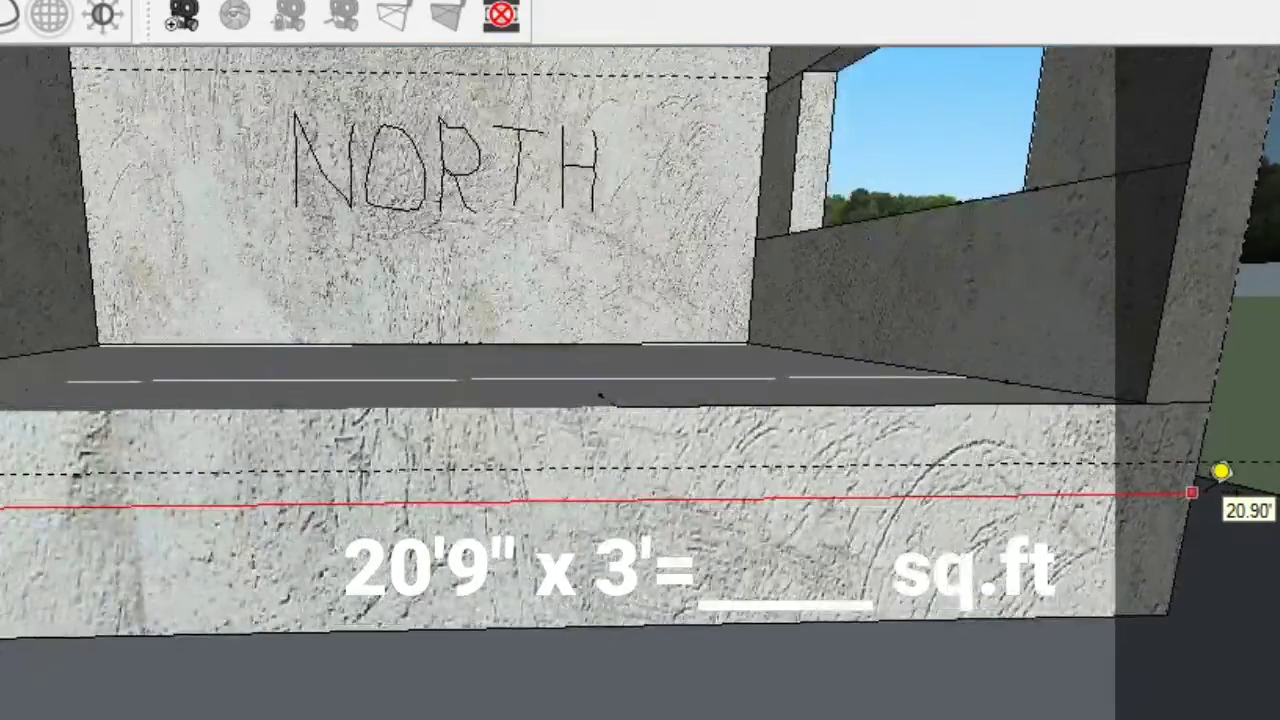
click(1221, 471)
Step: Measure the base wall's 3' height, then switch to the MEASURMENT drawing in AutoCAD
click(509, 622)
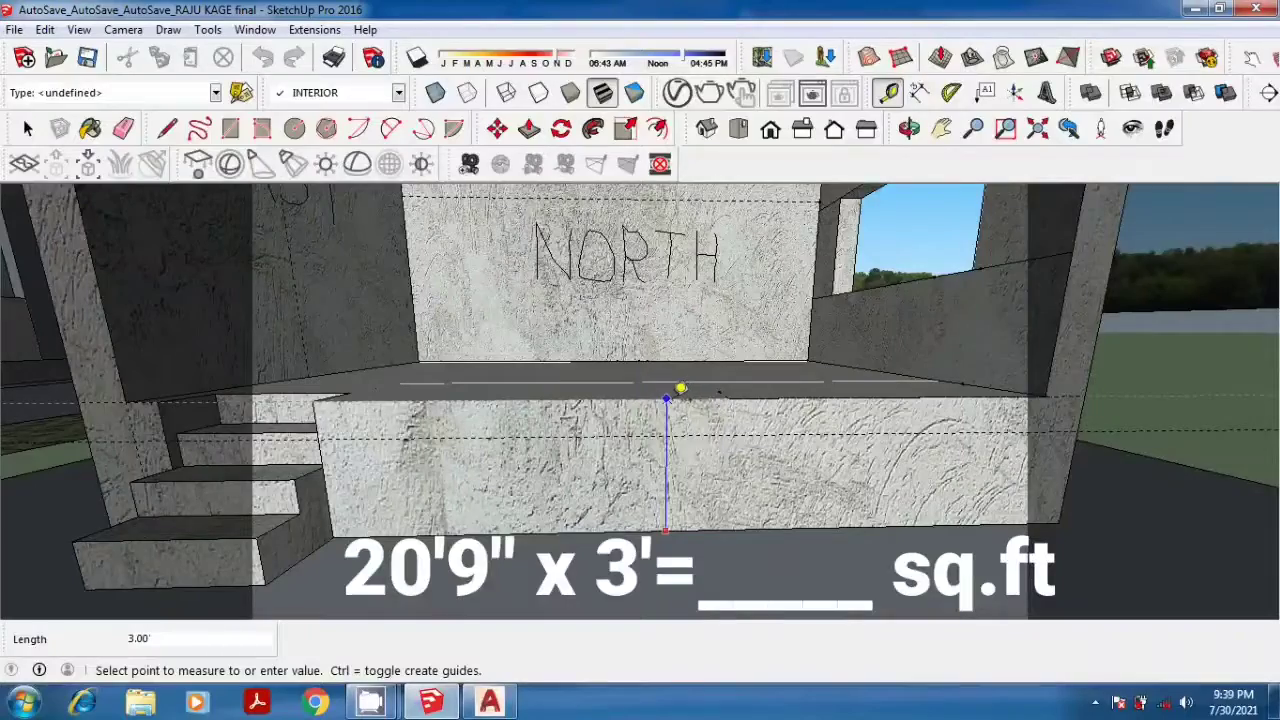
click(680, 388)
middle_drag(680, 389, 857, 451)
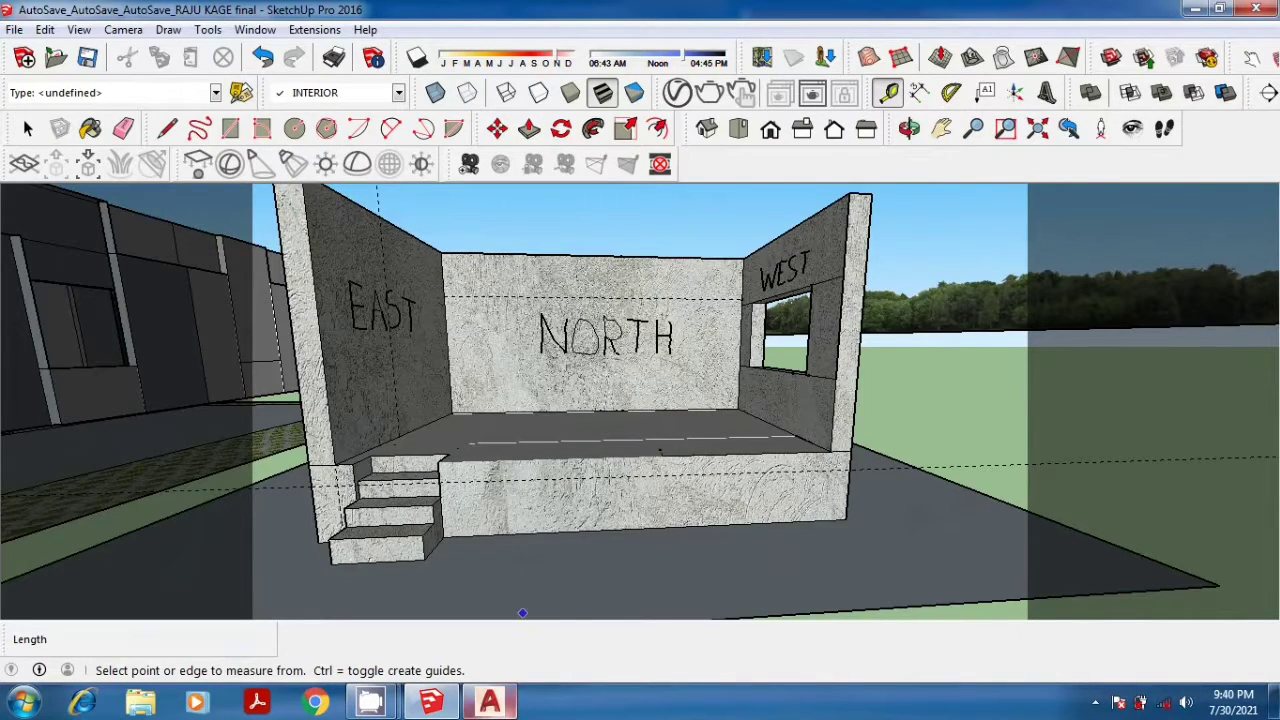
click(489, 702)
Step: Pan across the conversion notes and the engineer-versus-yours plaster table, then return to SketchUp
middle_drag(374, 308, 617, 325)
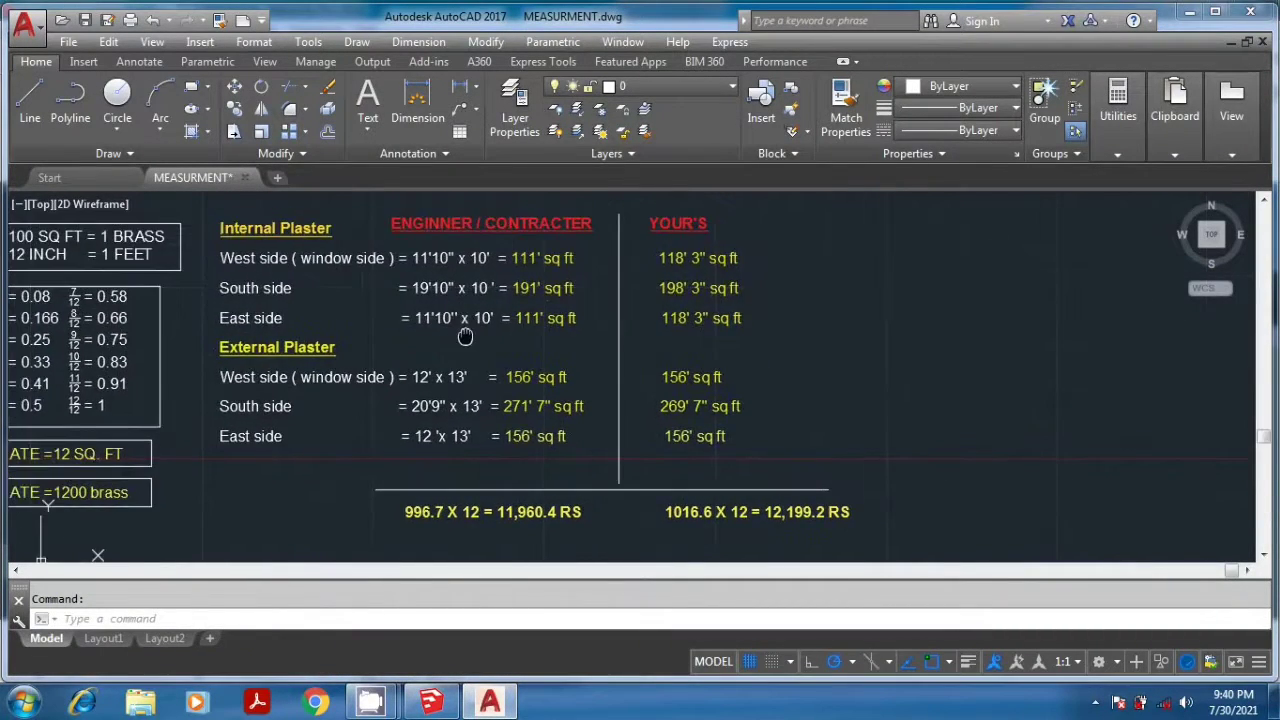
scroll(322, 242, up, 2)
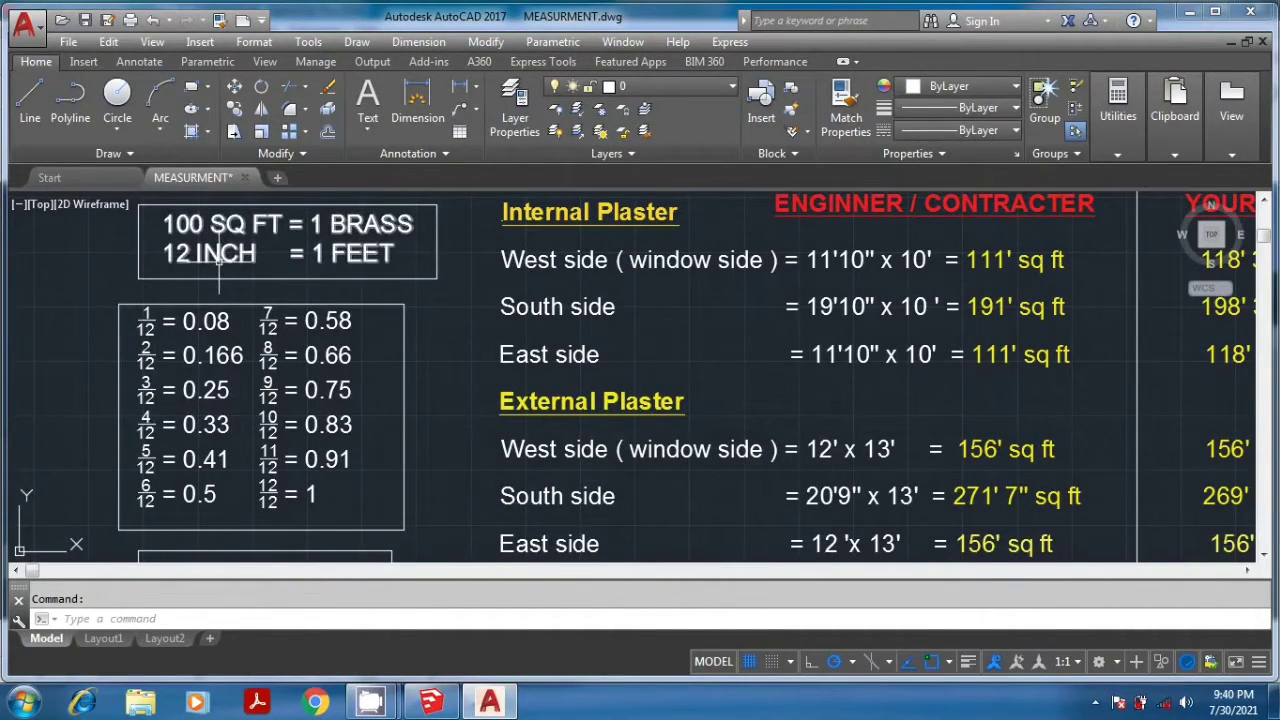
middle_drag(471, 316, 330, 316)
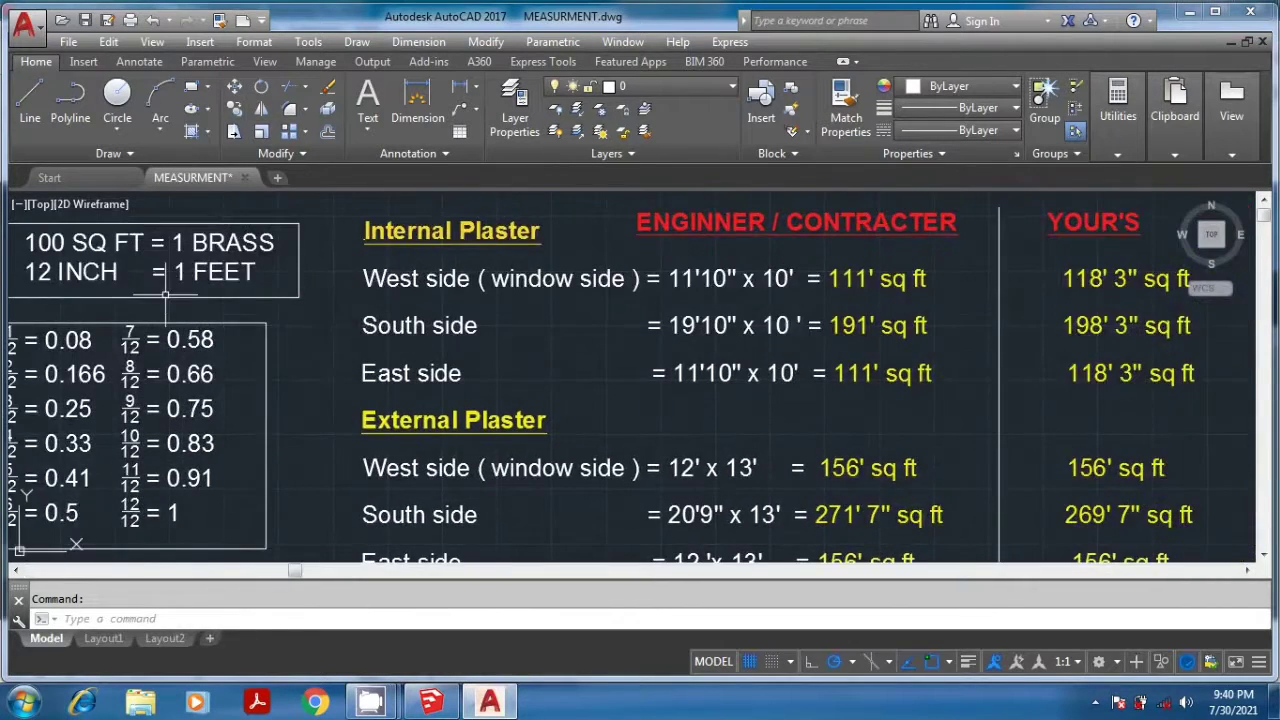
scroll(330, 316, down, 2)
scroll(326, 314, up, 2)
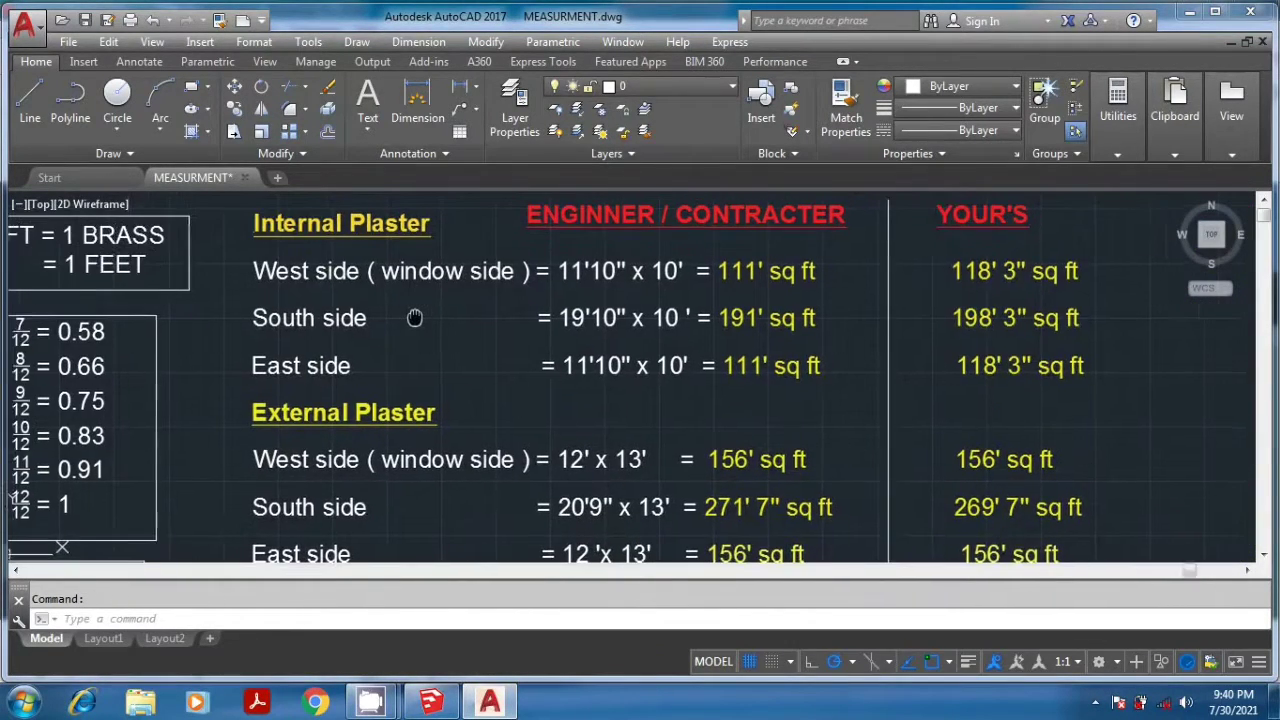
middle_drag(431, 315, 391, 331)
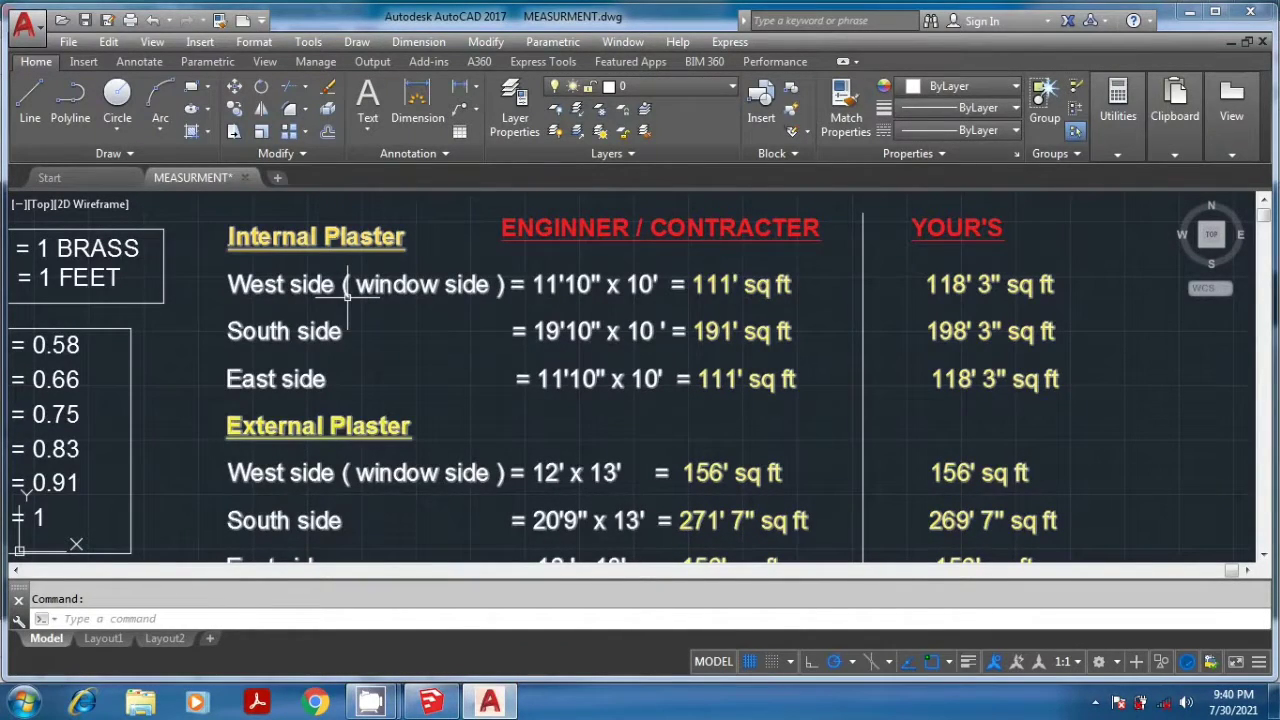
click(448, 703)
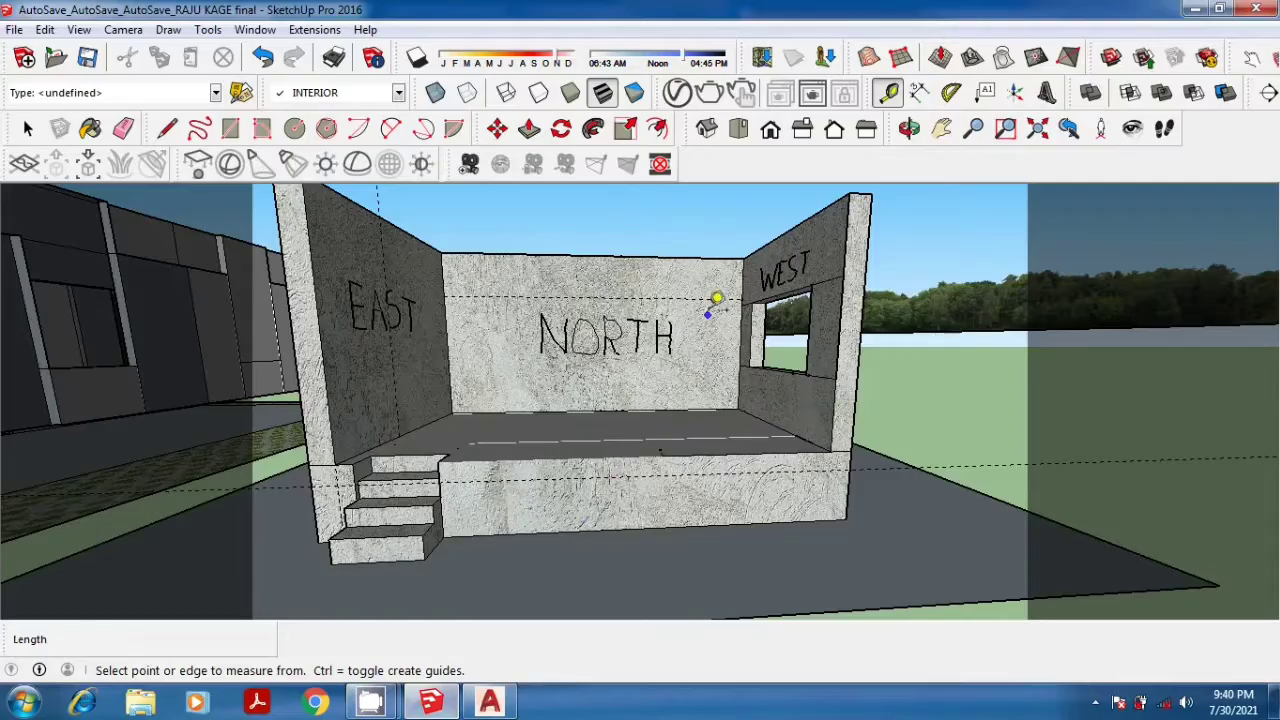
Step: Orbit the room so the WEST wall and window face the view, then switch back to AutoCAD
scroll(710, 305, up, 2)
scroll(871, 265, up, 2)
scroll(848, 358, up, 2)
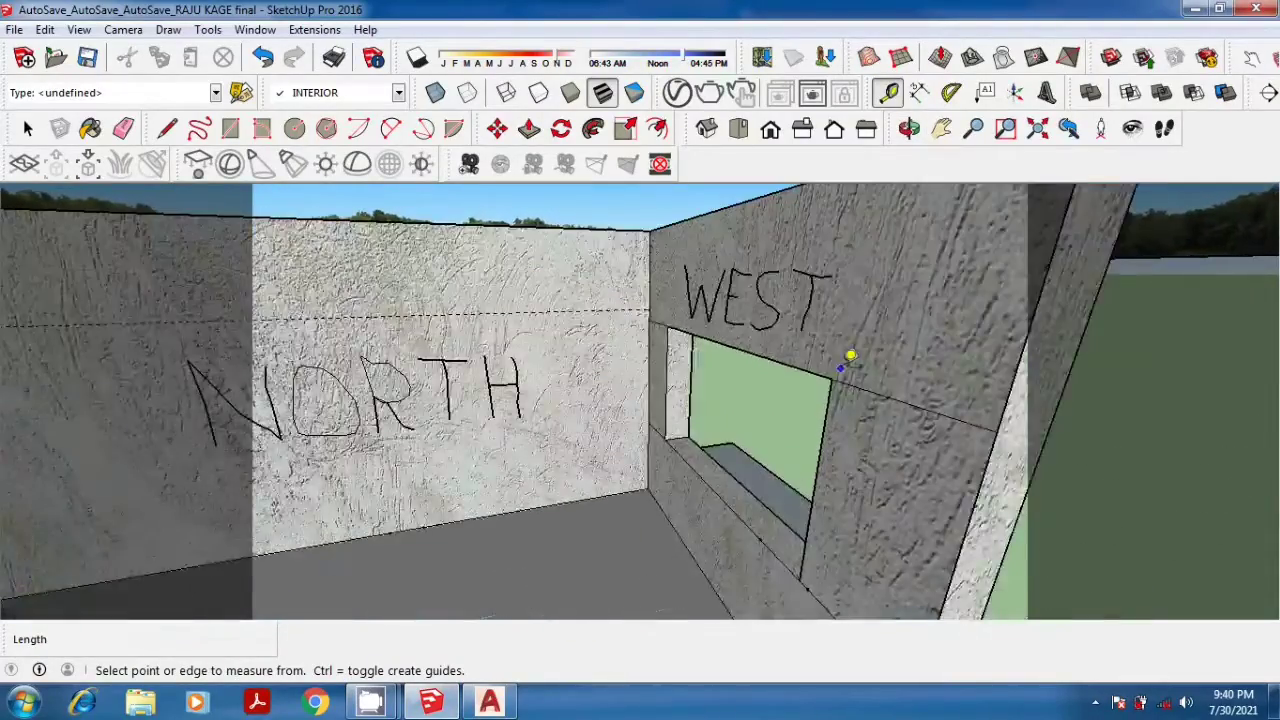
mouse_move(848, 358)
middle_down()
mouse_move(920, 346)
mouse_move(719, 379)
middle_up()
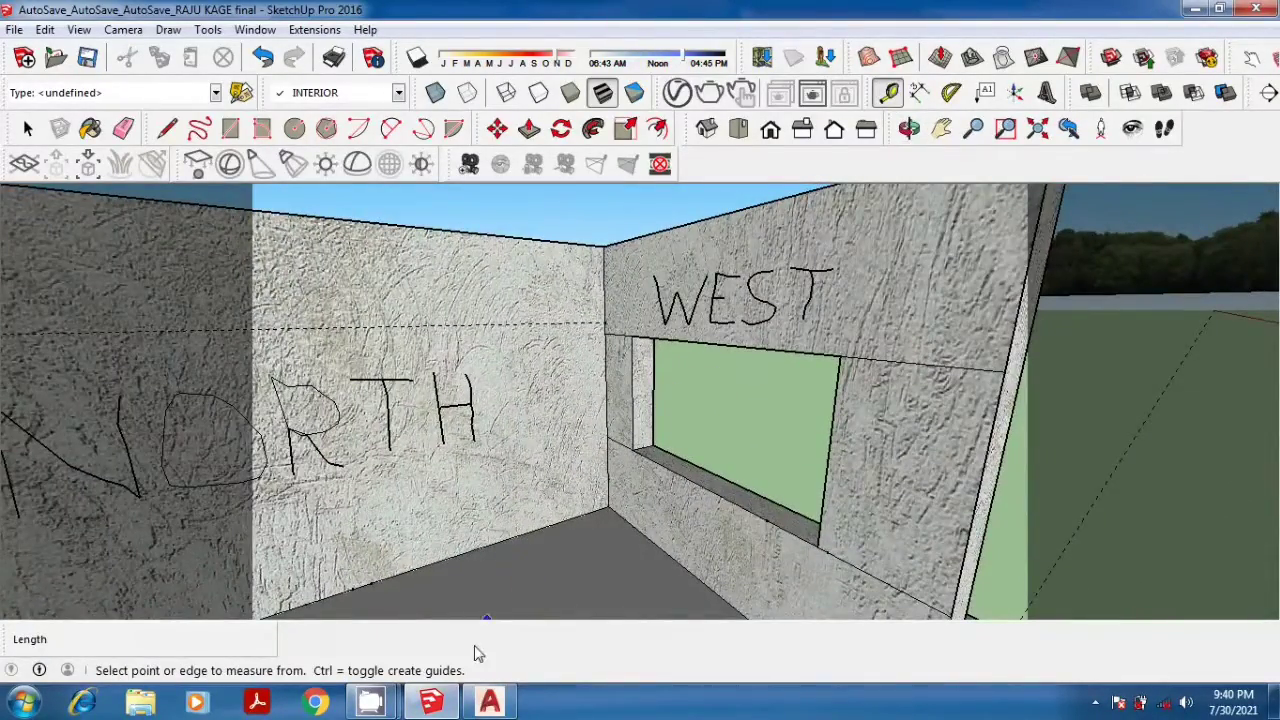
click(490, 703)
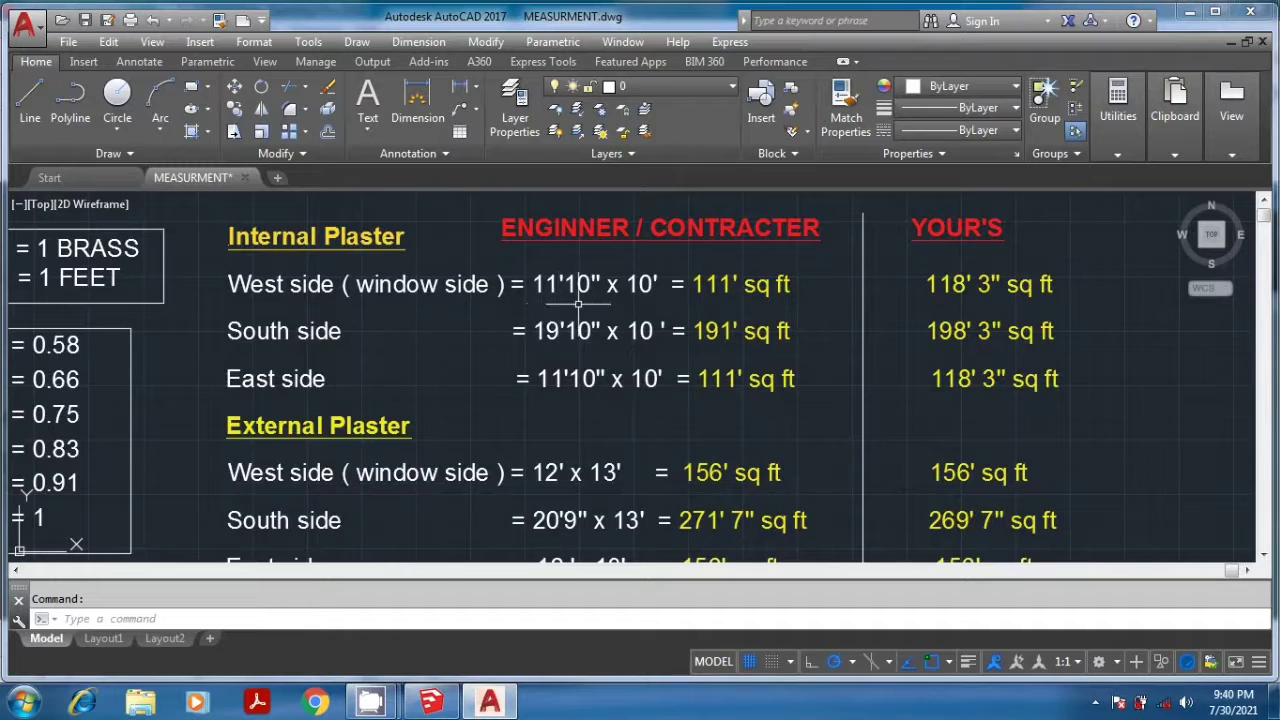
scroll(512, 303, down, 2)
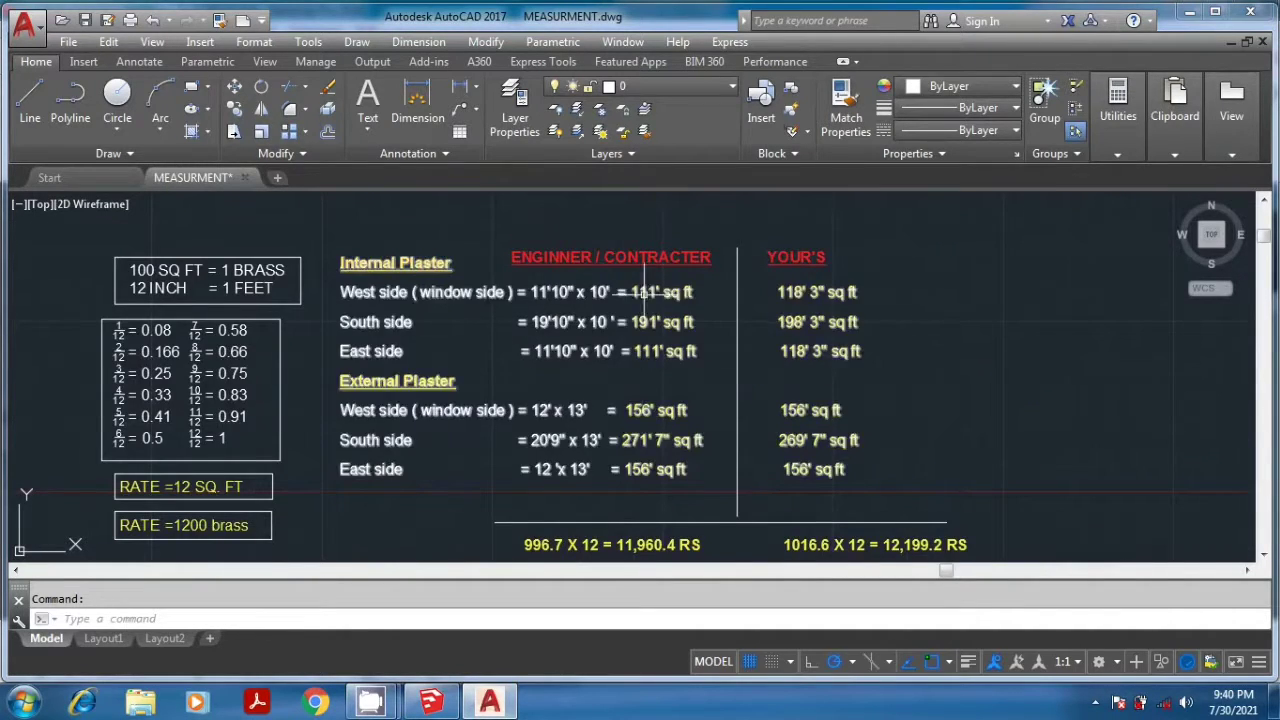
scroll(650, 297, up, 2)
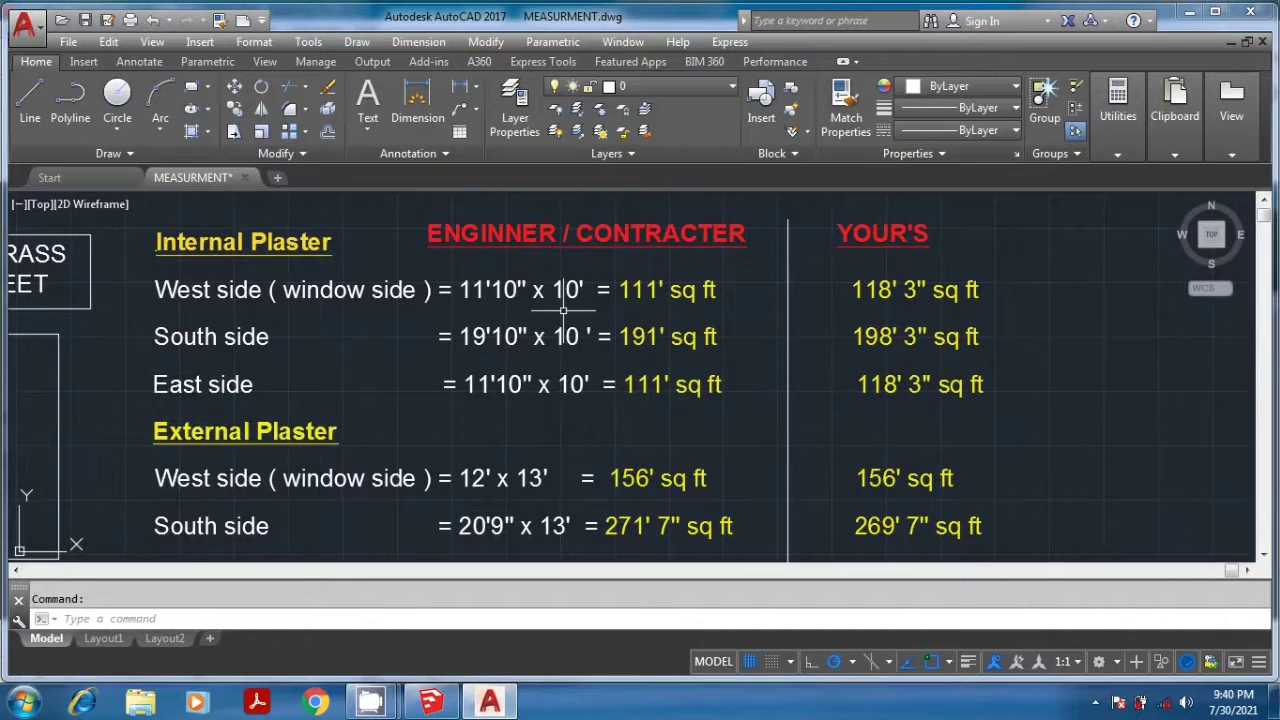
middle_drag(563, 311, 675, 294)
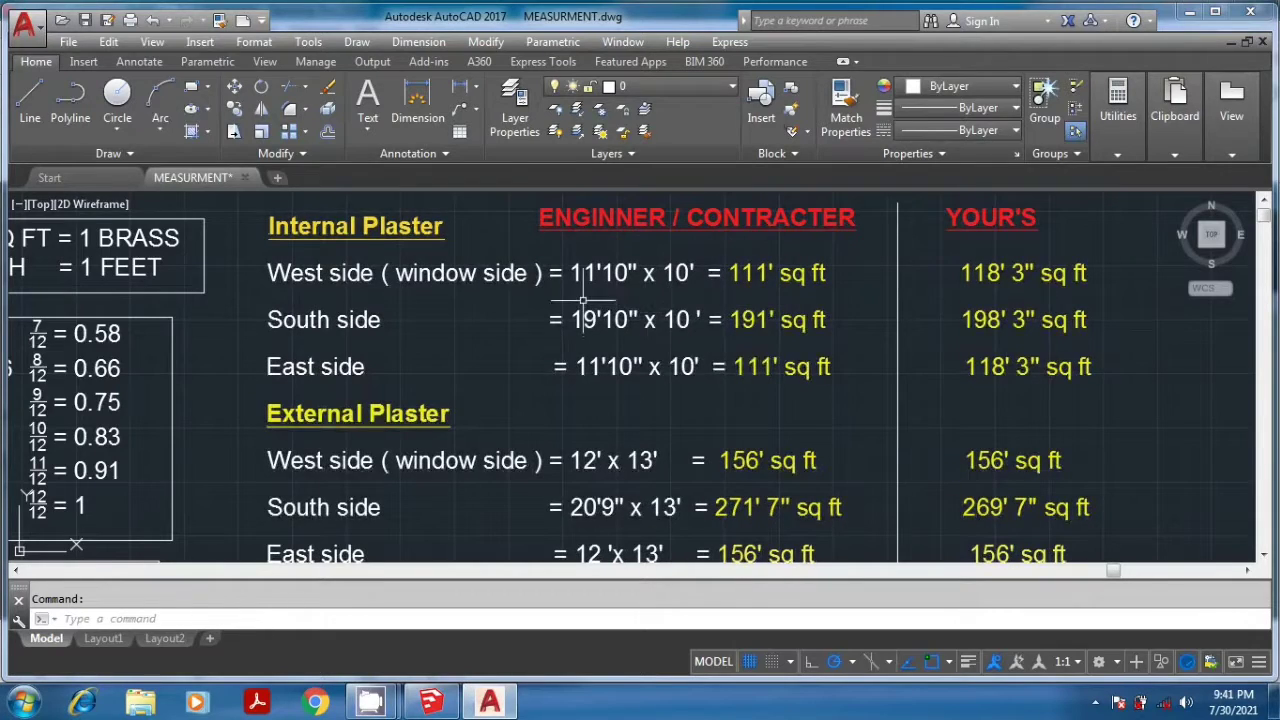
scroll(583, 293, up, 2)
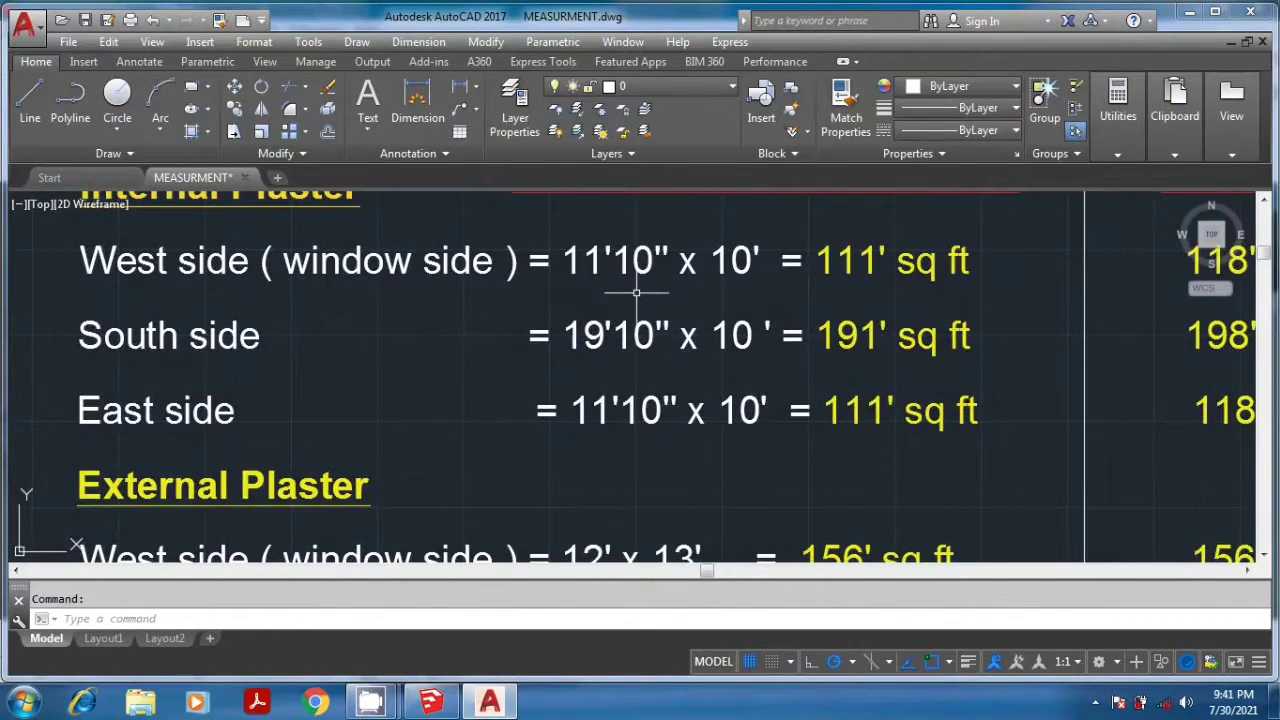
middle_drag(602, 305, 750, 336)
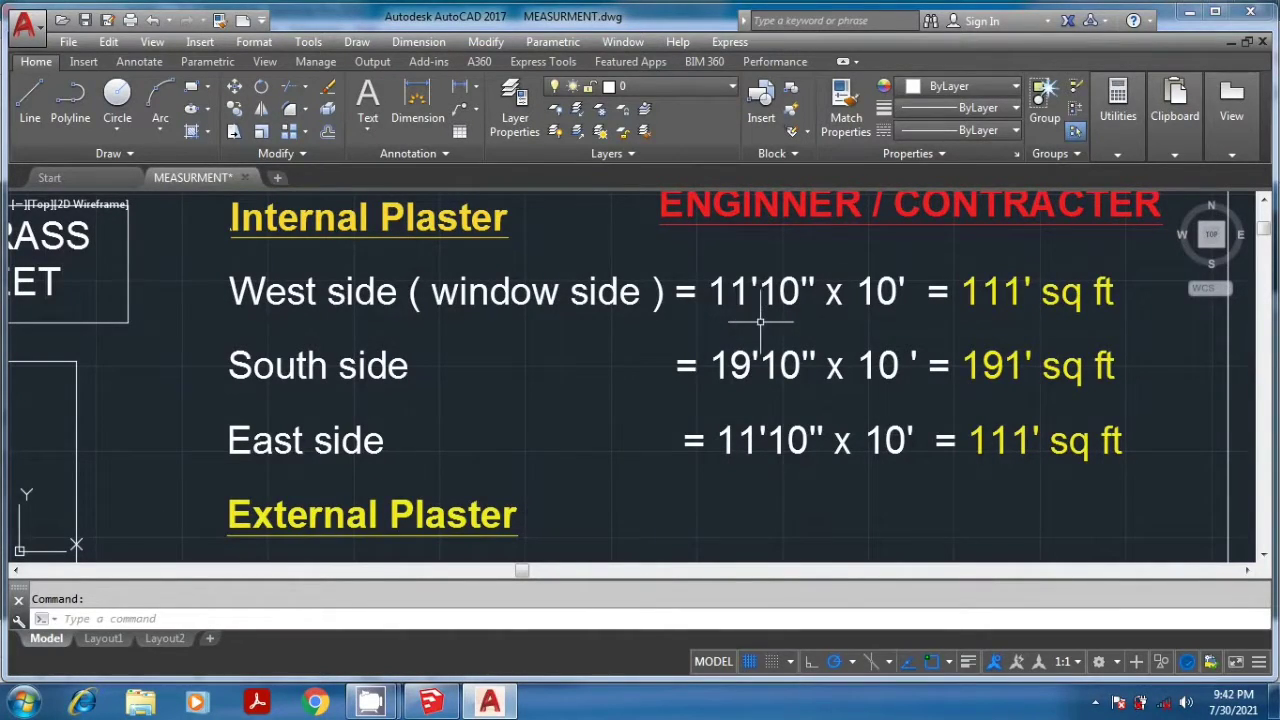
middle_drag(816, 293, 924, 281)
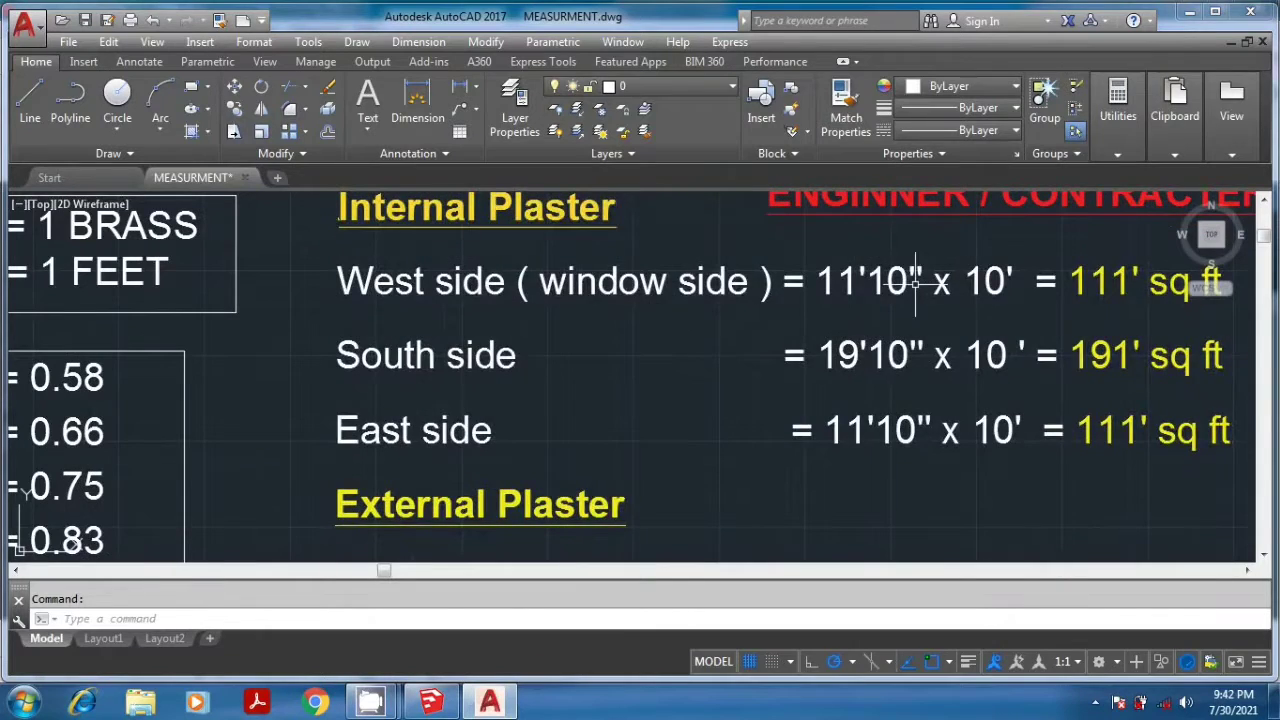
scroll(924, 281, down, 5)
scroll(503, 355, up, 5)
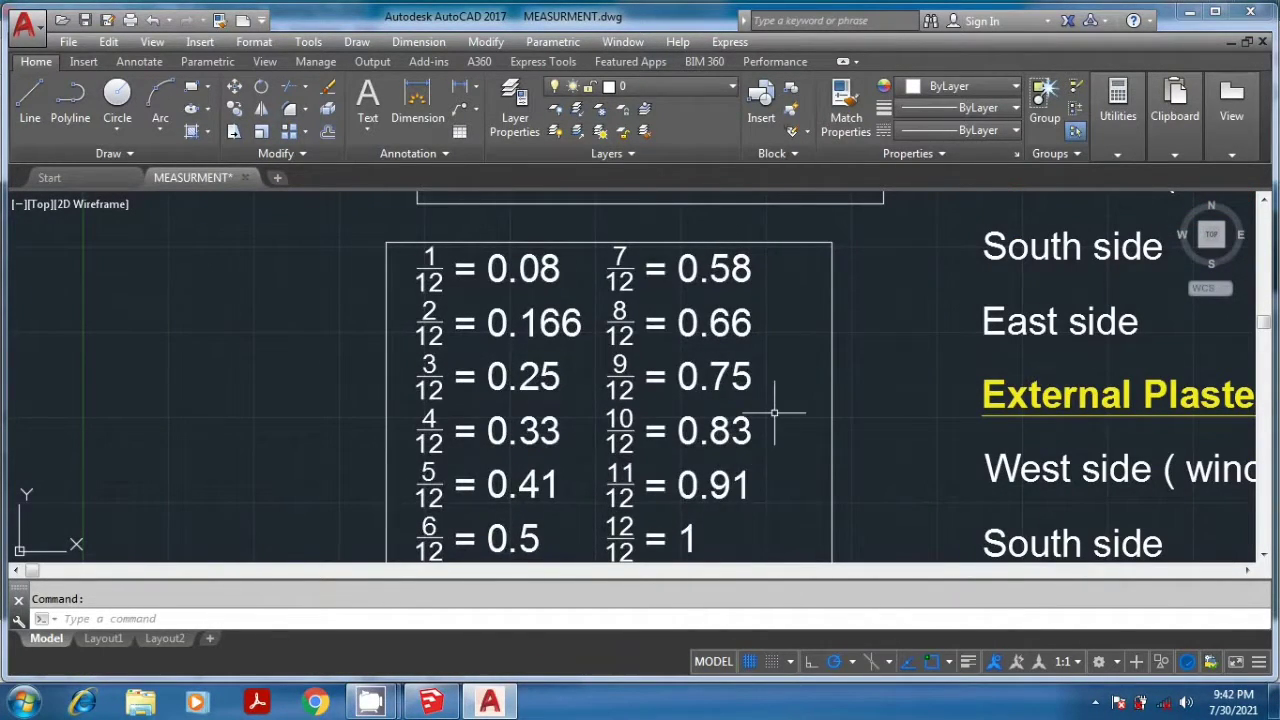
middle_drag(774, 411, 654, 411)
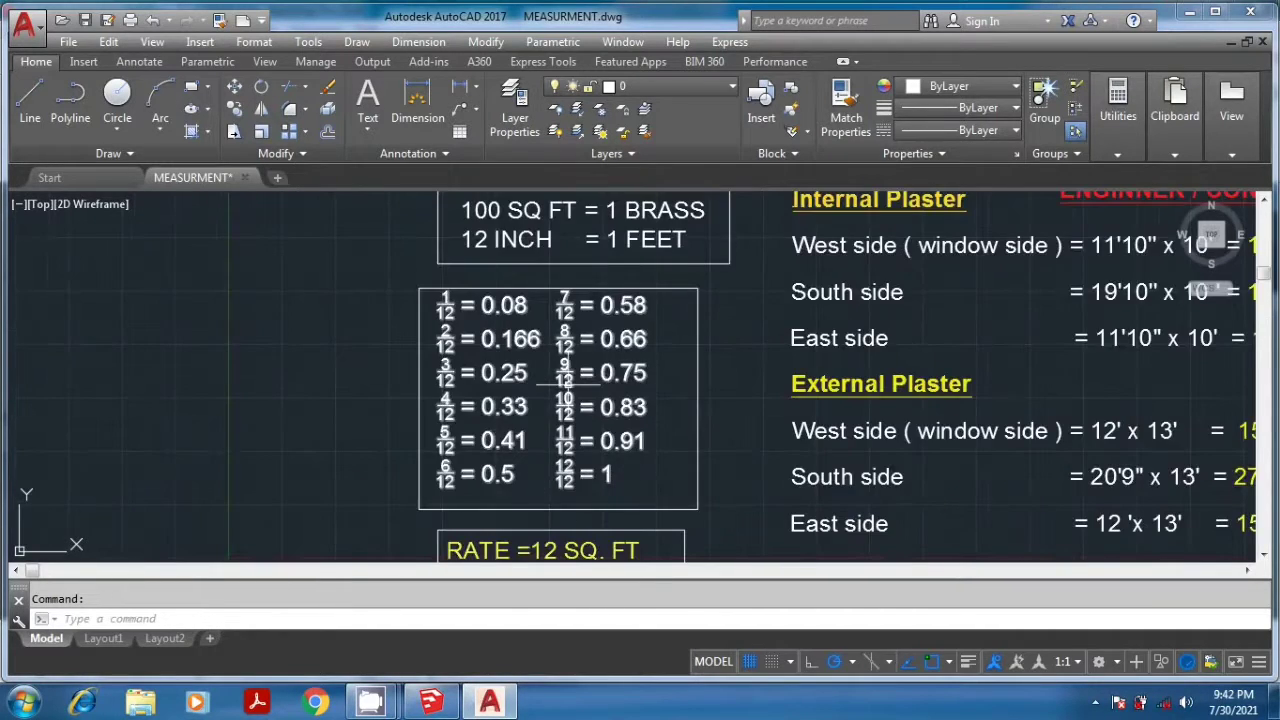
scroll(685, 365, down, 2)
middle_drag(903, 348, 706, 375)
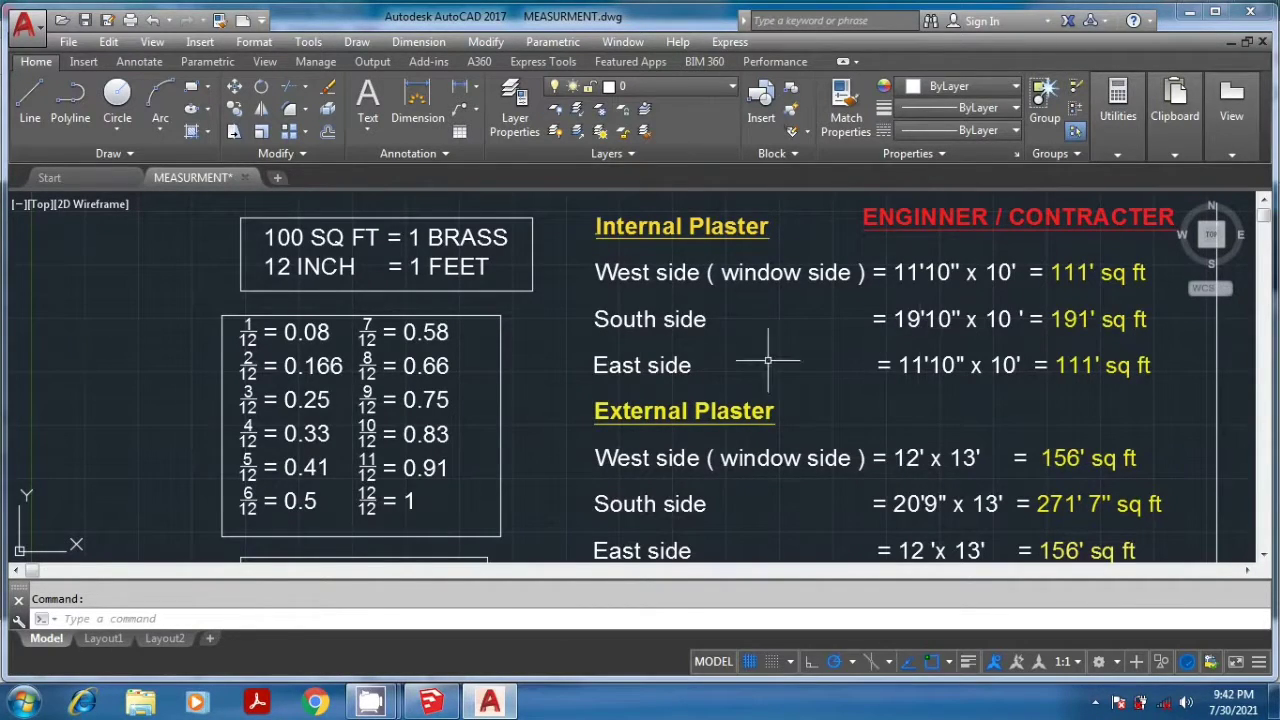
scroll(359, 465, up, 2)
middle_drag(359, 465, 384, 407)
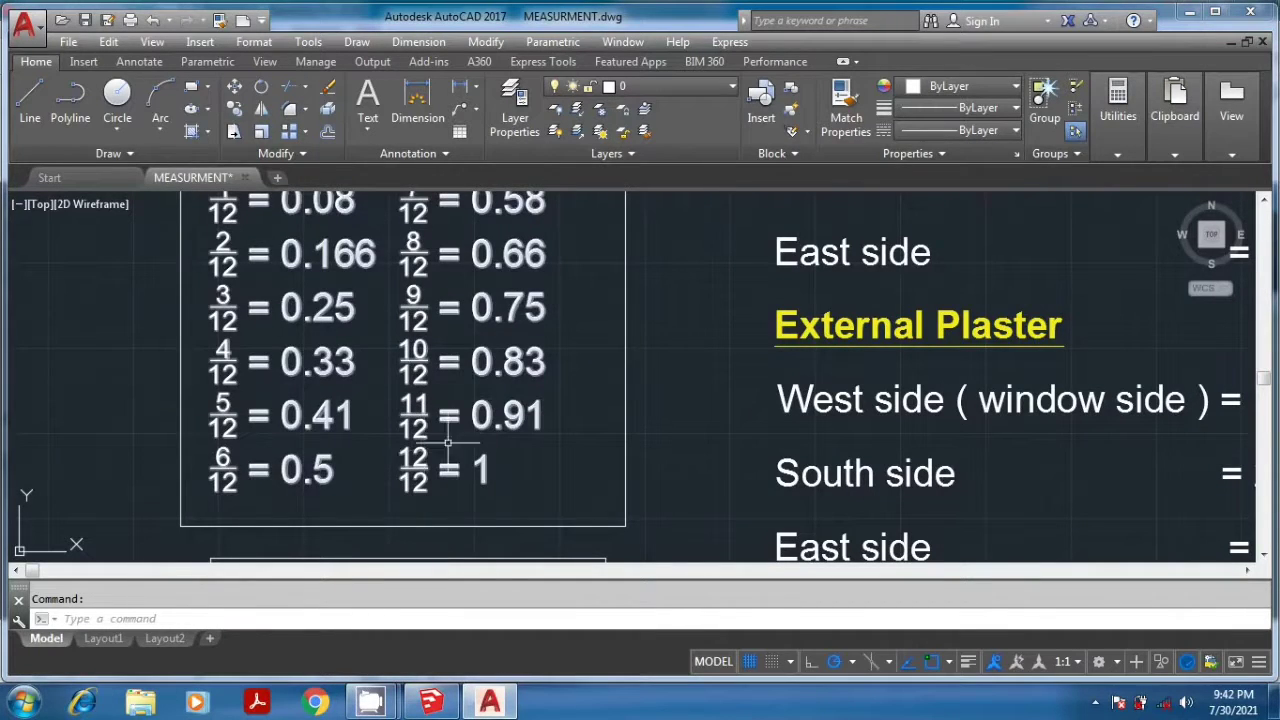
middle_drag(687, 362, 371, 480)
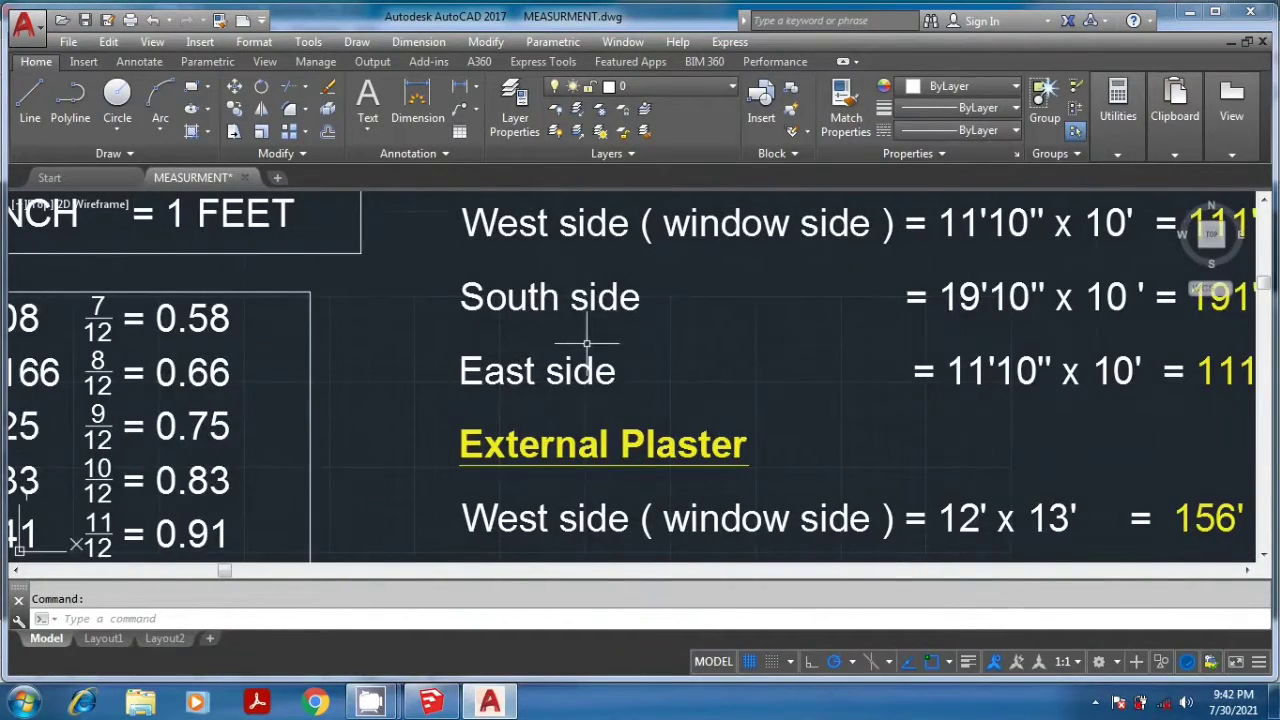
middle_drag(812, 301, 617, 381)
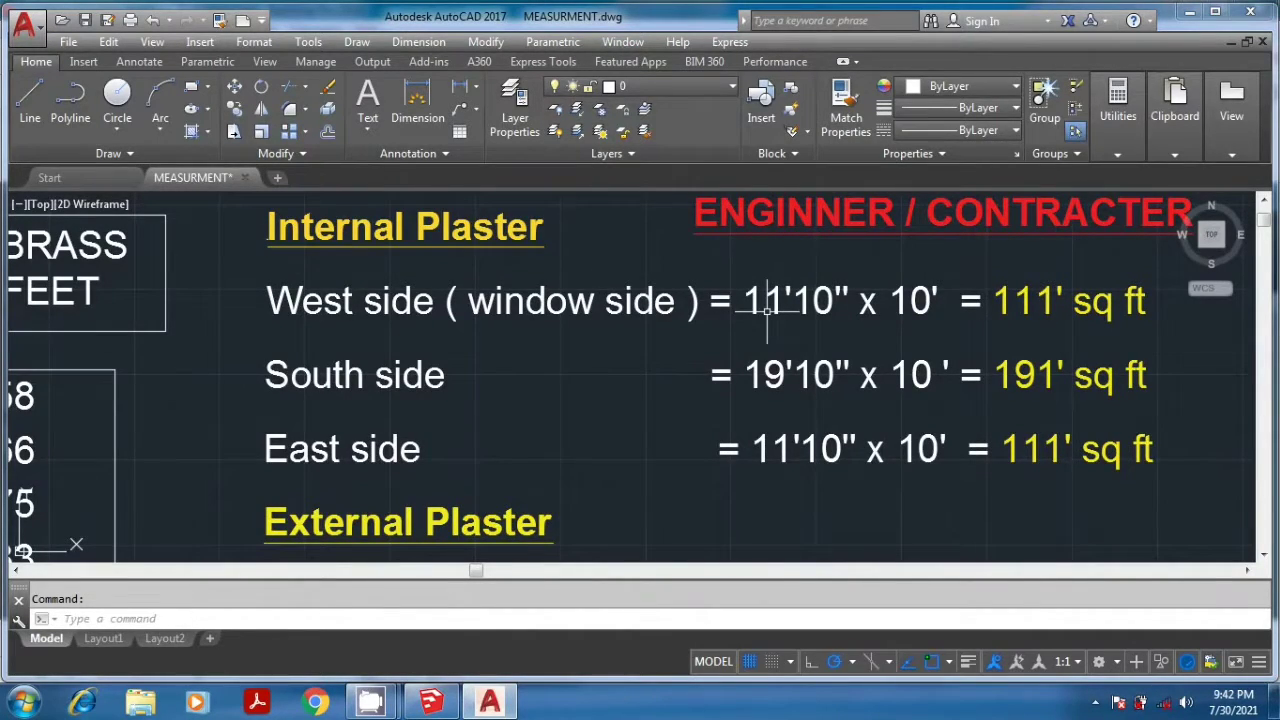
mouse_move(900, 300)
middle_down()
mouse_move(487, 318)
mouse_move(850, 254)
mouse_move(237, 417)
mouse_move(3, 425)
mouse_move(29, 423)
middle_up()
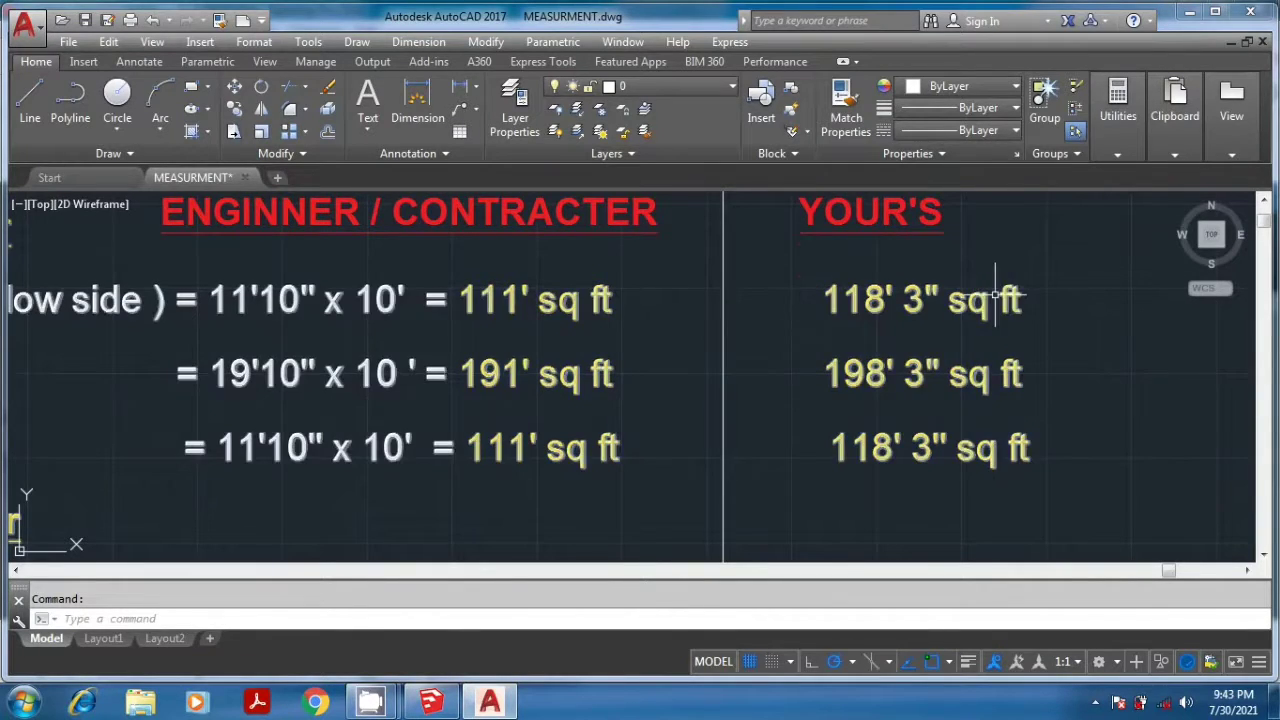
middle_drag(995, 297, 1031, 311)
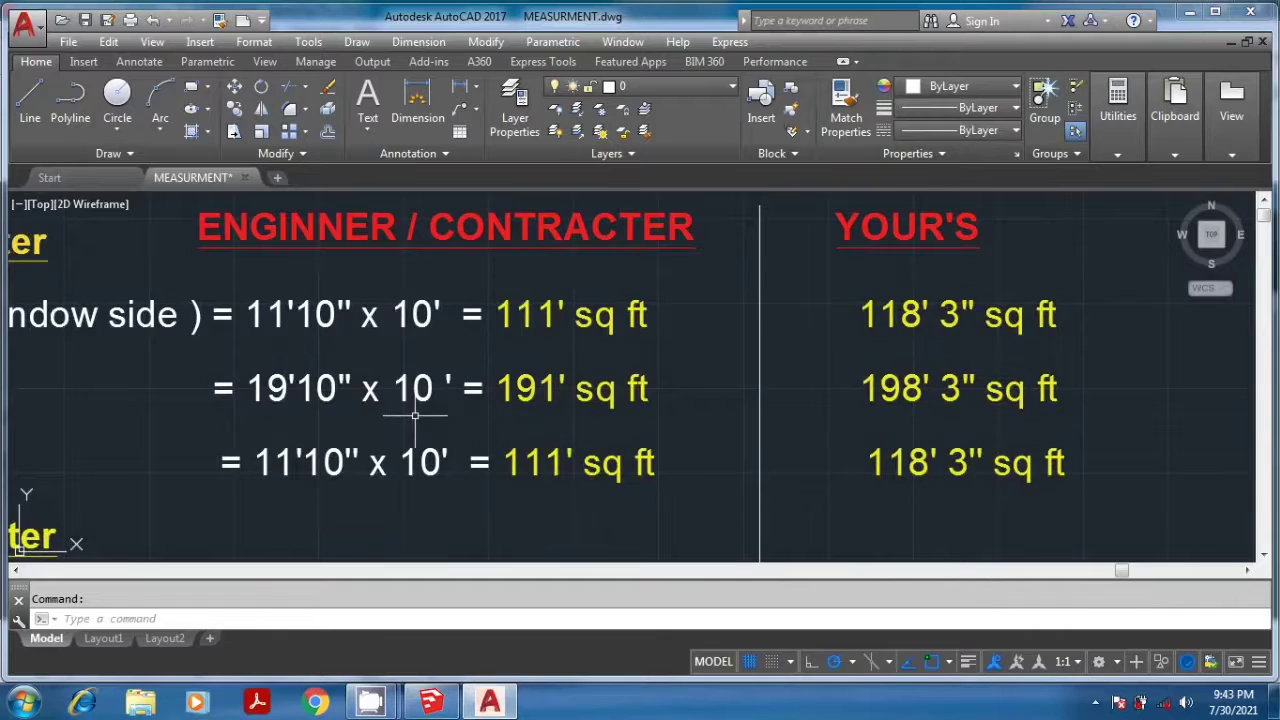
mouse_move(416, 406)
middle_down()
mouse_move(512, 345)
mouse_move(667, 331)
middle_up()
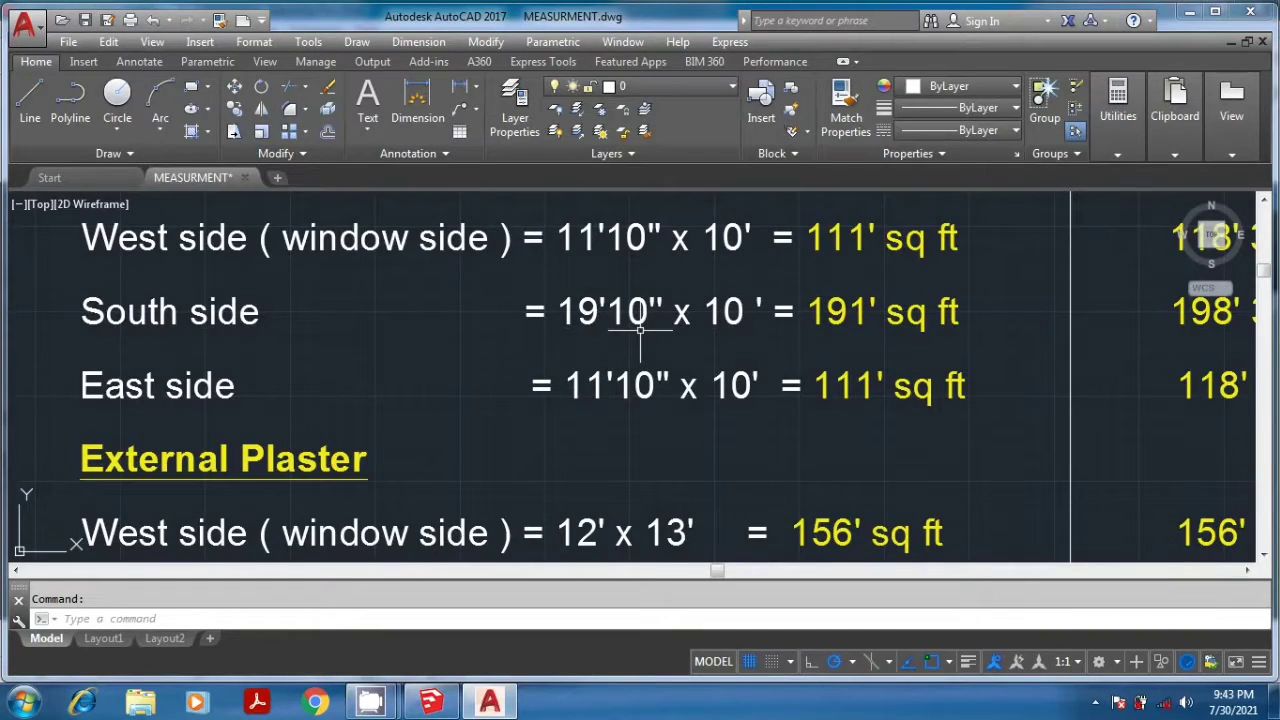
mouse_move(640, 327)
middle_down()
mouse_move(489, 371)
mouse_move(451, 428)
middle_up()
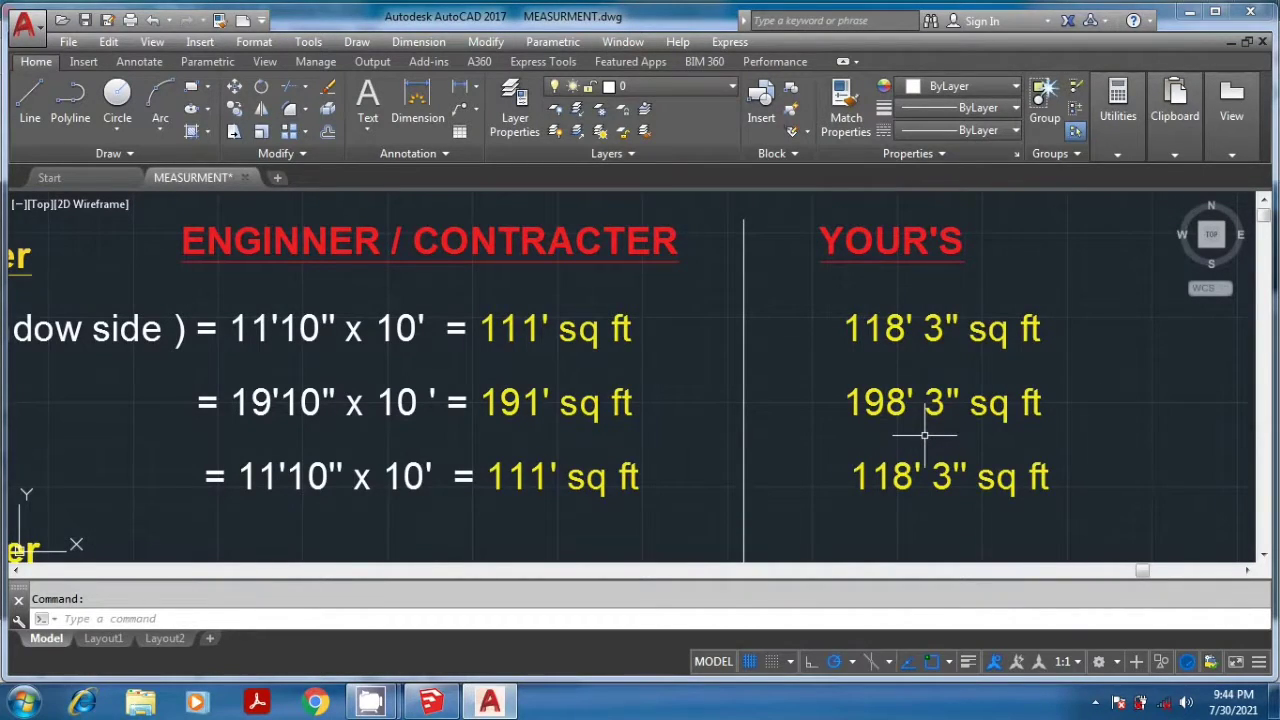
scroll(923, 408, down, 2)
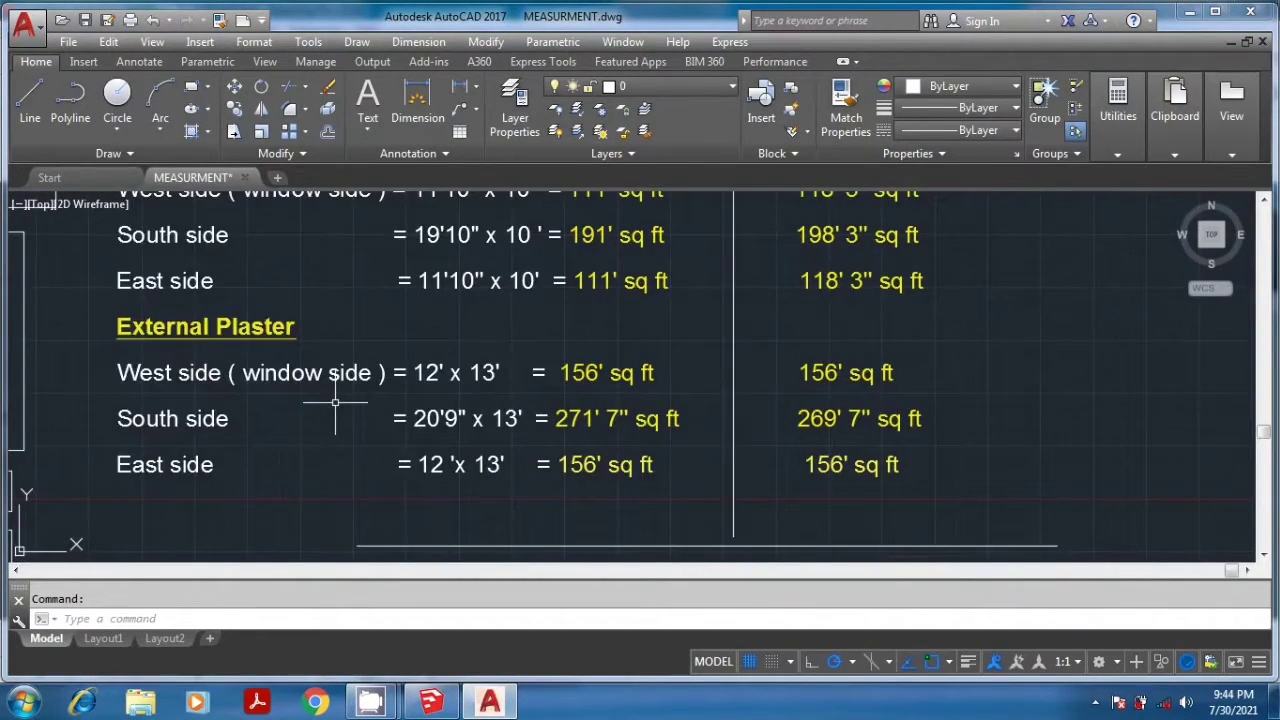
scroll(435, 380, up, 2)
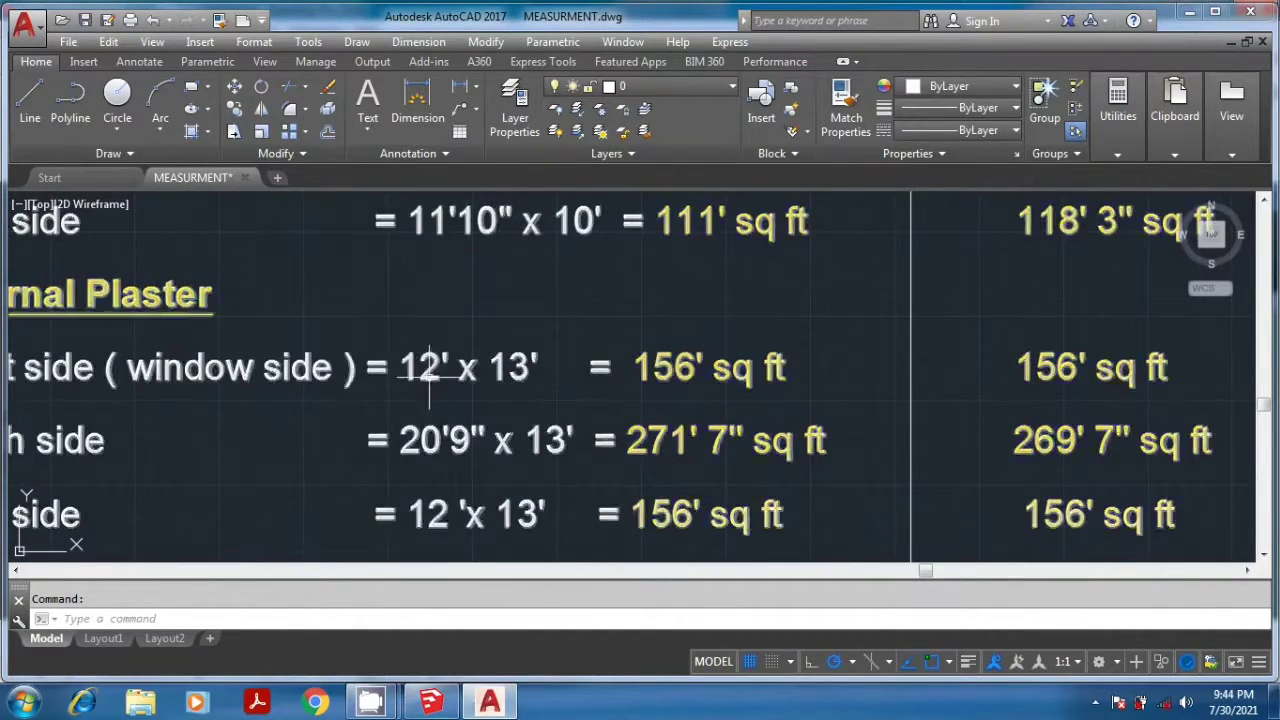
middle_drag(527, 368, 355, 335)
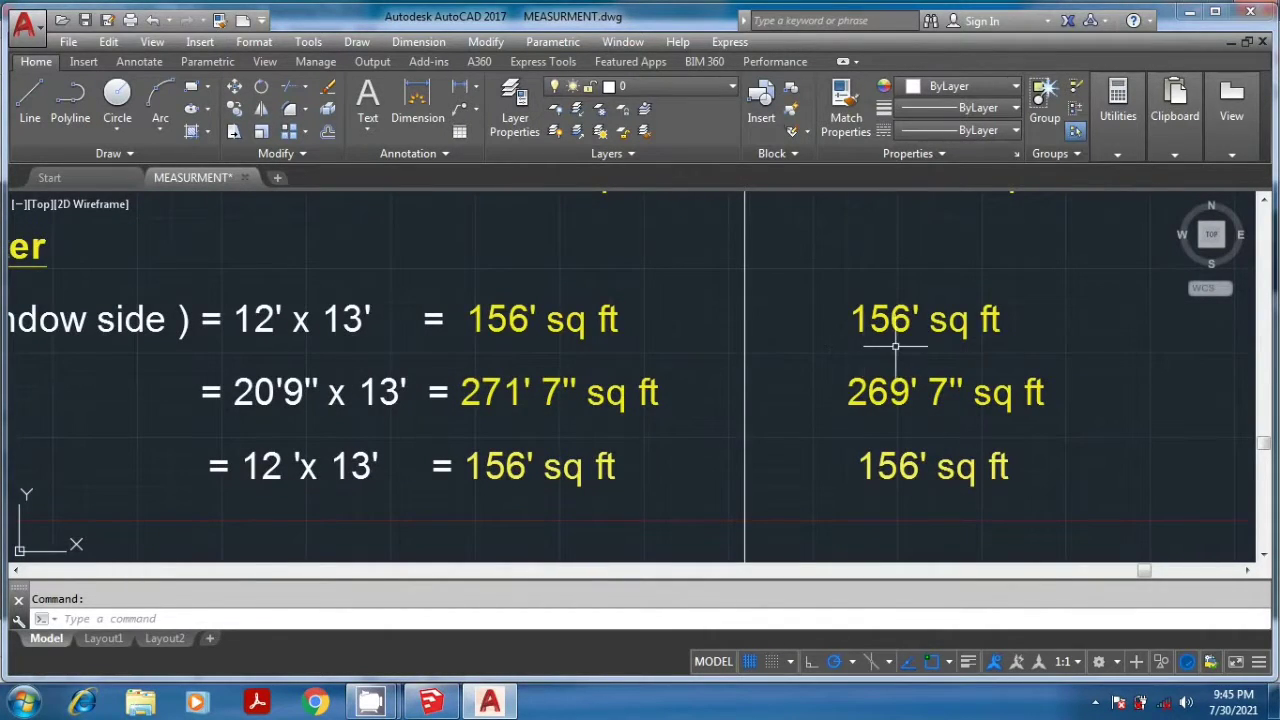
middle_drag(751, 372, 884, 369)
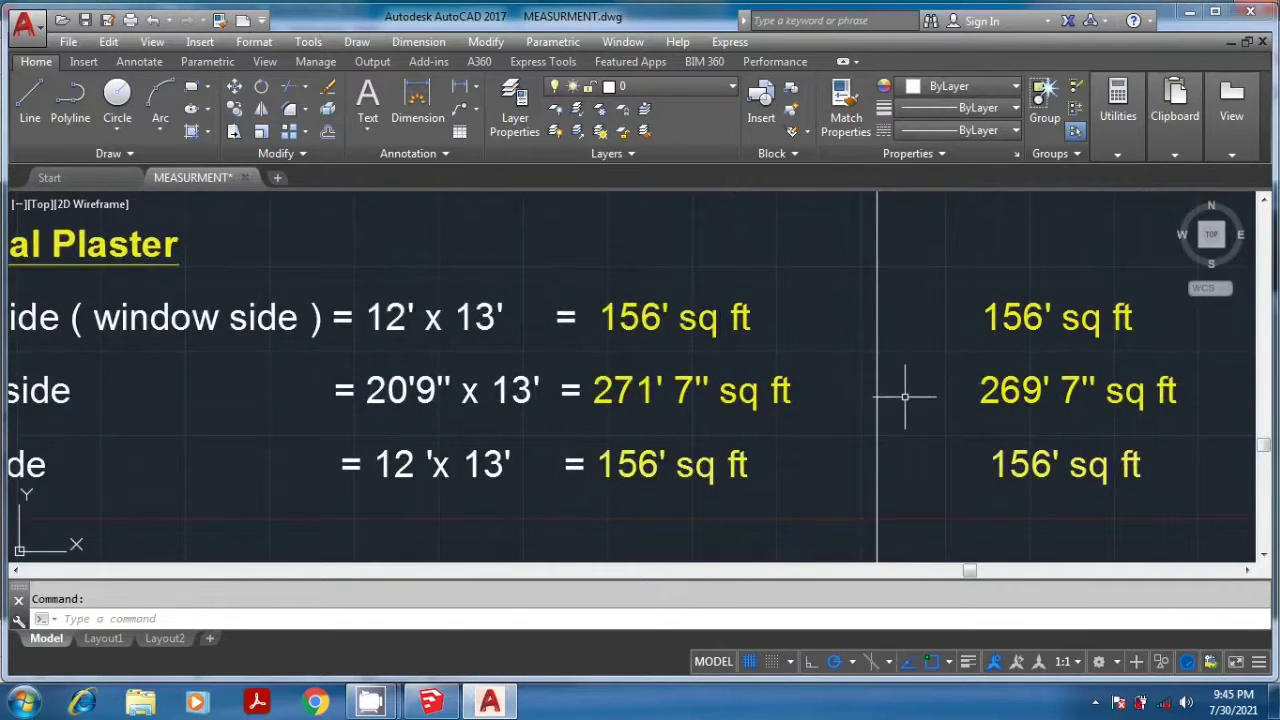
middle_drag(905, 397, 1110, 370)
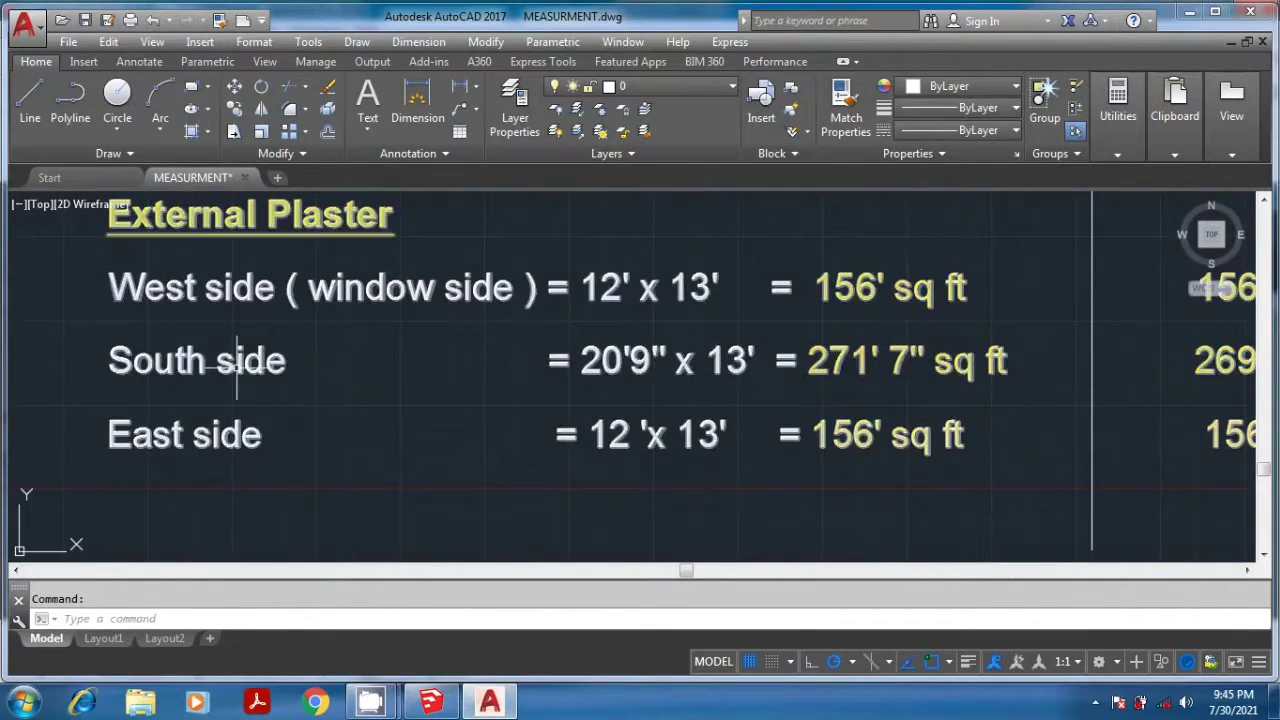
mouse_move(237, 362)
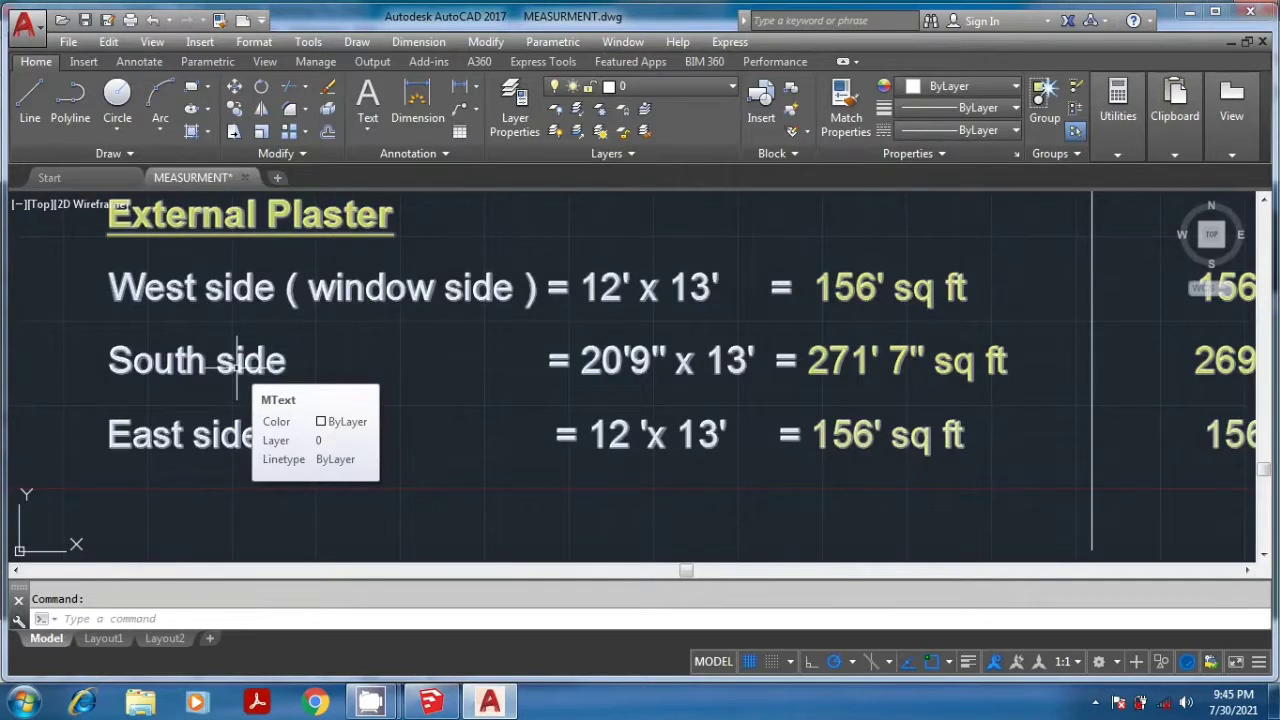
middle_drag(625, 393, 516, 409)
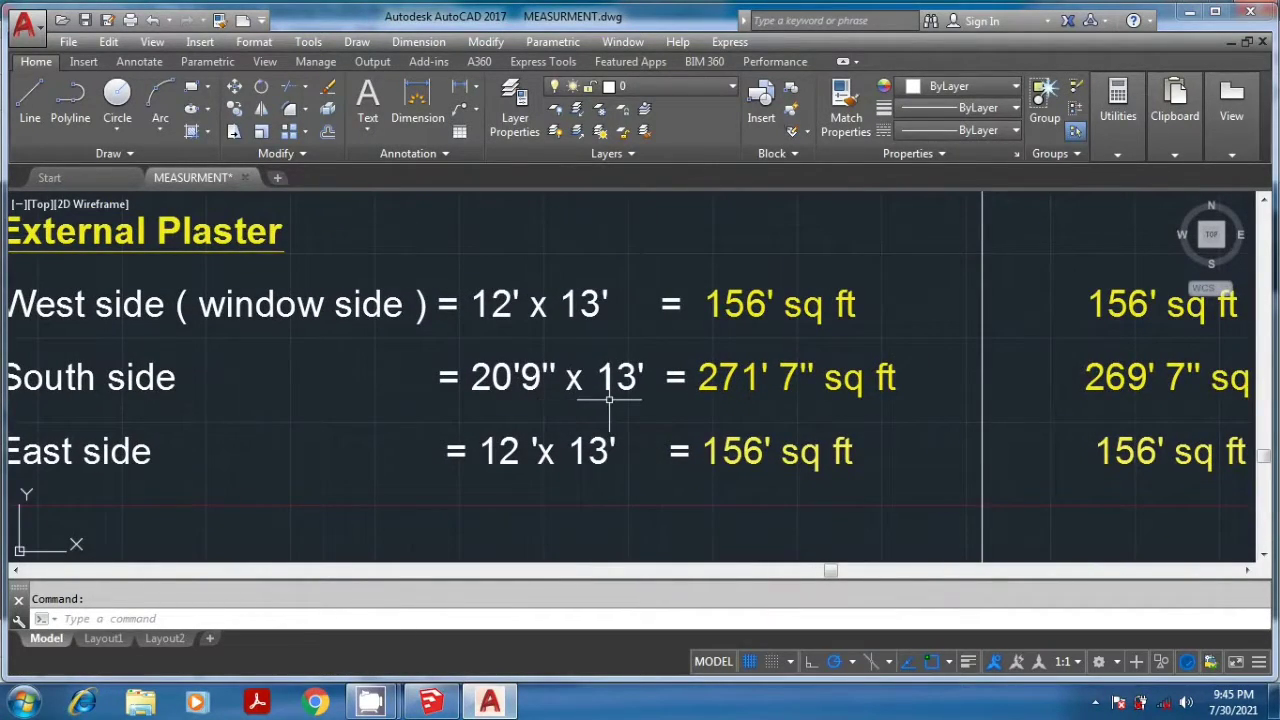
middle_drag(657, 414, 457, 414)
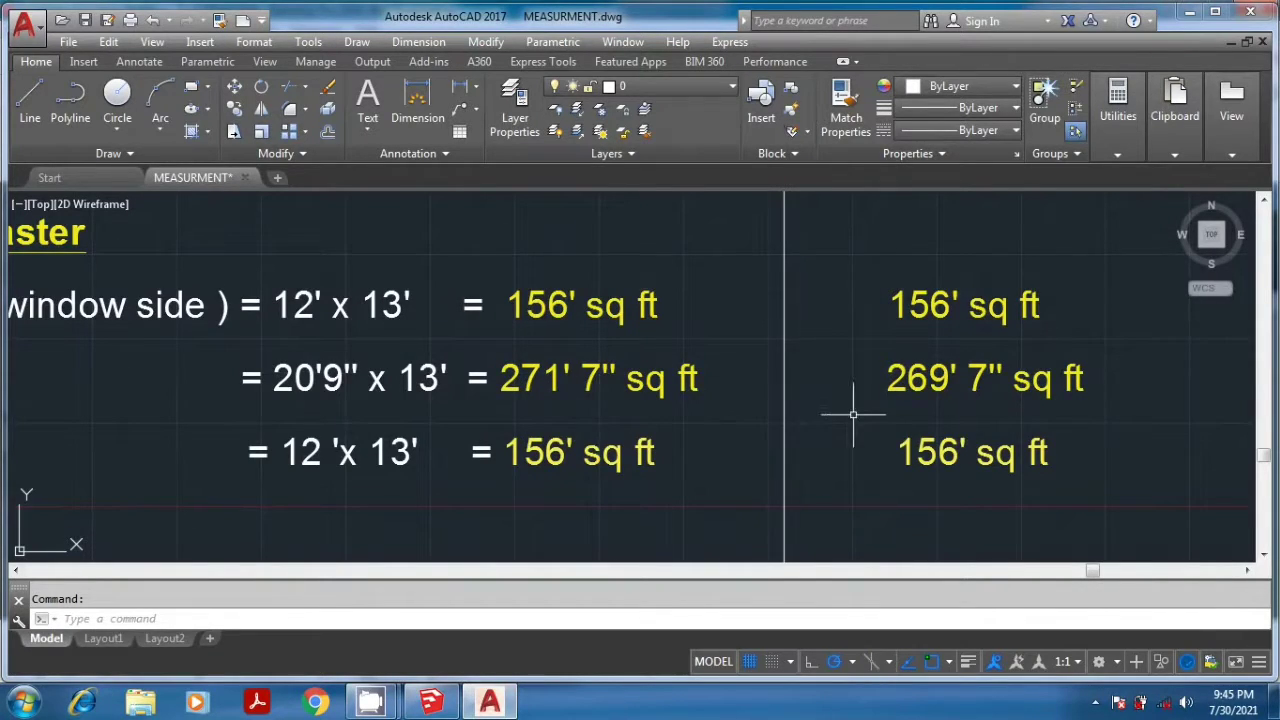
mouse_move(894, 417)
middle_down()
mouse_move(618, 434)
mouse_move(752, 442)
middle_up()
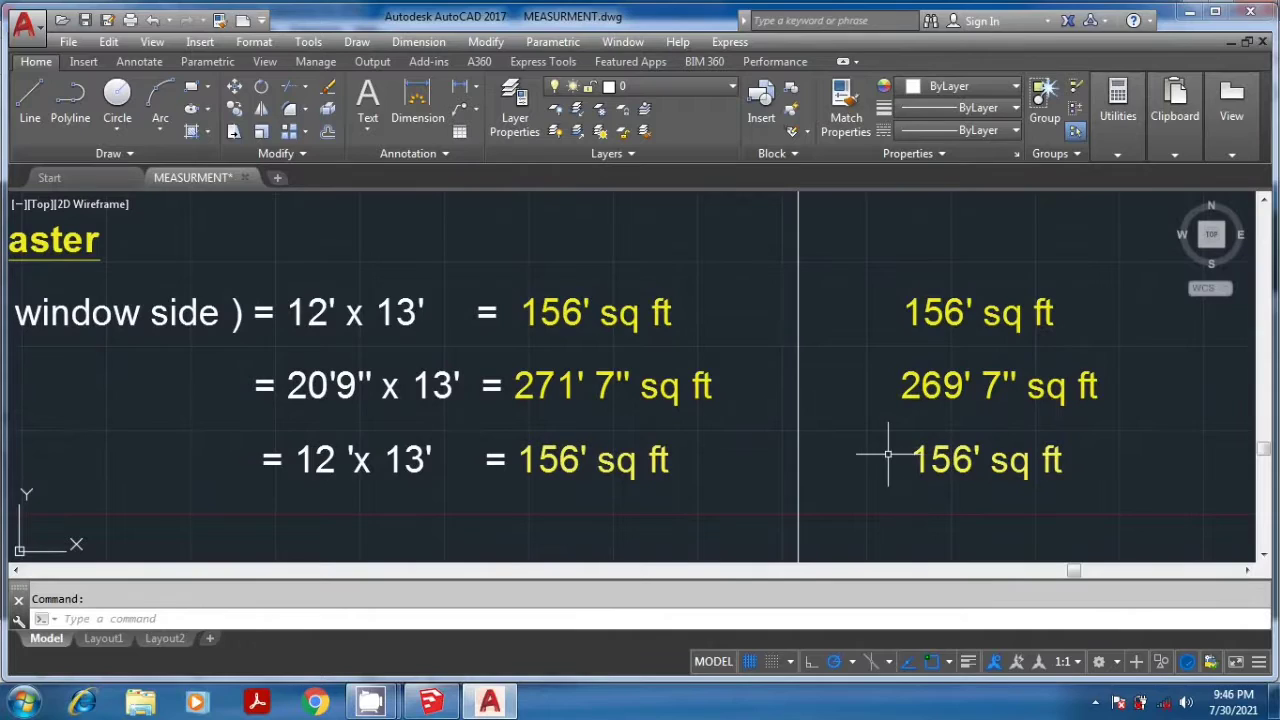
Step: Zoom out to show the full sheet with the 11,960.4 RS and 12,199.2 RS totals
scroll(887, 455, down, 4)
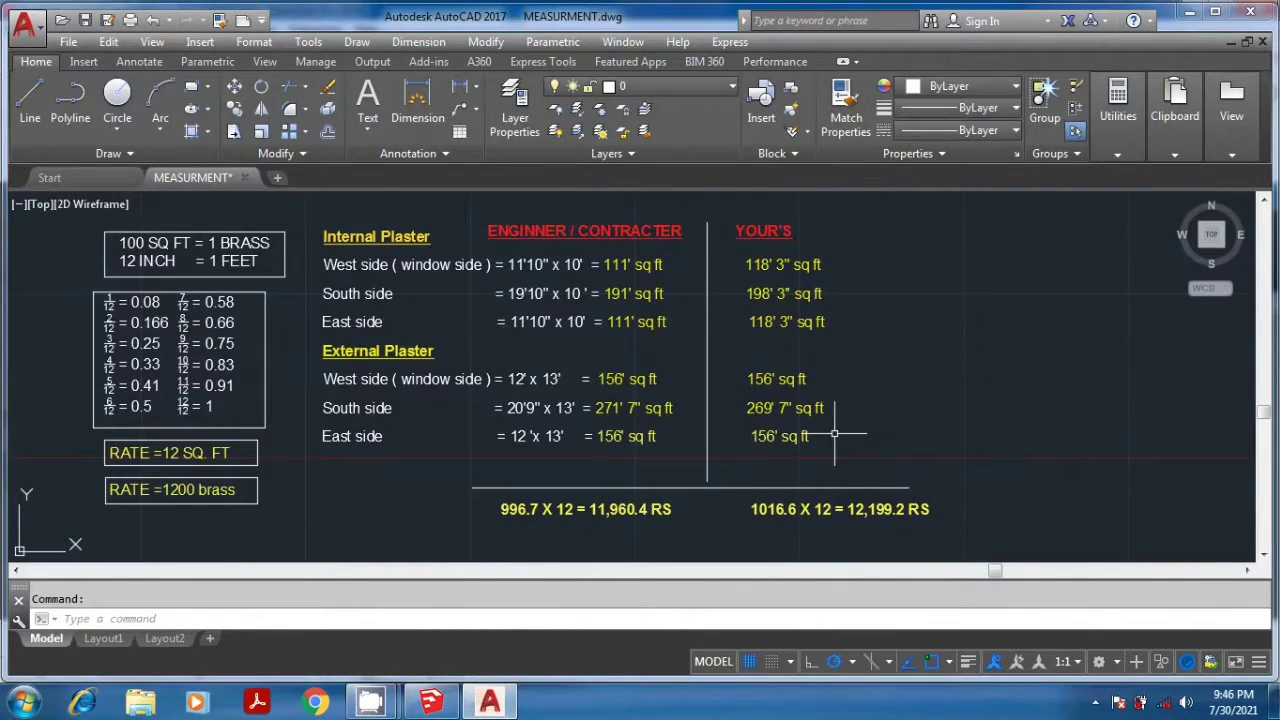